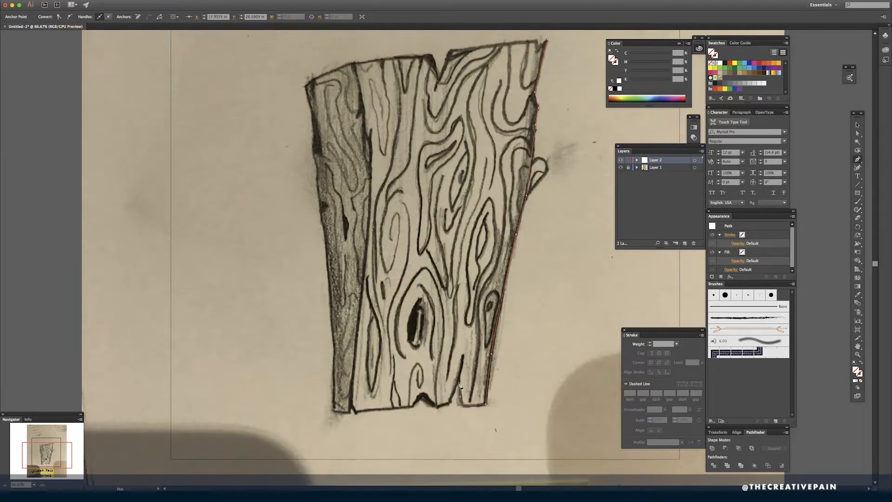
- Trace the plank's jagged bottom edge and its long left side with the Pen tool, following the pencil sketch
left_click(435, 382)
left_click_drag(335, 352, 334, 343)
left_click_drag(331, 318, 331, 315)
left_click_drag(327, 255, 326, 247)
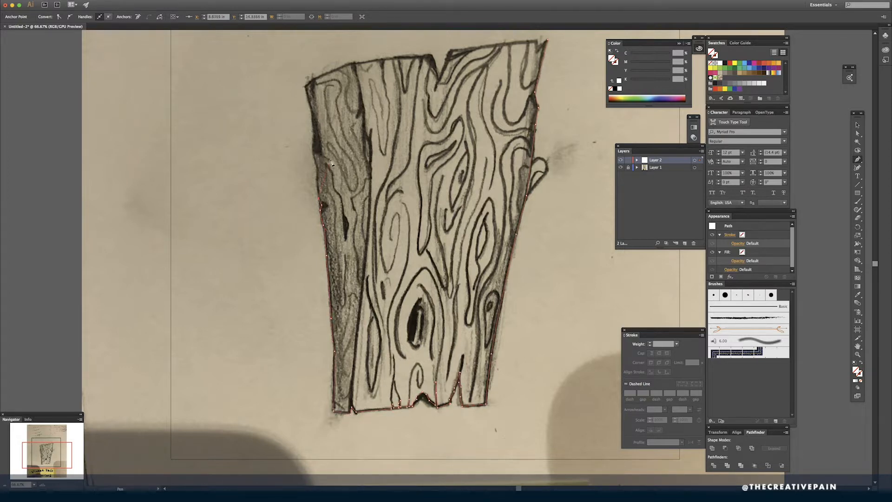
- Trace the plank's top edge, including the V-shaped notch, and close the outline at the upper right tip
scroll(332, 163, "up", 4)
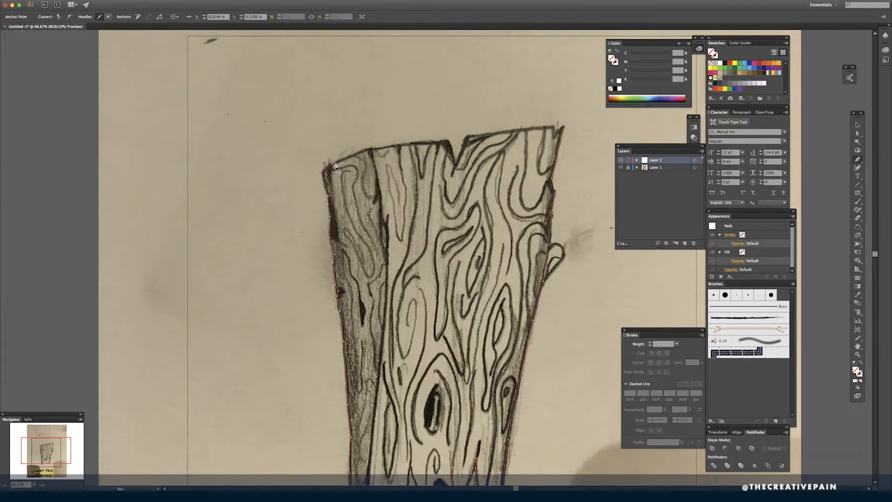
left_click(370, 149)
scroll(349, 167, "right", 5)
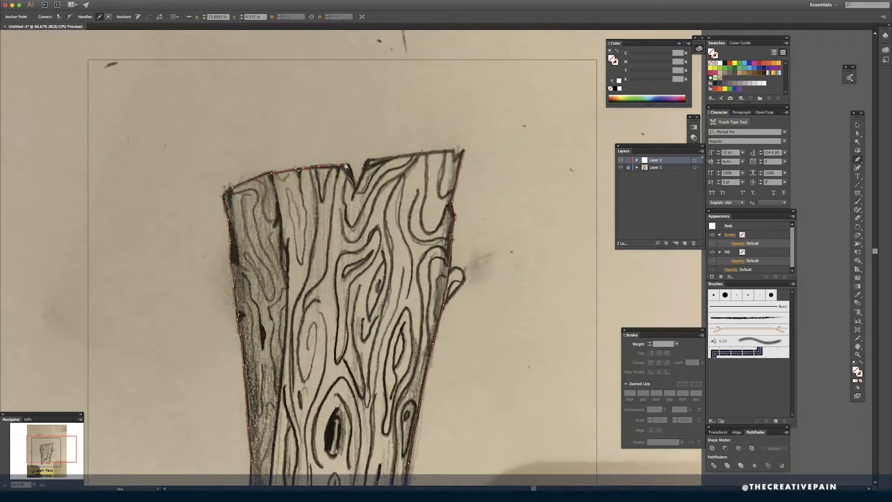
left_click(356, 191)
left_click(368, 160)
left_click(465, 150)
- Give the closed plank outline a black 4 pt stroke and deselect it
scroll(465, 150, "left", 4)
left_click(649, 343)
left_click(650, 343)
left_click(650, 343)
left_click(649, 343)
left_click_drag(565, 387, 600, 347)
left_click(600, 346, "super")
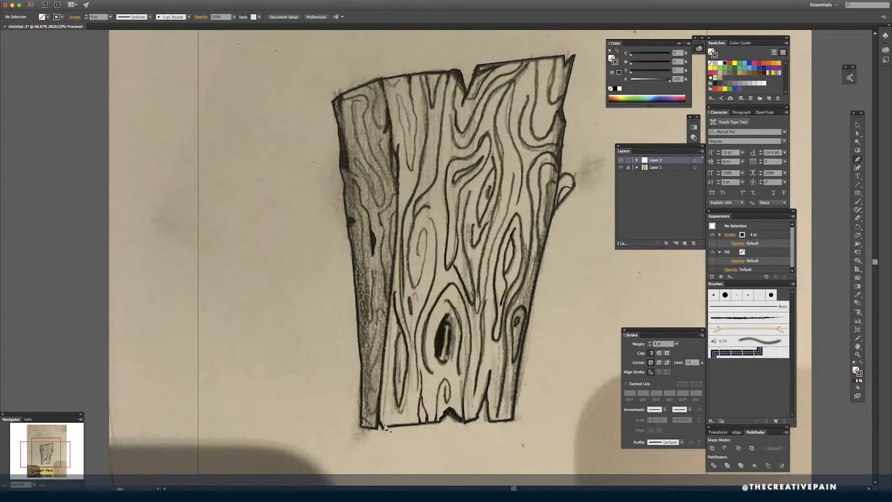
- Trace the inner edge separating the shaded side from the plank's front face, from the bottom up to the top edge
left_click(379, 423)
left_click(398, 179)
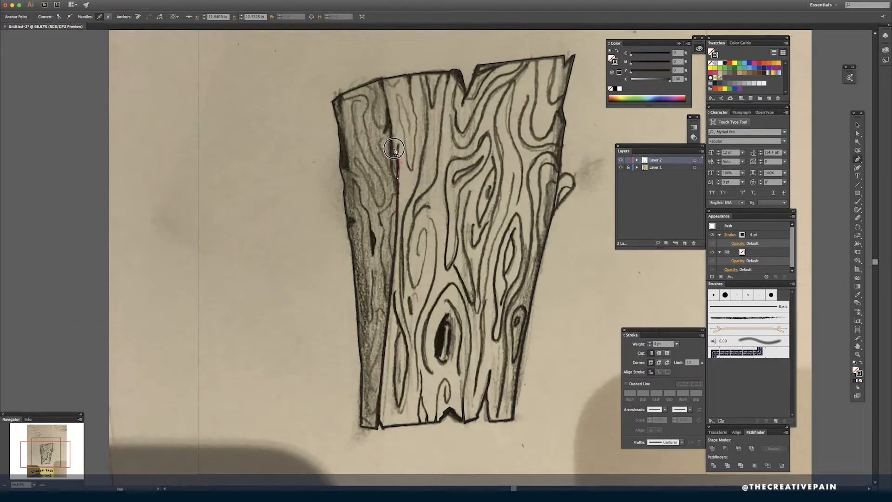
left_click(396, 152)
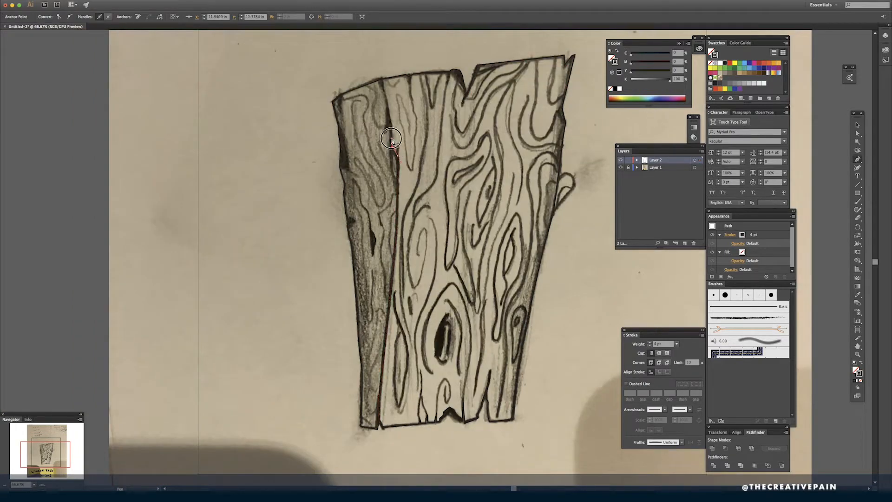
scroll(393, 140, "up", 4)
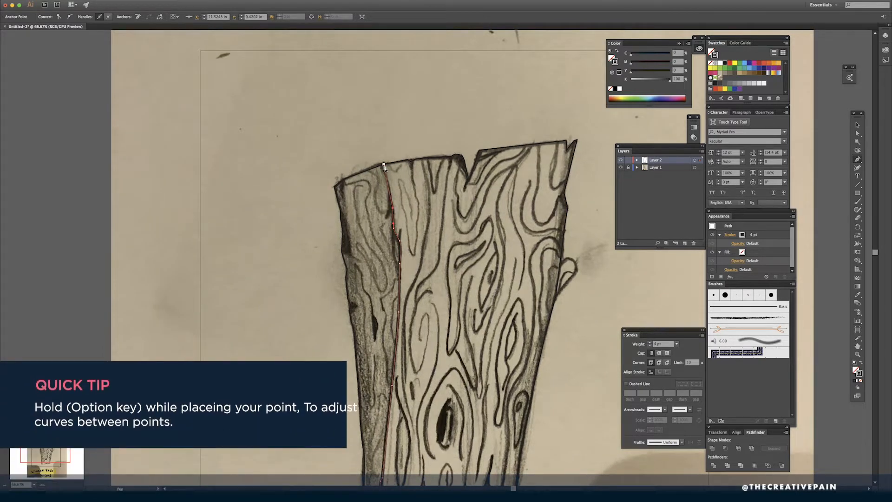
key("a")
left_click(425, 137)
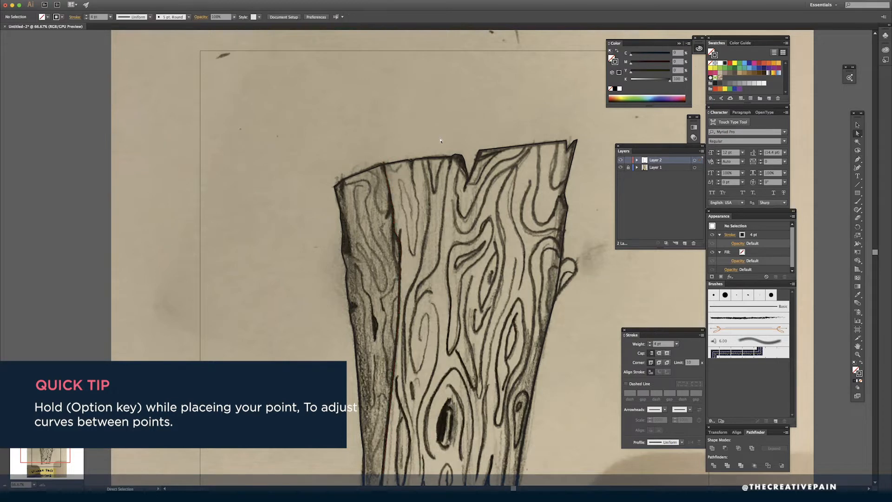
- Draw the small rounded stub protruding from the plank's right edge with the Pen tool
scroll(433, 137, "down", 1)
key("super+y")
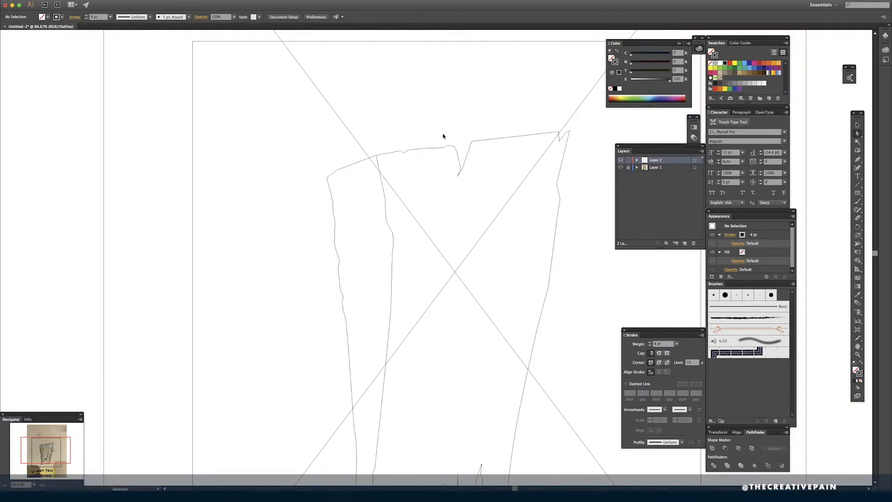
key("super+y")
key("space")
left_click_drag(523, 154, 505, 116)
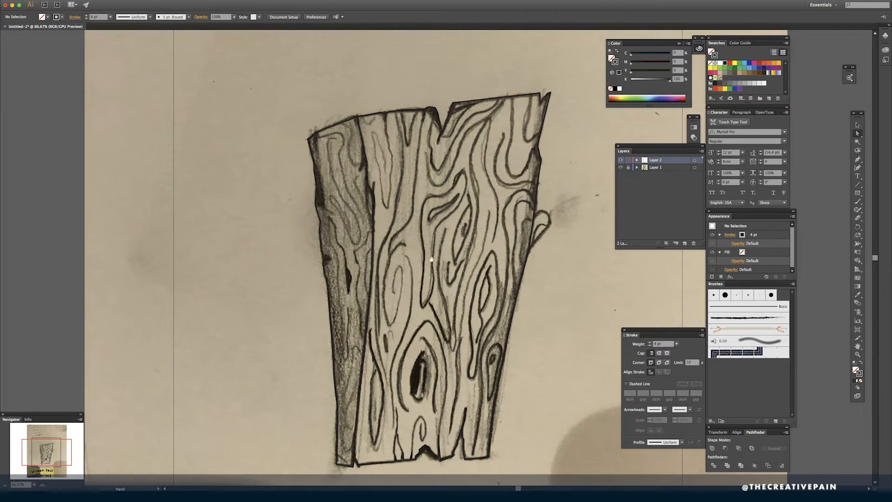
key("space")
left_click_drag(502, 422, 503, 413)
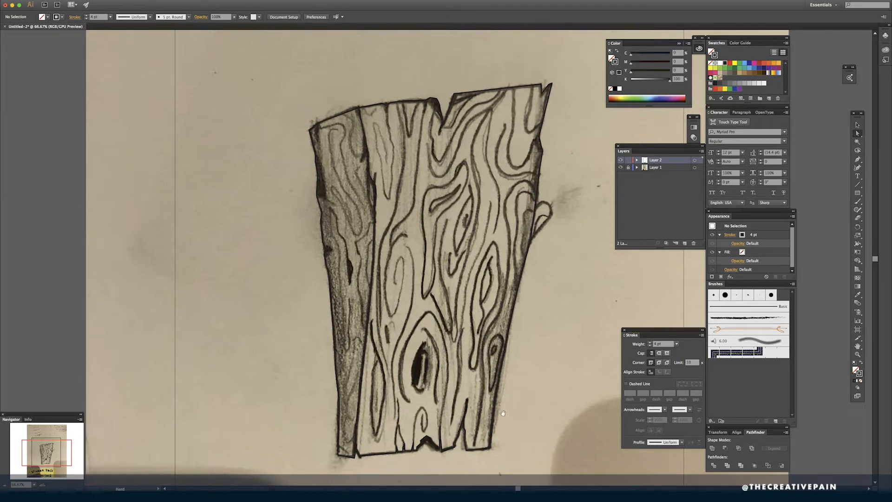
key("p")
key("super+y")
left_click(535, 207)
key("super+y")
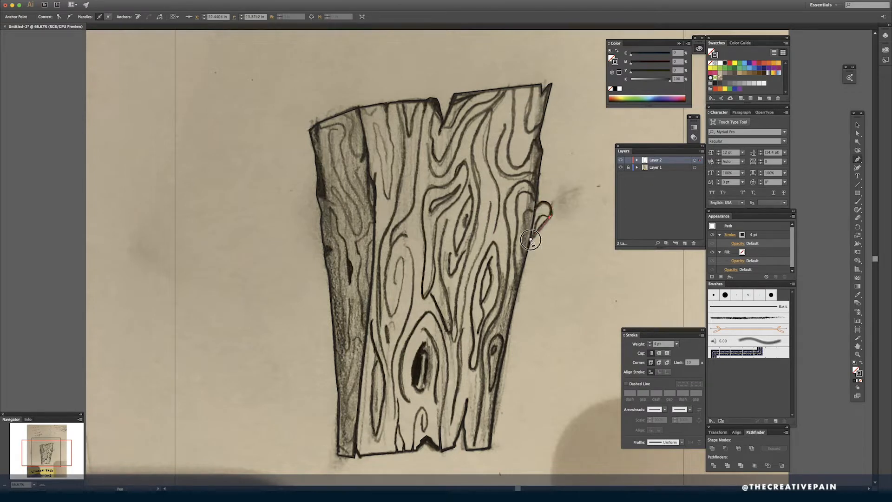
left_click(559, 248)
- Set the plank paths' stroke weight to 8 pt, undoing a trial of 12 pt with the stroke aligned to the inside
key("space")
left_click_drag(549, 243, 575, 239)
left_click_drag(561, 335, 556, 319)
key("super+a")
left_click(650, 343)
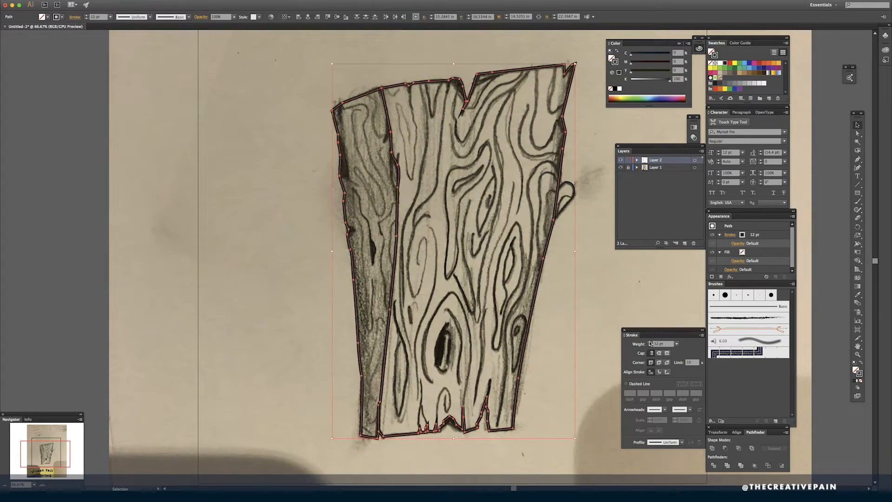
left_click(660, 372)
left_click(594, 272)
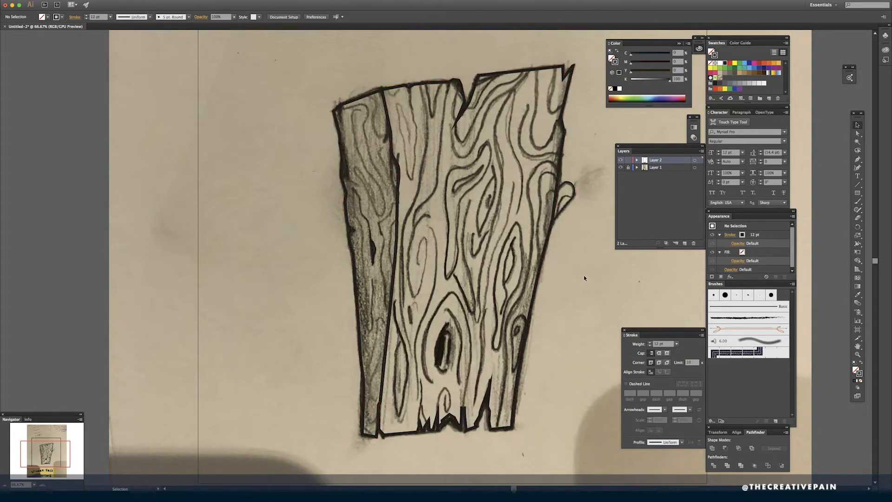
key("super+z")
key("super+z")
key("super+z")
key("super+z")
key("super+z")
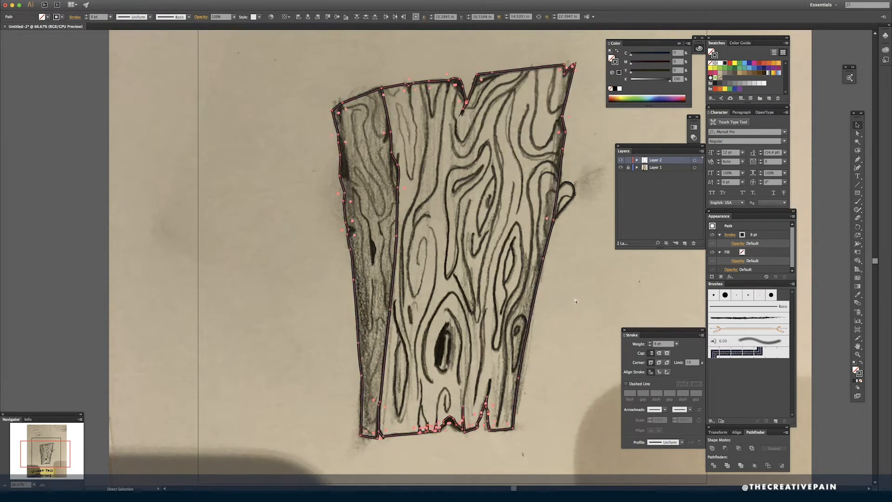
key("minus")
- Copy the plank outline's 8 pt stroke to the small stub on the right edge with the Eyedropper
key("v")
left_click(594, 154)
left_click_drag(570, 186, 558, 204)
left_click(561, 204)
key("i")
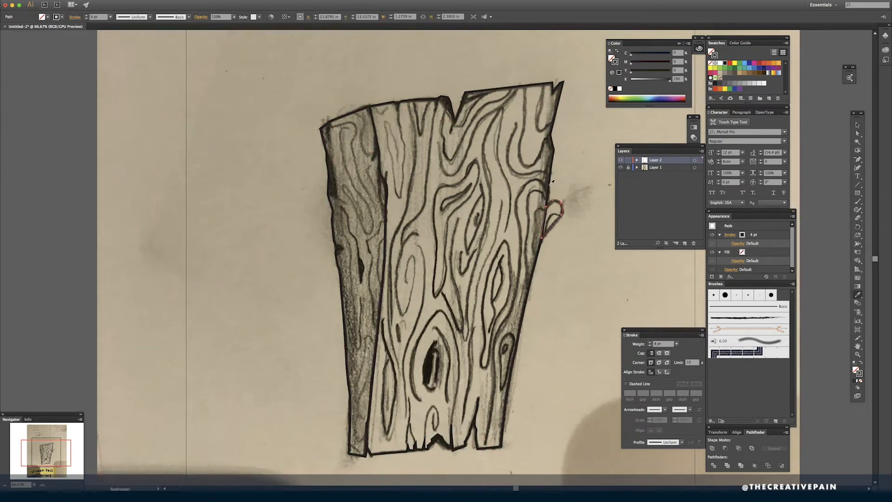
key("v")
left_click(570, 179)
left_click_drag(575, 169, 562, 185)
- Draw the dark sliver shapes on the upper left edge and beside the top of the inner edge line
left_click_drag(553, 311, 548, 360)
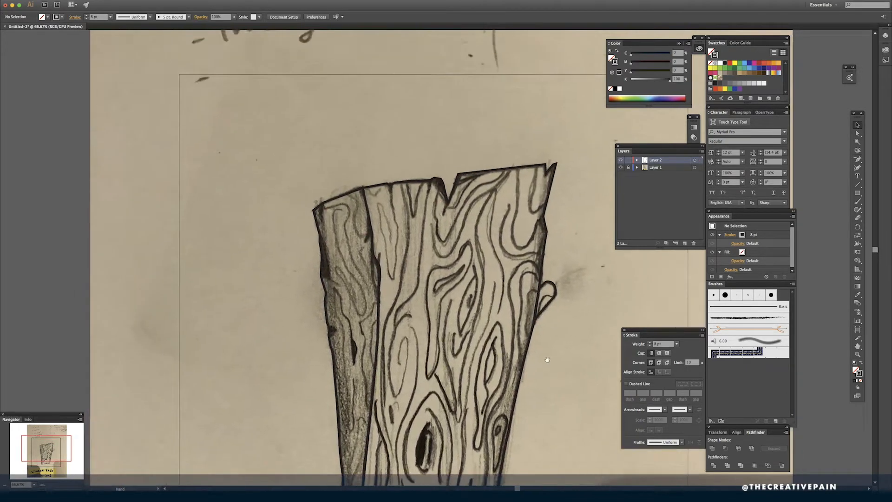
left_click(321, 278)
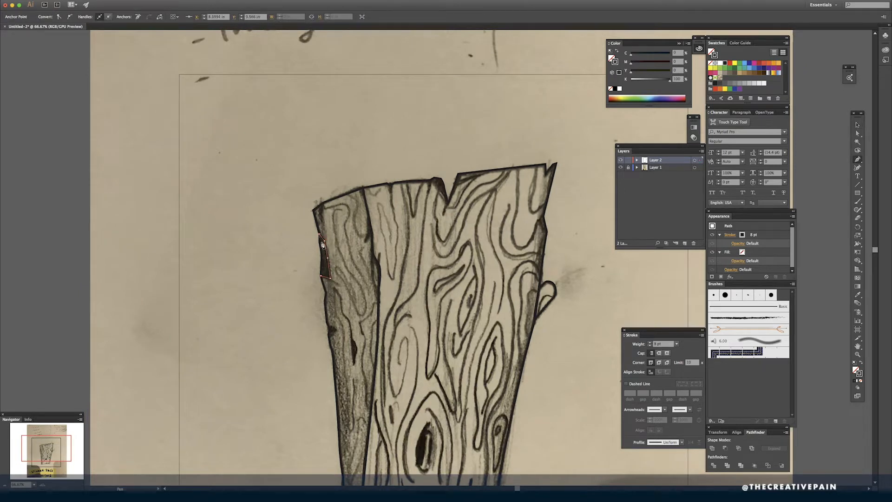
left_click_drag(369, 215, 369, 233)
scroll(375, 289, "down", 2)
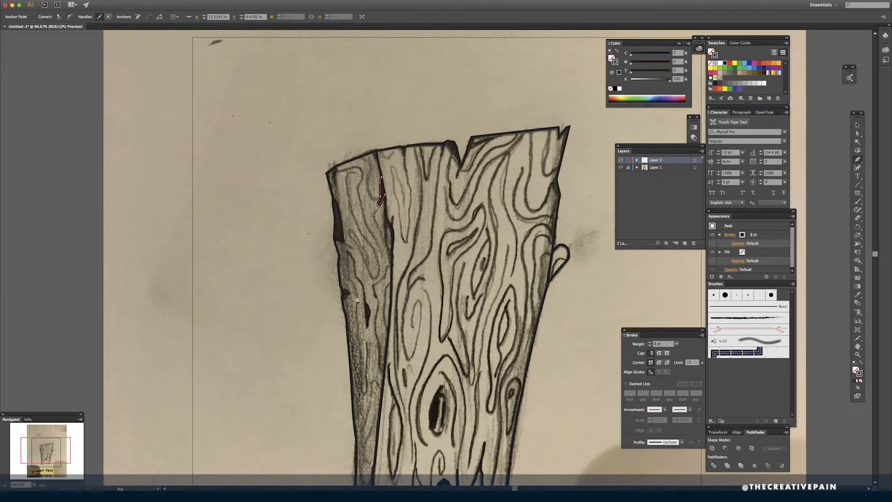
key("super+y")
key("super+y")
key("super+shift+a")
- Draw small chip shapes at the dark spots on the plank's left edge and upper right edge
left_click(350, 293)
left_click(347, 289)
scroll(343, 304, "down", 7)
scroll(423, 359, "up", 10)
scroll(423, 359, "right", 6)
key("super+shift+a")
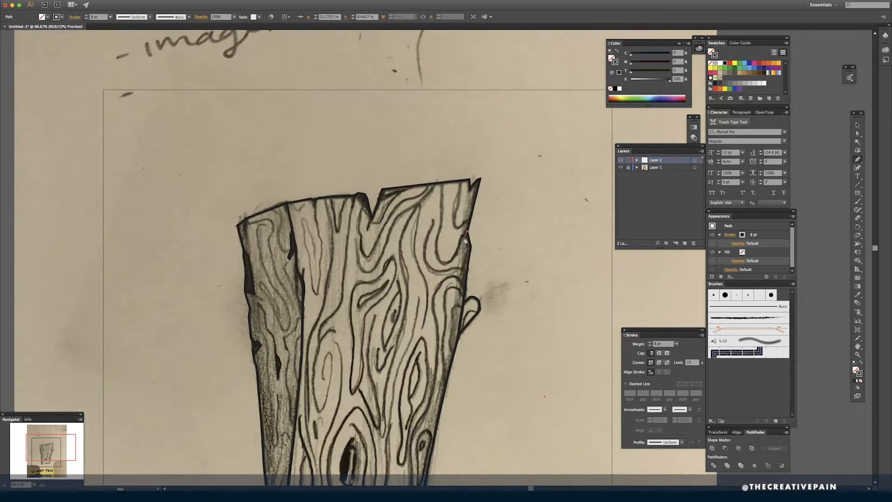
left_click(467, 231)
left_click(464, 241)
left_click(472, 247)
key("super+shift+a")
- Draw the dark sliver beside the V-shaped notch and the narrow crack on the plank's top edge
left_click(358, 193)
key("super+y")
left_click(369, 211)
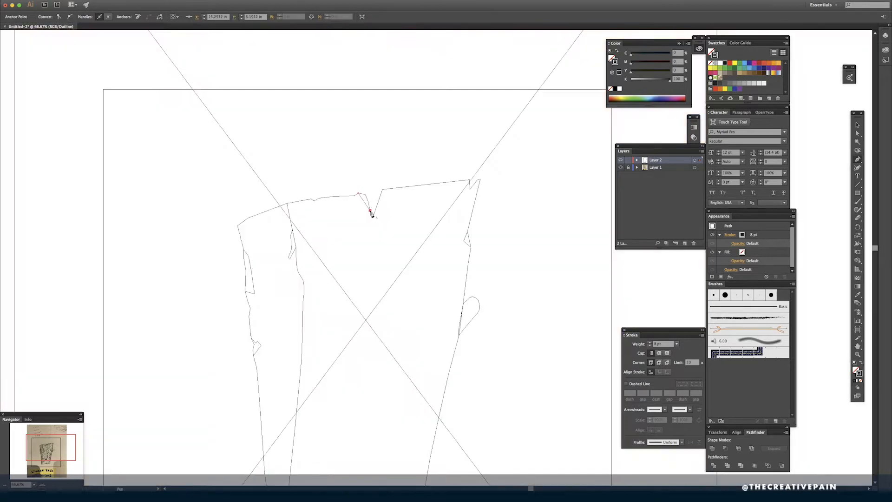
key("super+y")
key("super+shift+a")
left_click(311, 199)
left_click(315, 222)
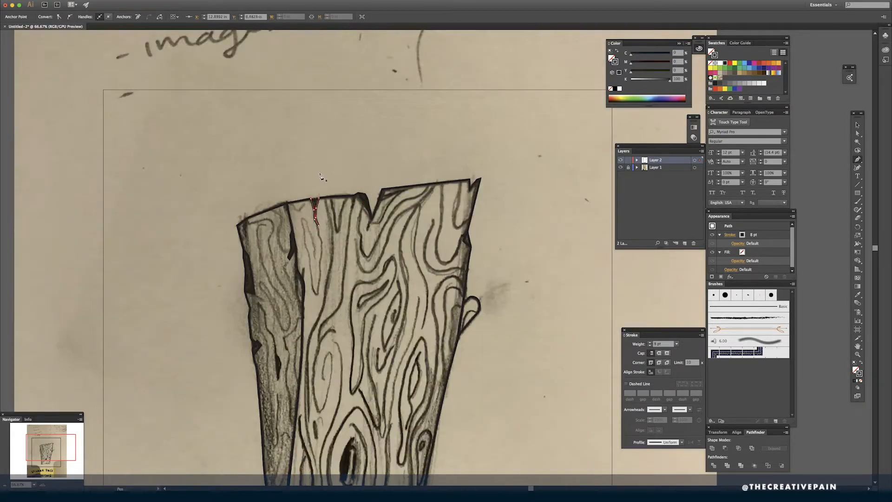
- Select the narrow crack at the top edge with its overlapping paths and split its area using the Shape Builder
scroll(500, 365, "down", 5)
scroll(500, 365, "left", 3)
scroll(511, 357, "up", 5)
key("super+y")
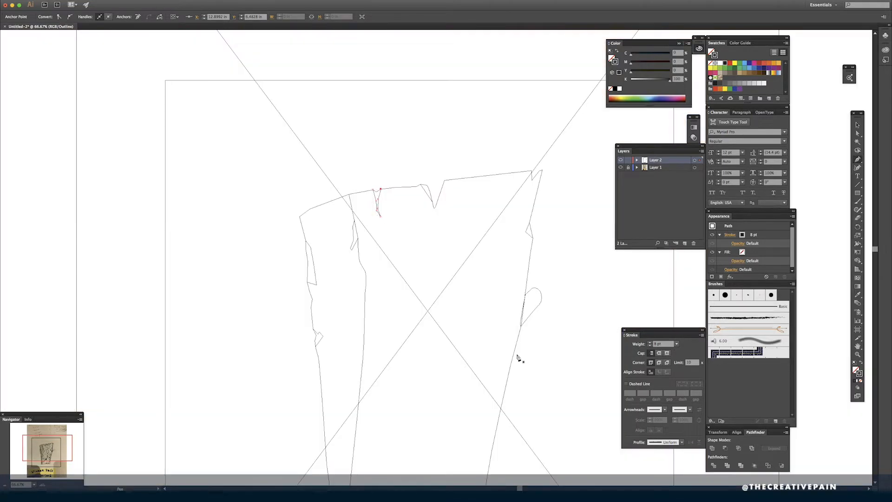
key("v")
left_click_drag(372, 183, 382, 199)
key("shift+m")
left_click(376, 195, "alt")
- Select all the plank paths and separate the chip on the right edge with the Shape Builder
key("v")
scroll(261, 107, "down", 3)
scroll(260, 107, "right", 1)
left_click_drag(254, 99, 517, 444)
key("shift+m")
left_click(512, 181, "alt")
mouse_move(408, 365)
left_mouse_down()
mouse_move(413, 278)
mouse_move(403, 363)
left_mouse_up()
key("super+y")
key("a")
left_click(535, 186)
left_click(506, 179)
left_click(532, 172)
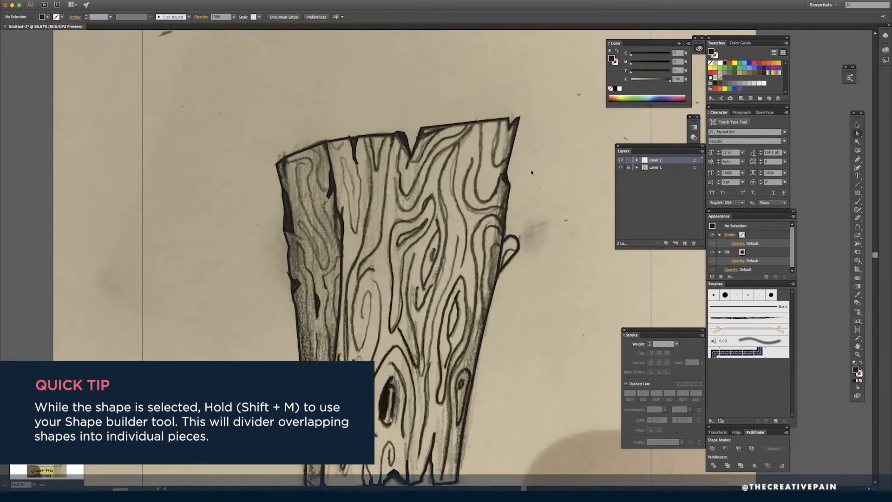
- Separate the dark sliver beside the V-shaped notch from the plank outline with the Shape Builder
left_click(506, 180)
key("super+a")
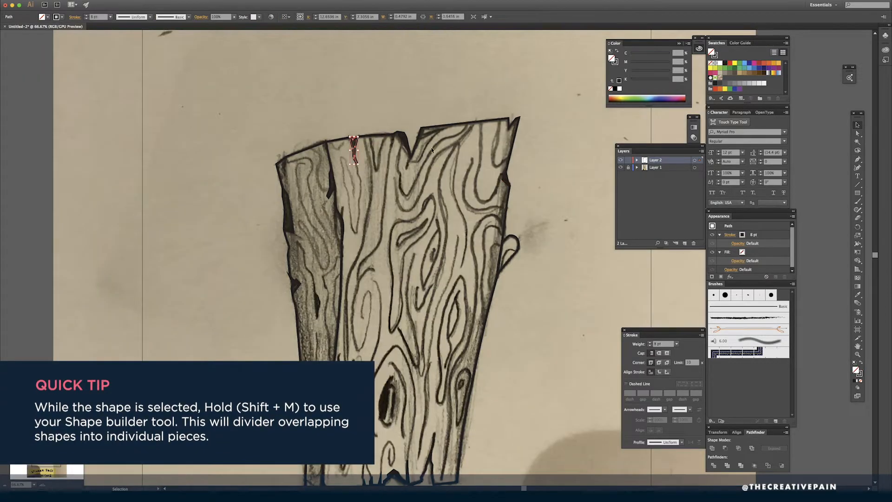
key("shift+m")
left_click(404, 137)
key("v")
left_click(405, 114)
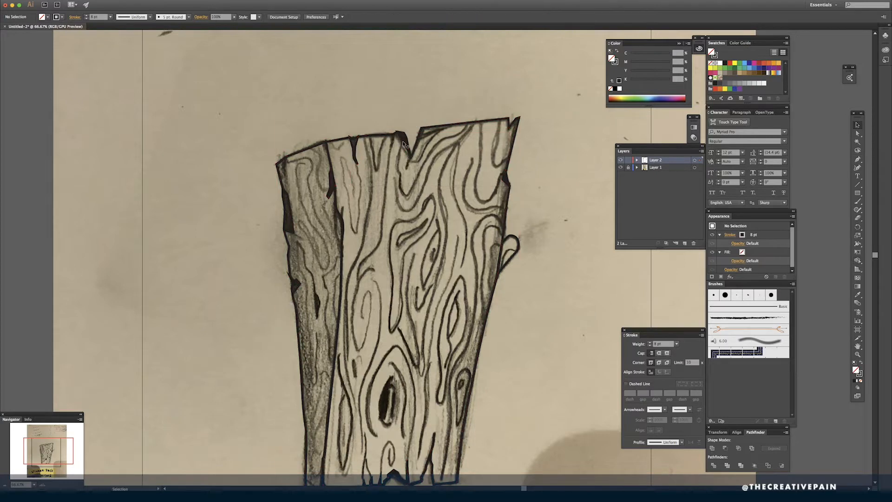
- Select the six chip, sliver and crack shapes along the plank's edges together
left_click(403, 138)
left_click(354, 148, "shift")
left_click(332, 185, "shift")
left_click(289, 213, "shift")
left_click(296, 284, "shift")
left_click(507, 181, "shift")
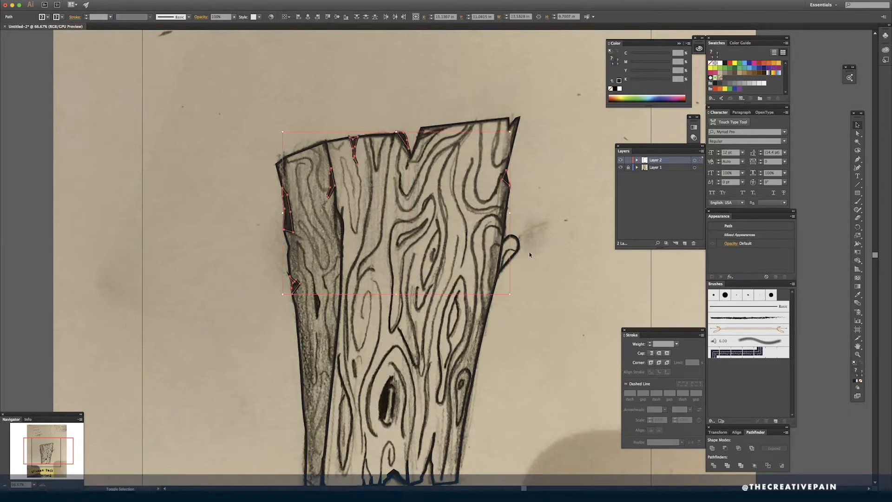
left_click_drag(525, 296, 540, 235)
key("super+y")
key("super+y")
key("super+z")
key("super+z")
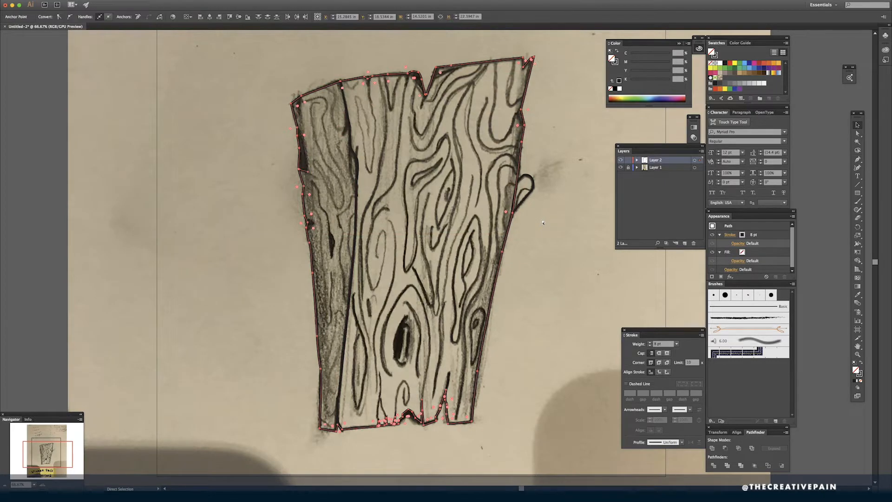
key("v")
key("super+shift+z")
key("super+shift+z")
- Fill the selected chip and crack shapes with black, remove their stroke and deselect them
left_click(620, 89)
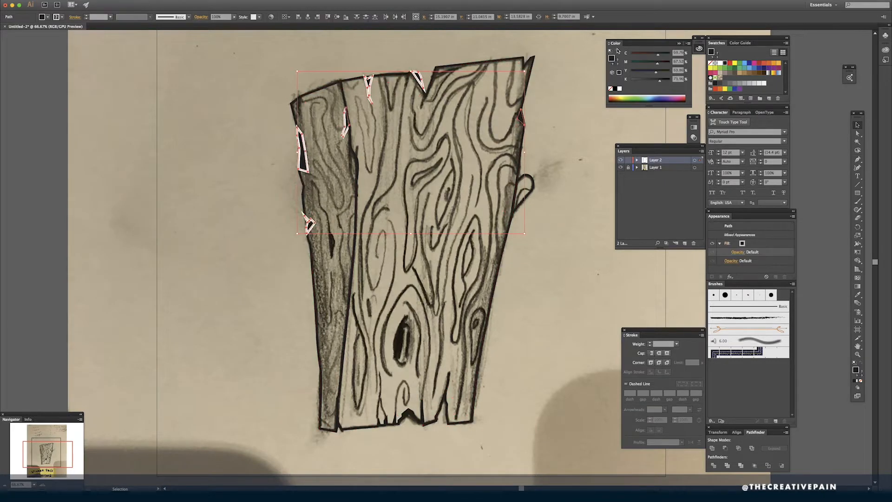
left_click(617, 50)
left_click(611, 89)
left_click(559, 134)
mouse_move(559, 134)
left_mouse_down()
mouse_move(558, 162)
mouse_move(540, 174)
mouse_move(540, 208)
mouse_move(545, 198)
left_mouse_up()
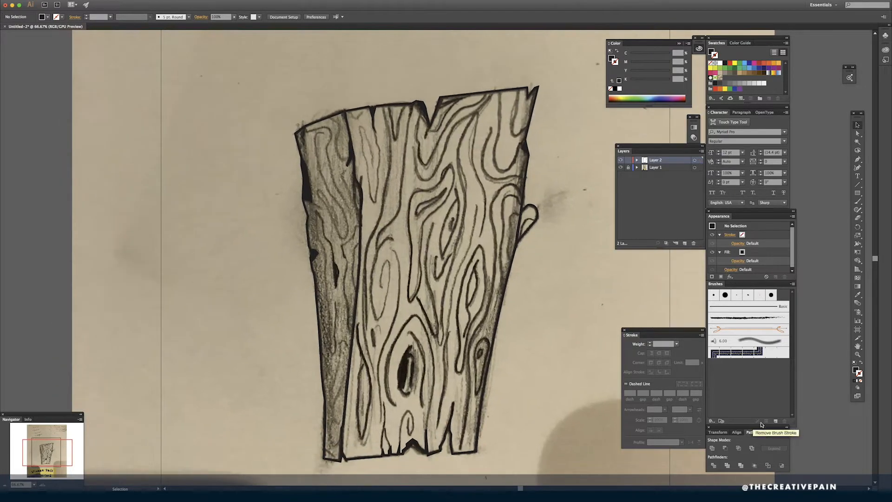
- Choose the Touch Calligraphic Brush from the Pharrell brush library and paint a few test strokes beside the plank
left_click(712, 421)
mouse_move(732, 477)
left_click(801, 477)
left_click_drag(441, 234, 659, 273)
left_click(687, 284)
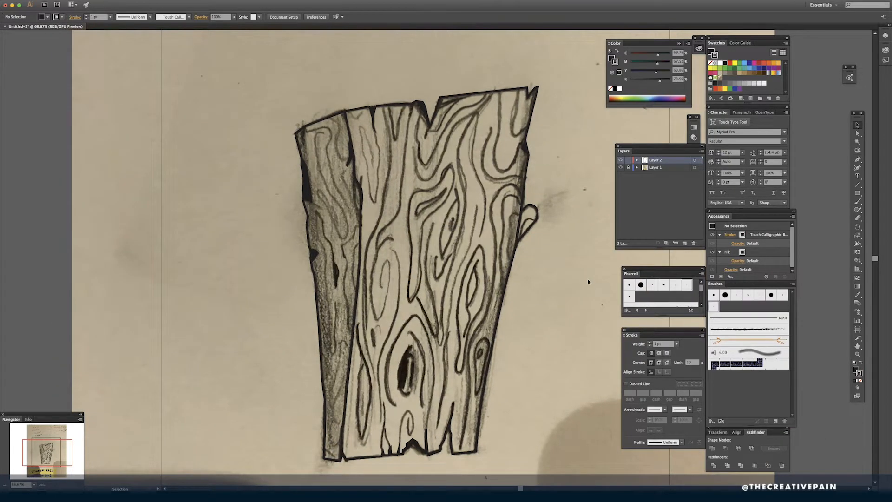
left_click_drag(585, 308, 600, 321)
left_click_drag(604, 272, 612, 322)
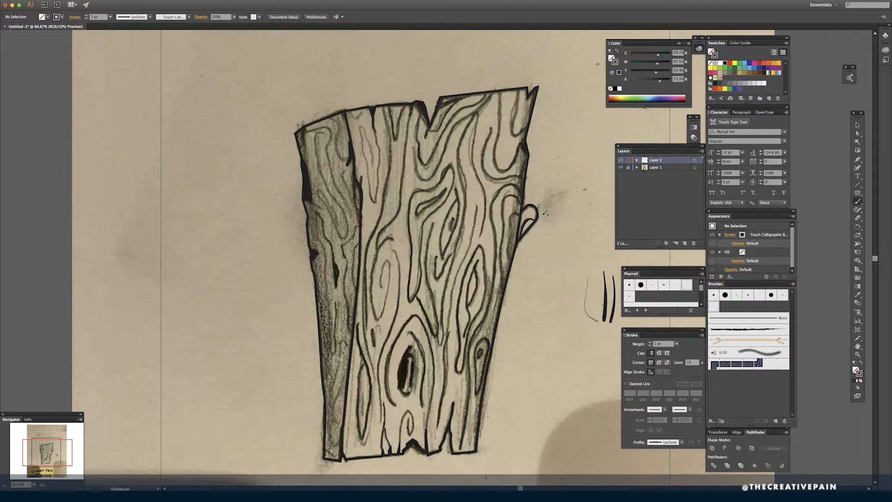
- Paint the narrow grain loop and the U-shaped grain line in the plank's upper right corner with the Paintbrush
key("super+equal")
key("super+equal")
key("super+equal")
key("super+minus")
mouse_move(604, 221)
left_mouse_down()
mouse_move(575, 227)
mouse_move(560, 259)
left_mouse_up()
scroll(534, 319, "up", 8)
mouse_move(506, 128)
left_mouse_down()
mouse_move(498, 213)
mouse_move(532, 185)
left_mouse_up()
mouse_move(508, 121)
left_mouse_down()
mouse_move(484, 170)
mouse_move(504, 211)
left_mouse_up()
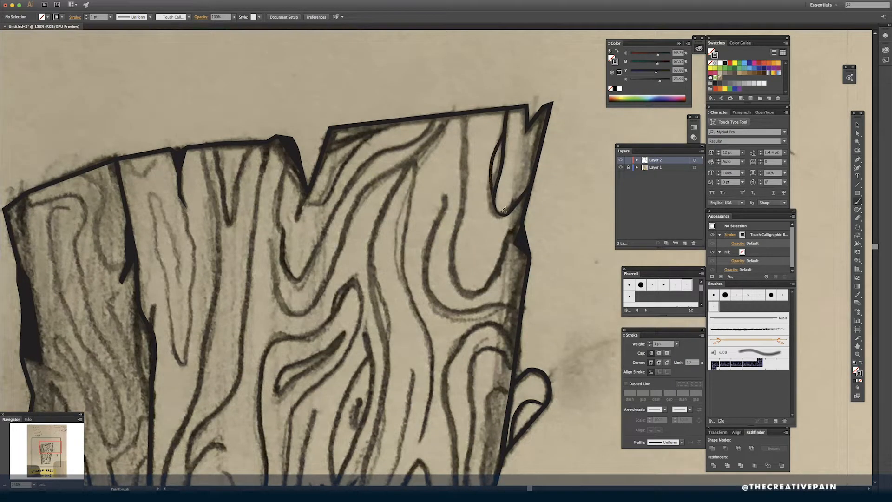
mouse_move(465, 110)
left_mouse_down()
mouse_move(451, 250)
mouse_move(470, 297)
mouse_move(534, 209)
left_mouse_up()
- Draw a small sliver with the Pen tool joining the U-shaped grain line to the right-edge chip, and swap its fill and stroke
key("a")
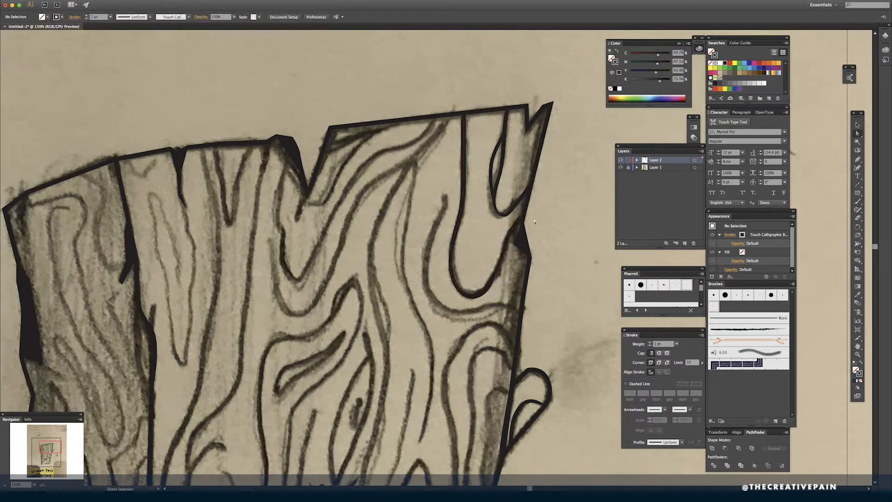
key("p")
left_click(507, 241)
left_click(513, 243)
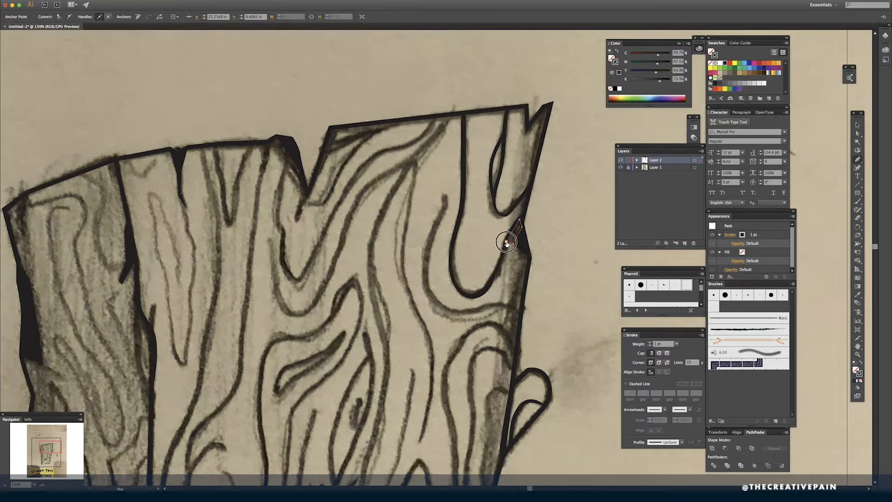
key("shift+x")
key("a")
left_click(486, 247)
left_click(458, 228)
left_click(439, 223)
- Paint the hooked grain line under the U shape and the nested arched grain lines along the plank's right edge
key("b")
mouse_move(446, 197)
left_mouse_down()
mouse_move(428, 248)
mouse_move(444, 303)
mouse_move(510, 298)
mouse_move(520, 313)
mouse_move(503, 270)
mouse_move(471, 288)
mouse_move(450, 319)
mouse_move(463, 422)
mouse_move(462, 479)
left_mouse_up()
scroll(526, 284, "down", 2)
scroll(514, 355, "down", 4)
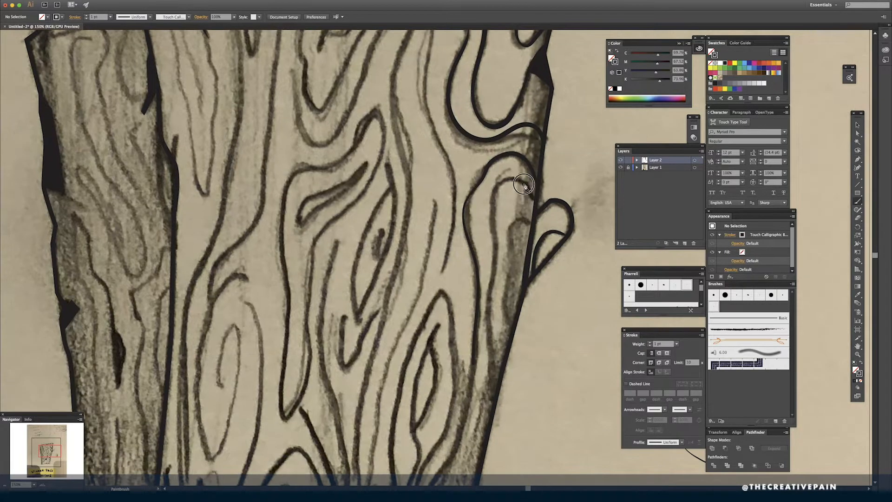
mouse_move(524, 185)
left_mouse_down()
mouse_move(492, 200)
mouse_move(487, 435)
left_mouse_up()
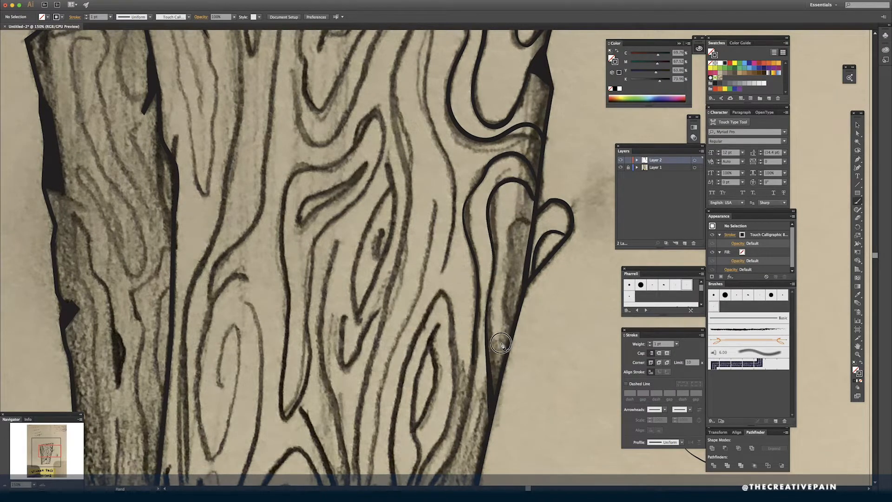
left_click_drag(502, 343, 535, 171)
left_click_drag(537, 224, 512, 318)
mouse_move(537, 145)
left_mouse_down()
mouse_move(521, 145)
mouse_move(517, 249)
left_mouse_up()
- Paint the V-shaped grain line below the plank's top notch and the curved grain lines sweeping up beside it
scroll(426, 88, "up", 6)
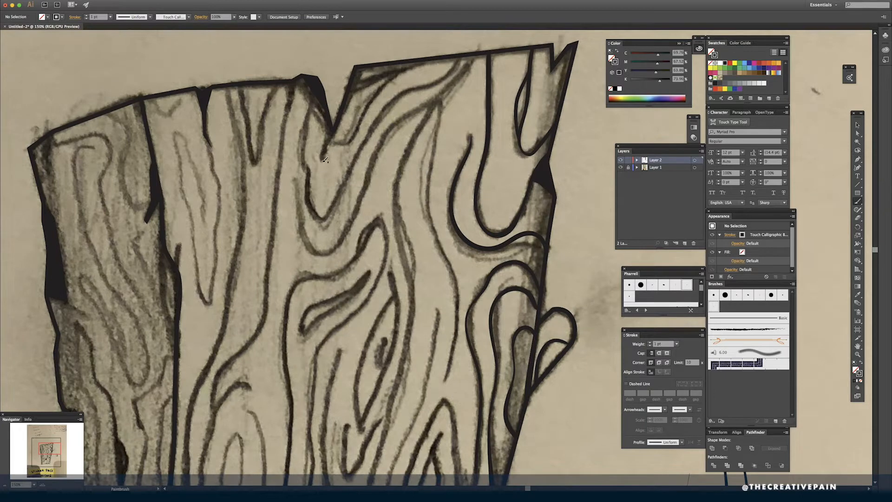
left_click_drag(326, 160, 349, 105)
mouse_move(425, 59)
left_mouse_down()
mouse_move(402, 73)
mouse_move(356, 138)
mouse_move(341, 143)
mouse_move(353, 140)
mouse_move(385, 90)
mouse_move(421, 67)
mouse_move(453, 73)
mouse_move(378, 120)
mouse_move(318, 216)
mouse_move(305, 162)
mouse_move(318, 97)
left_mouse_up()
key("super+z")
key("super+y")
key("super+y")
- Turn Layer 1 into a dimmed template layer and make Layer 2 active again
double_click(647, 168)
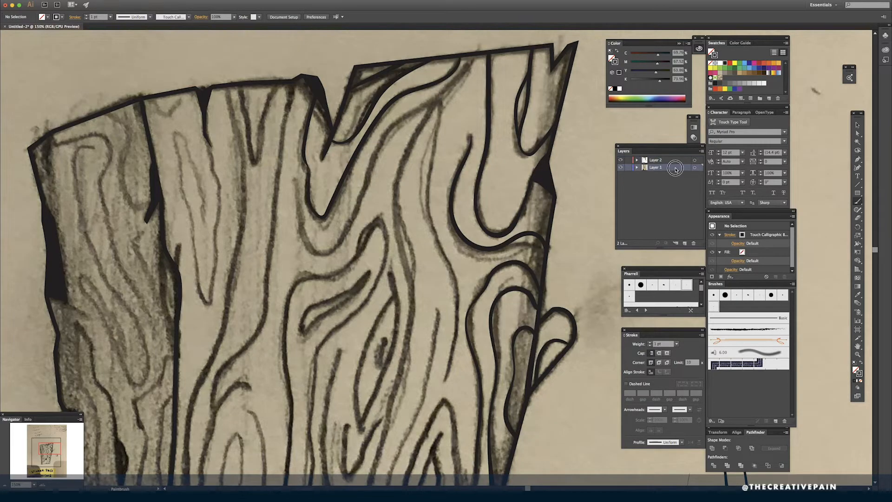
left_click(140, 95)
left_click(225, 130)
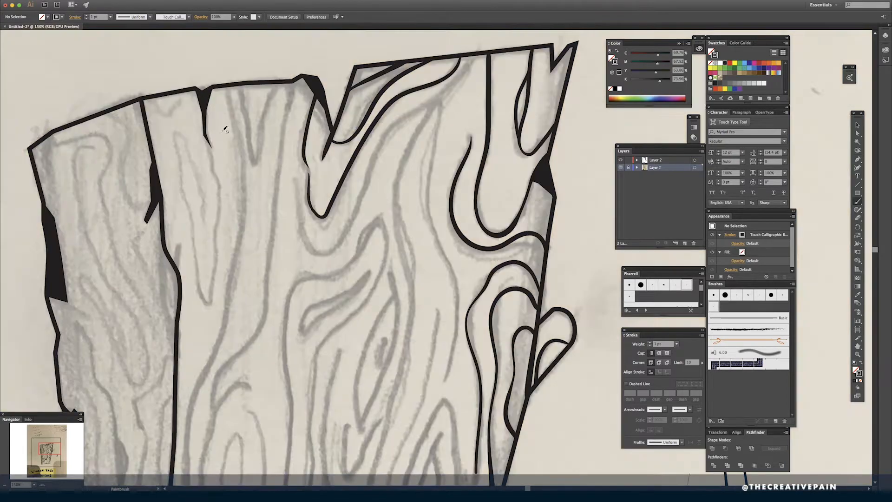
left_click(652, 160)
- Paint the two long grain lines running down right of the plank's center and a short curve below the U-shaped lines
scroll(494, 265, "up", 2)
scroll(494, 264, "right", 3)
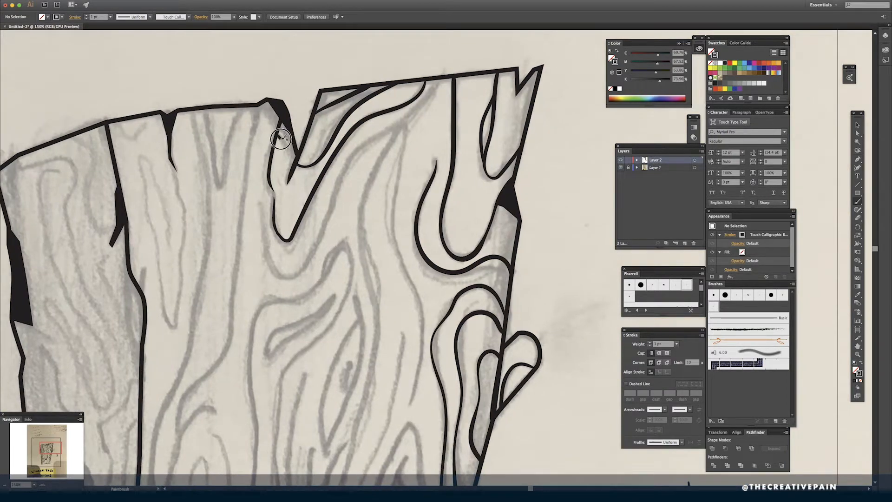
key("super+minus")
mouse_move(444, 134)
left_mouse_down()
mouse_move(399, 189)
mouse_move(389, 346)
mouse_move(359, 475)
left_mouse_up()
mouse_move(416, 169)
left_mouse_down()
mouse_move(405, 230)
mouse_move(423, 319)
mouse_move(417, 367)
left_mouse_up()
scroll(418, 368, "down", 1)
scroll(417, 367, "right", 2)
left_click_drag(395, 251, 443, 247)
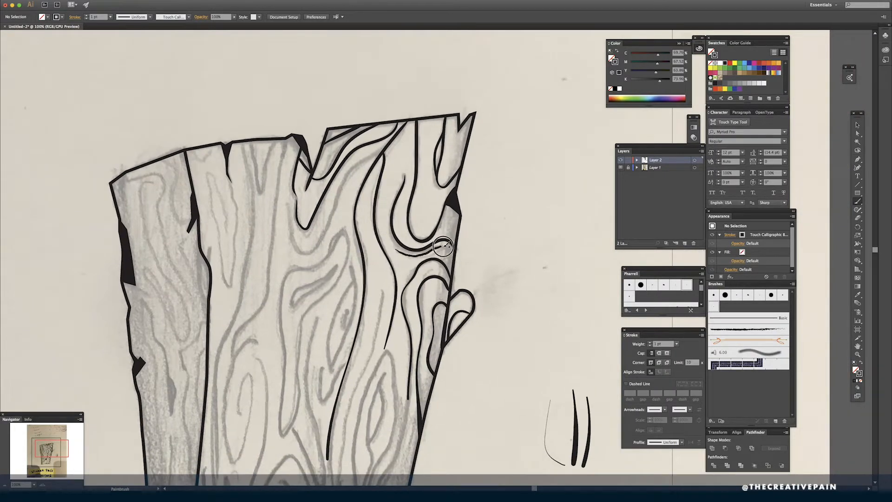
- Paint the second V-shaped grain curve below the top notch and the long grain line sweeping down to the lower left
scroll(472, 135, "down", 2)
scroll(472, 134, "left", 1)
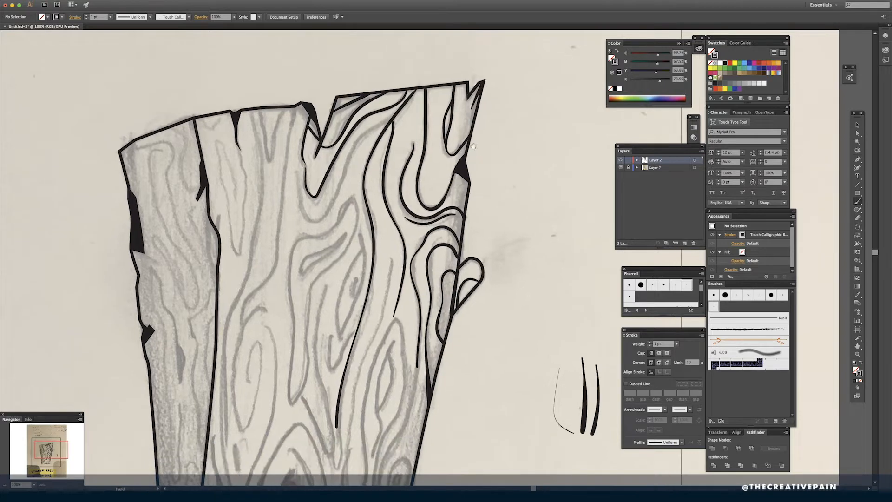
mouse_move(298, 192)
left_mouse_down()
mouse_move(342, 175)
mouse_move(358, 139)
mouse_move(397, 111)
left_mouse_up()
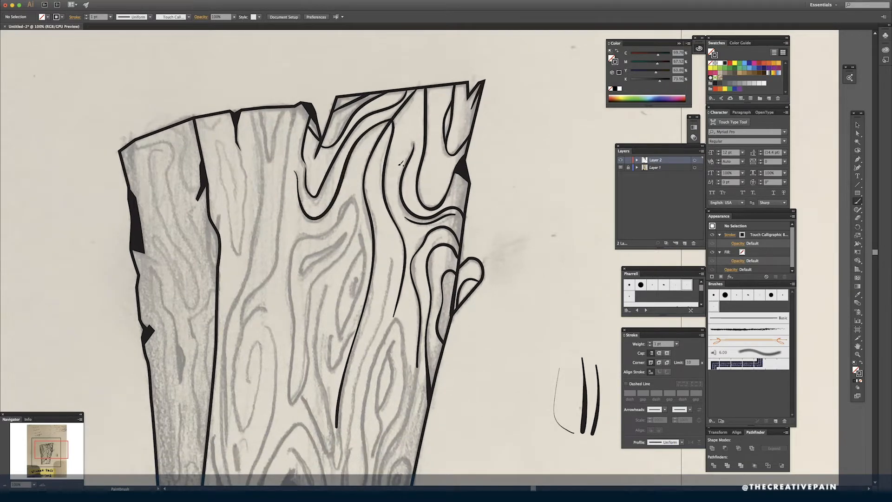
mouse_move(292, 105)
left_mouse_down()
mouse_move(274, 265)
mouse_move(251, 295)
mouse_move(232, 361)
mouse_move(238, 425)
left_mouse_up()
- Paint the long hairpin grain loop and the spiral grain lines in the plank's middle, and undo the stray stroke
scroll(390, 263, "down", 5)
scroll(390, 263, "left", 5)
mouse_move(375, 208)
left_mouse_down()
mouse_move(342, 265)
mouse_move(364, 244)
mouse_move(370, 270)
mouse_move(354, 331)
left_mouse_up()
mouse_move(391, 224)
left_mouse_down()
mouse_move(384, 278)
mouse_move(353, 391)
mouse_move(357, 450)
left_mouse_up()
mouse_move(451, 112)
left_mouse_down()
mouse_move(416, 265)
mouse_move(400, 253)
mouse_move(416, 134)
mouse_move(458, 96)
left_mouse_up()
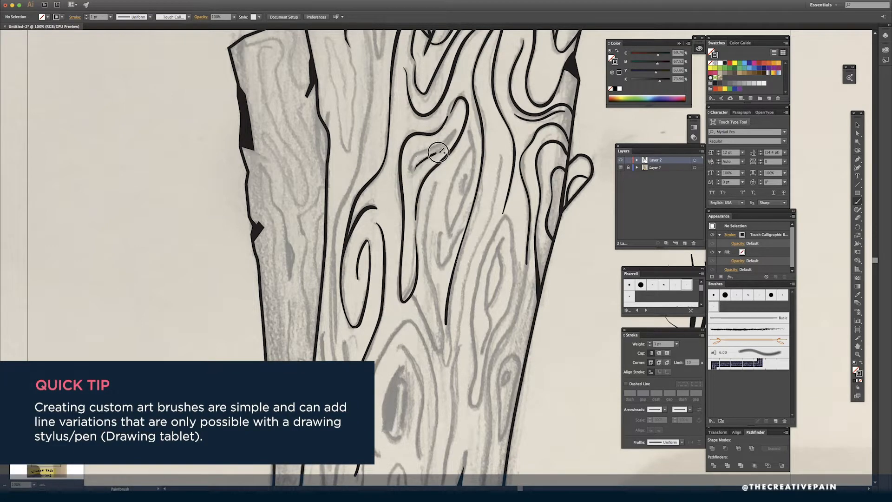
key("super+z")
- Paint the small pod-shaped loop, the slim pointed loop and the inner lines of the narrow knot right of center
mouse_move(455, 132)
left_mouse_down()
mouse_move(413, 156)
mouse_move(423, 161)
mouse_move(453, 132)
mouse_move(470, 140)
mouse_move(448, 251)
left_mouse_up()
mouse_move(473, 144)
left_mouse_down()
mouse_move(447, 243)
mouse_move(448, 253)
mouse_move(477, 134)
mouse_move(456, 411)
left_mouse_up()
left_click_drag(504, 237, 481, 352)
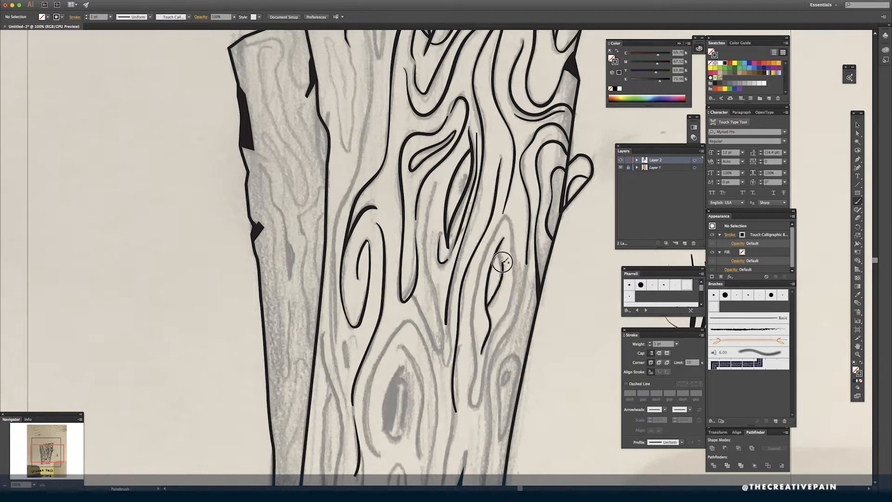
- Paint the pointed ring around the narrow knot and the teardrop loop near the lower right edge, and check the loop's anchor points
mouse_move(490, 243)
left_mouse_down()
mouse_move(470, 400)
mouse_move(512, 252)
mouse_move(508, 218)
left_mouse_up()
left_click_drag(520, 268, 486, 452)
key("space")
mouse_move(549, 360)
left_mouse_down()
mouse_move(560, 270)
mouse_move(531, 293)
mouse_move(517, 270)
left_mouse_up()
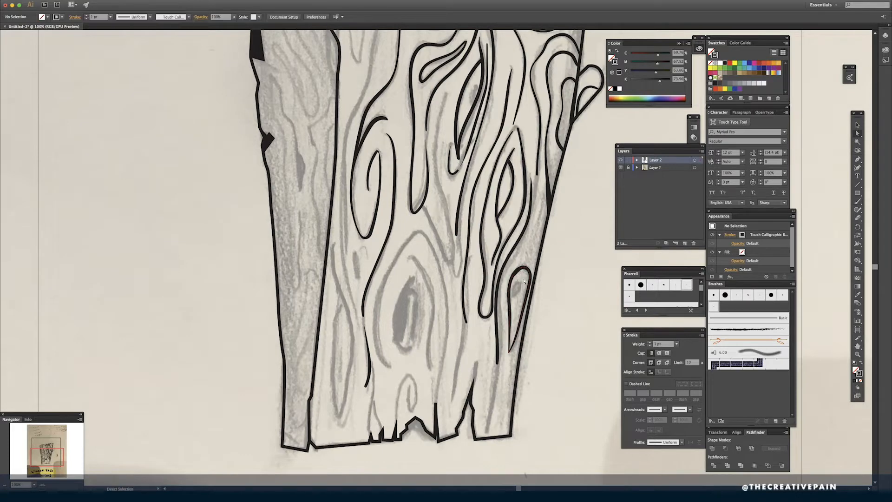
left_click(517, 270, "super")
key("minus")
key("super+shift+a")
- Paint the grain lines rising from the plank's lower right end and the rings around the large oval knot
key("b")
left_click_drag(487, 436, 498, 351)
mouse_move(476, 360)
left_mouse_down()
mouse_move(472, 389)
mouse_move(465, 314)
left_mouse_up()
mouse_move(391, 368)
left_mouse_down()
mouse_move(434, 249)
mouse_move(435, 416)
left_mouse_up()
mouse_move(409, 258)
left_mouse_down()
mouse_move(422, 275)
mouse_move(429, 346)
mouse_move(431, 322)
mouse_move(432, 370)
left_mouse_up()
key("super+z")
- Paint the center of the large oval knot solid black, undoing the first attempt
mouse_move(414, 276)
left_mouse_down()
mouse_move(411, 349)
mouse_move(405, 290)
mouse_move(406, 343)
left_mouse_up()
key("super+z")
left_click_drag(415, 303, 405, 287)
left_click_drag(414, 344, 401, 302)
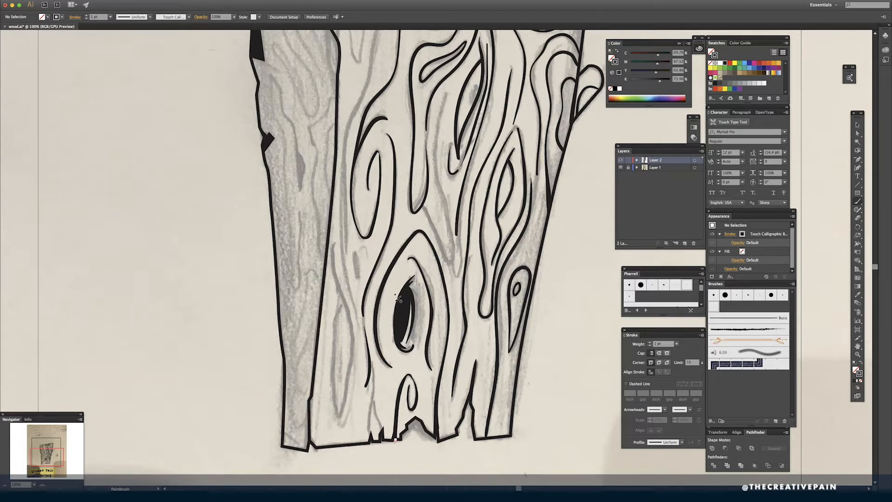
- Paint the grain lines that run down between the loops above and right of the large oval knot
left_click_drag(447, 92, 435, 160)
key("super+z")
mouse_move(446, 92)
left_mouse_down()
mouse_move(436, 151)
mouse_move(447, 258)
mouse_move(428, 215)
left_mouse_up()
left_click_drag(454, 300, 466, 203)
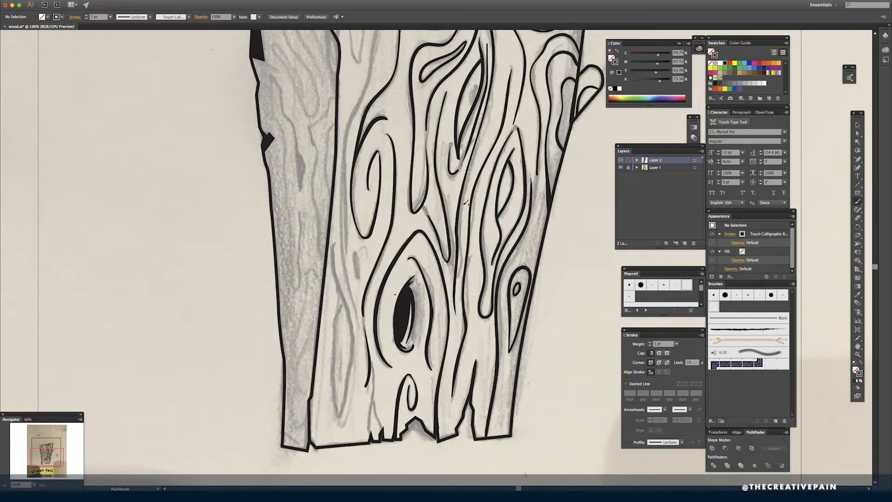
- Paint short grain strokes around the small loop at the plank's bottom edge and undo the stray ones
left_click_drag(440, 414, 438, 439)
mouse_move(399, 367)
left_mouse_down()
mouse_move(433, 320)
mouse_move(405, 331)
mouse_move(404, 383)
mouse_move(415, 384)
mouse_move(416, 375)
left_mouse_up()
key("super+z")
key("super+z")
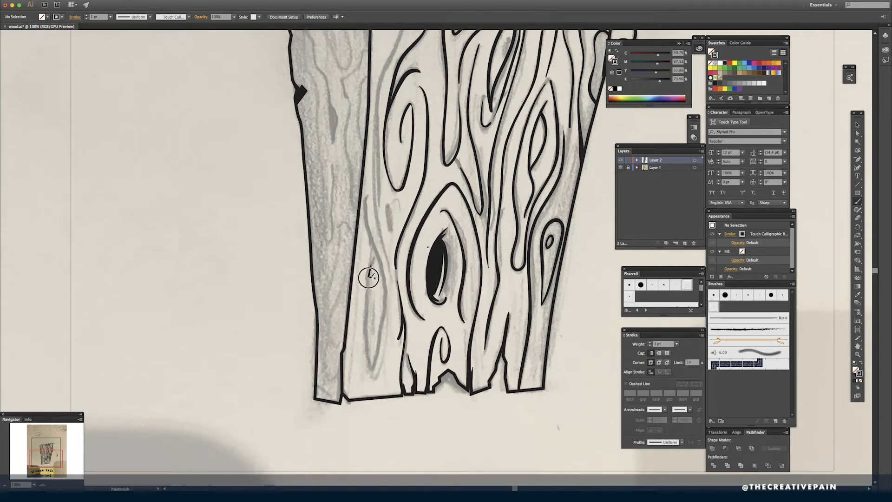
- Paint the narrow grain loop and thin lines beside the seam at the lower left of the front face
mouse_move(369, 278)
left_mouse_down()
mouse_move(378, 351)
mouse_move(366, 195)
mouse_move(379, 277)
left_mouse_up()
left_click_drag(384, 169, 378, 263)
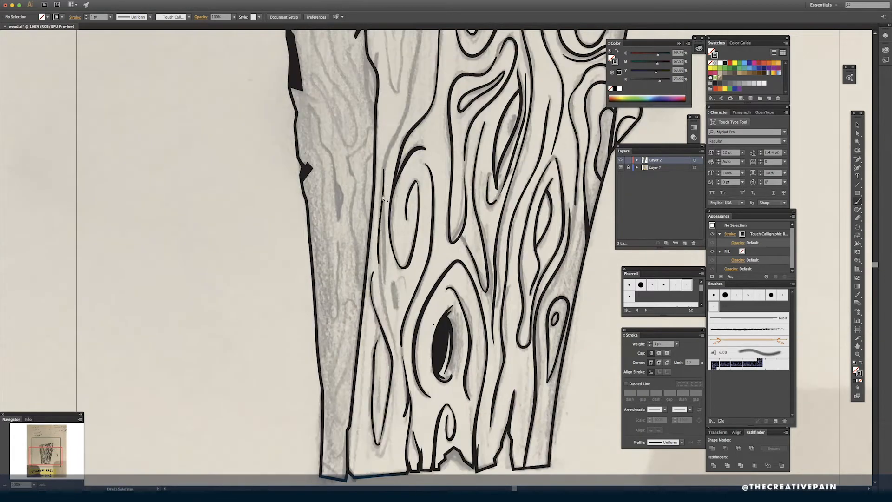
mouse_move(383, 200)
left_mouse_down()
mouse_move(399, 343)
mouse_move(414, 320)
left_mouse_up()
- Paint the narrow nested grain loops and the V-shaped line at the top left of the front face
mouse_move(423, 72)
left_mouse_down()
mouse_move(432, 143)
mouse_move(395, 334)
mouse_move(447, 73)
left_mouse_up()
mouse_move(407, 151)
left_mouse_down()
mouse_move(393, 132)
mouse_move(411, 214)
left_mouse_up()
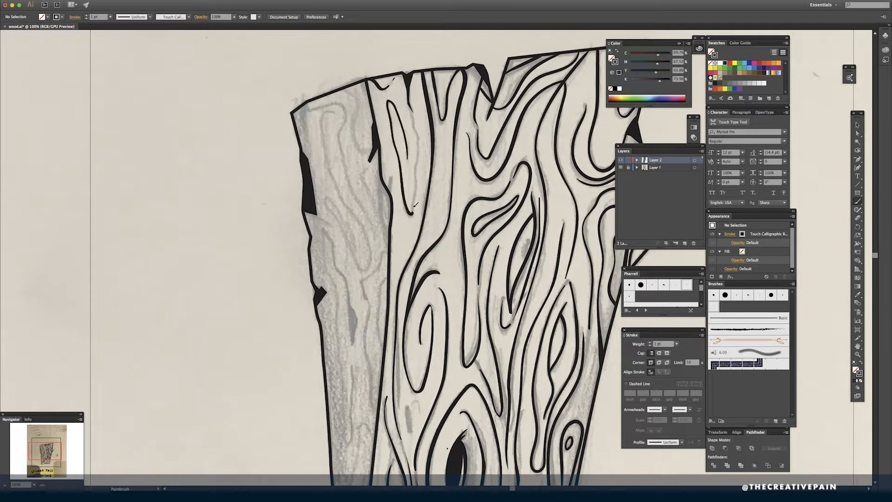
left_click_drag(410, 102, 418, 142)
left_click_drag(417, 153, 413, 213)
- Paint the hooked grain lines at the top of the plank's left side face and the crack along its seam
mouse_move(342, 93)
left_mouse_down()
mouse_move(355, 134)
mouse_move(374, 137)
left_mouse_up()
left_click_drag(308, 110, 378, 229)
left_click_drag(389, 176, 391, 202)
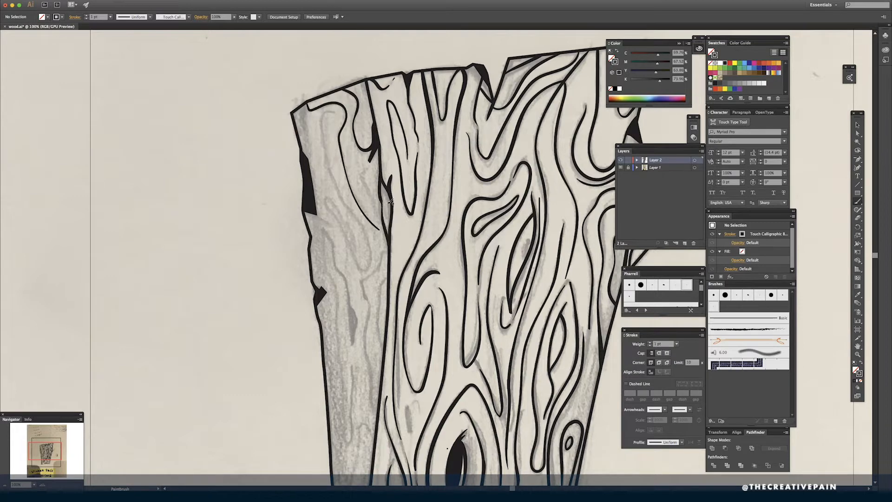
left_click_drag(307, 105, 304, 154)
mouse_move(293, 113)
left_mouse_down()
mouse_move(327, 112)
mouse_move(325, 166)
mouse_move(368, 236)
mouse_move(331, 213)
mouse_move(357, 241)
mouse_move(330, 223)
left_mouse_up()
- Paint the wavy grain lines down the middle of the plank's left side face
left_click_drag(444, 322, 434, 293)
left_click_drag(329, 303, 316, 201)
mouse_move(316, 201)
left_mouse_down()
mouse_move(342, 313)
mouse_move(342, 277)
left_mouse_up()
left_click_drag(341, 278, 343, 303)
mouse_move(379, 222)
left_mouse_down()
mouse_move(356, 315)
mouse_move(368, 386)
left_mouse_up()
left_click_drag(378, 251, 375, 322)
- Paint the remaining long grain lines in the lower part of the left side face, undoing the last stroke
left_click_drag(328, 337, 445, 212)
mouse_move(448, 188)
left_mouse_down()
mouse_move(442, 275)
mouse_move(449, 288)
mouse_move(453, 185)
mouse_move(436, 99)
left_mouse_up()
left_click_drag(433, 167, 434, 212)
left_click_drag(446, 279, 438, 218)
mouse_move(475, 228)
left_mouse_down()
mouse_move(461, 218)
mouse_move(449, 390)
mouse_move(459, 389)
left_mouse_up()
mouse_move(468, 257)
left_mouse_down()
mouse_move(460, 344)
mouse_move(442, 386)
left_mouse_up()
key("super+z")
- Paint the small black knots on the side face and lower front face with nearby grain strokes, undoing a stray stroke
mouse_move(438, 322)
left_mouse_down()
mouse_move(441, 386)
mouse_move(476, 221)
left_mouse_up()
left_click_drag(496, 365, 505, 347)
left_click_drag(431, 227, 440, 257)
left_click_drag(440, 264, 438, 294)
left_click_drag(508, 198, 391, 326)
mouse_move(389, 320)
left_mouse_down()
mouse_move(392, 343)
mouse_move(390, 322)
mouse_move(401, 327)
mouse_move(379, 230)
mouse_move(340, 247)
left_mouse_up()
key("super+z")
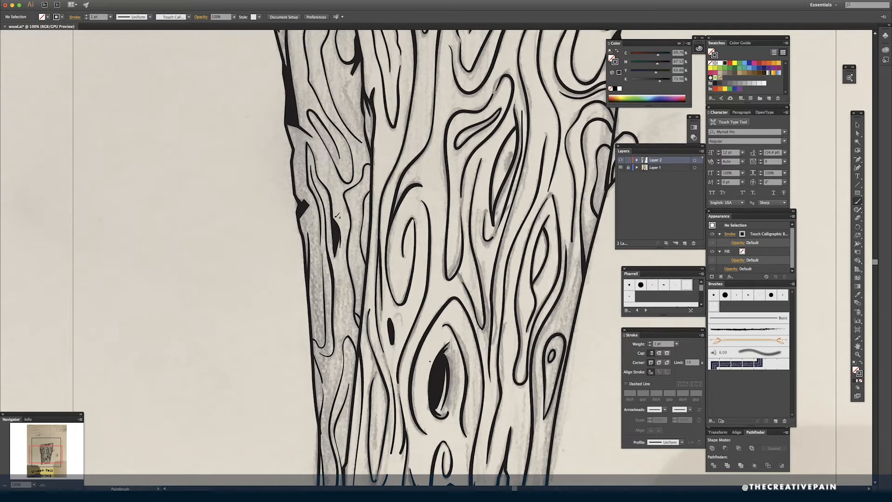
- Paint short accent strokes along the side face's left edge, around its chips and down to its bottom end
left_click_drag(302, 193, 305, 212)
scroll(338, 278, "down", 5)
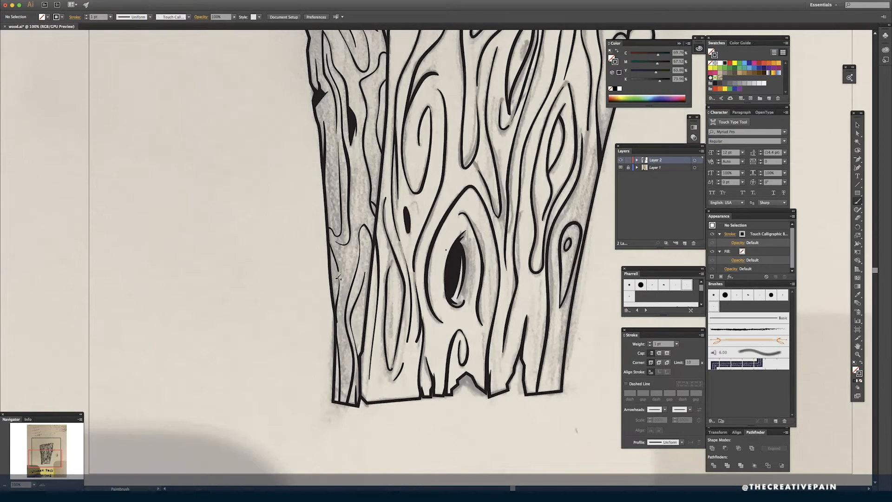
mouse_move(345, 366)
left_mouse_down()
mouse_move(336, 393)
mouse_move(374, 369)
mouse_move(346, 369)
mouse_move(372, 381)
mouse_move(368, 402)
mouse_move(362, 370)
mouse_move(367, 400)
left_mouse_up()
mouse_move(463, 220)
left_mouse_down()
mouse_move(413, 355)
mouse_move(426, 428)
left_mouse_up()
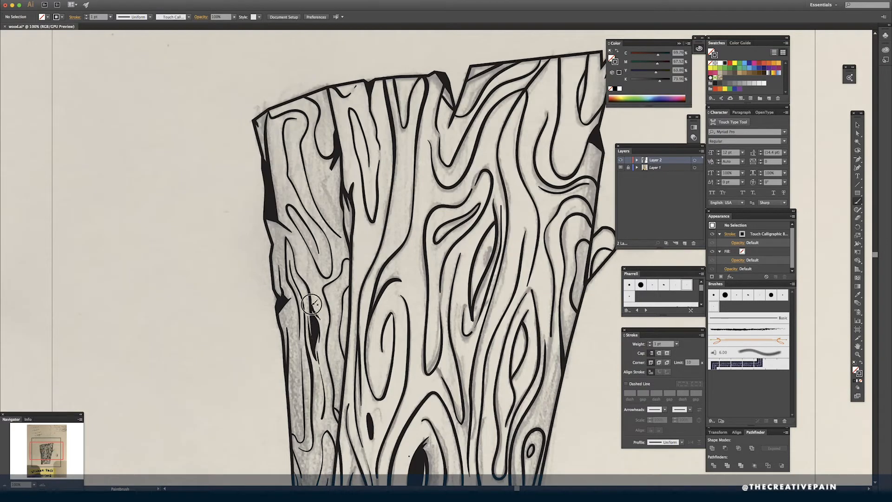
left_click_drag(282, 321, 287, 363)
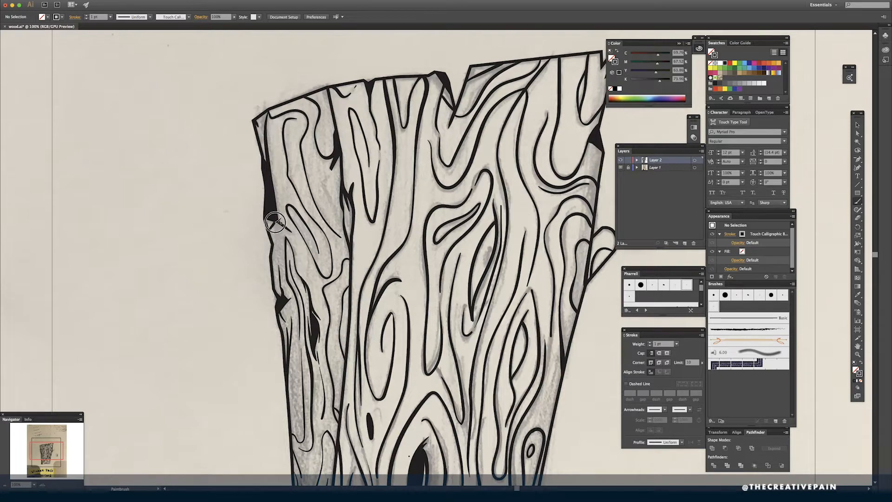
left_click_drag(276, 221, 269, 230)
left_click_drag(271, 233, 274, 264)
- Paint short accent strokes at the plank's top right corner, along the right edge and around the bottom cracks
left_click_drag(527, 324, 485, 345)
left_click_drag(479, 143, 397, 158)
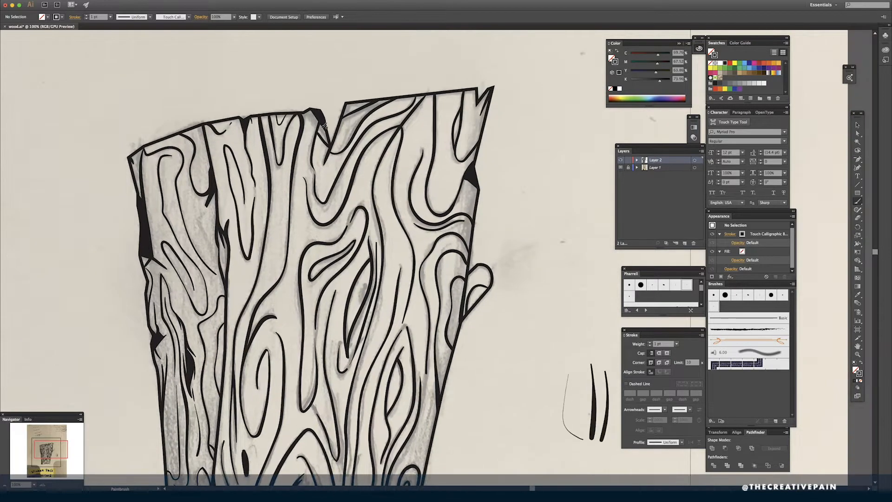
mouse_move(460, 112)
left_mouse_down()
mouse_move(484, 122)
mouse_move(480, 93)
left_mouse_up()
left_click_drag(409, 363, 476, 138)
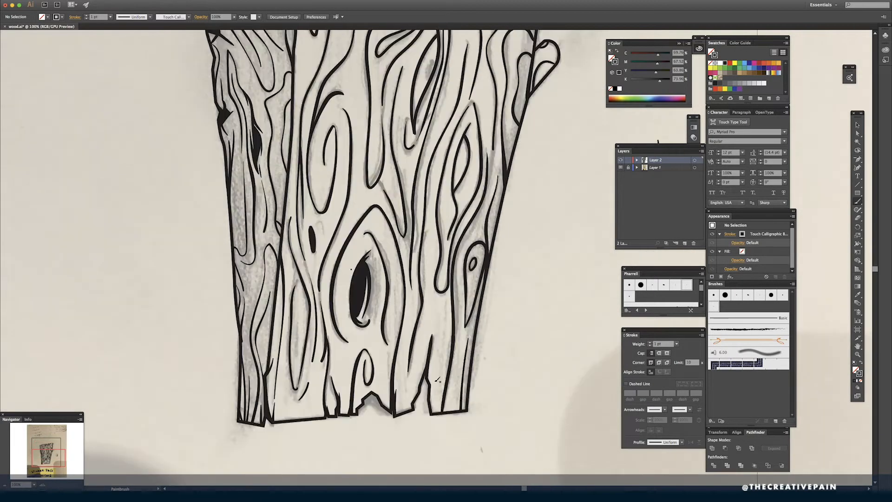
left_click_drag(431, 305, 432, 340)
mouse_move(420, 375)
left_mouse_down()
mouse_move(413, 402)
mouse_move(379, 396)
left_mouse_up()
left_click_drag(360, 388, 362, 398)
- Remove the test brush strokes beside the plank
key("super+minus")
key("super+minus")
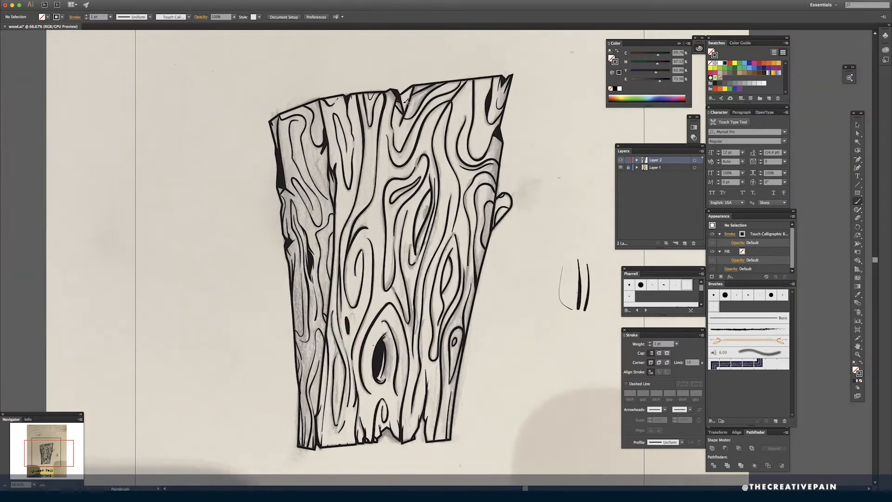
key("super+minus")
key("v")
key("super+z")
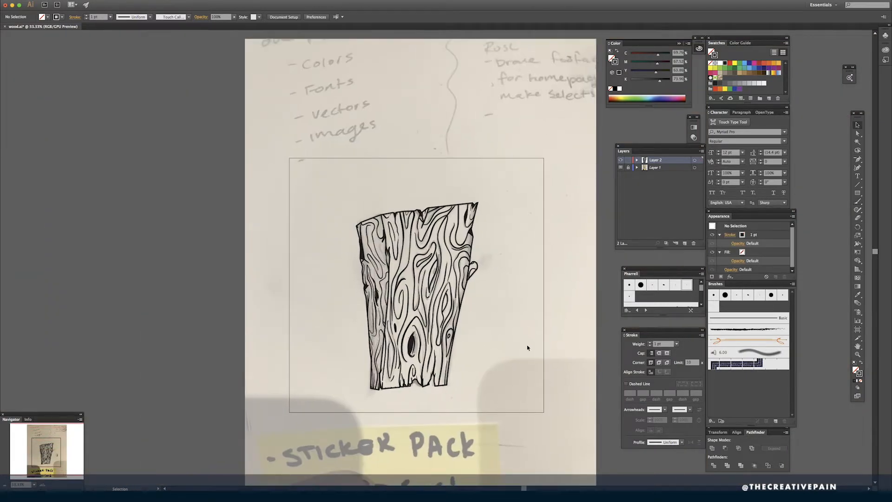
- Select the whole plank drawing and place a duplicate on the empty canvas to the right of the sketch
left_click_drag(492, 404, 493, 404)
left_click_drag(574, 353, 217, 317)
left_click_drag(119, 228, 516, 213)
- Create a new square artboard around the duplicated plank, center the artwork on it and deselect
key("shift+o")
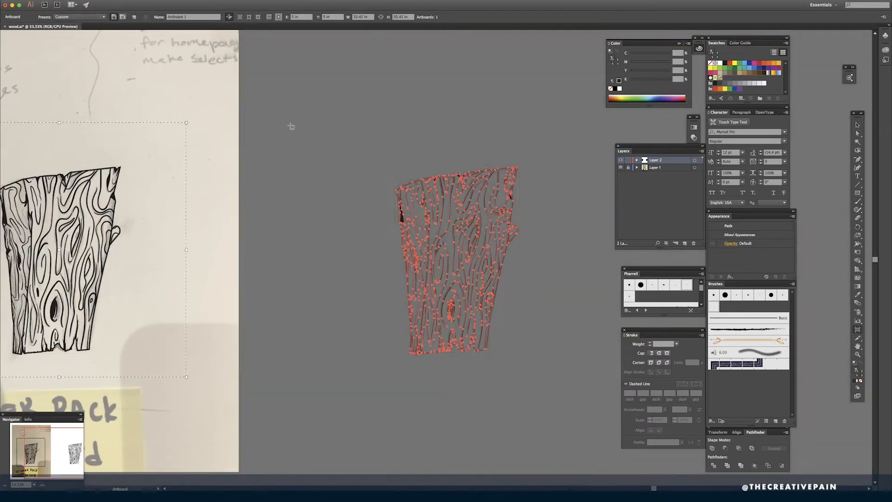
left_click_drag(291, 125, 580, 336)
key("v")
left_click_drag(512, 197, 495, 201)
left_click(534, 185)
- Fill the duplicated plank's outline with a tan color of about C 13, M 22, Y 42, K 10 and deselect it
left_click(497, 206)
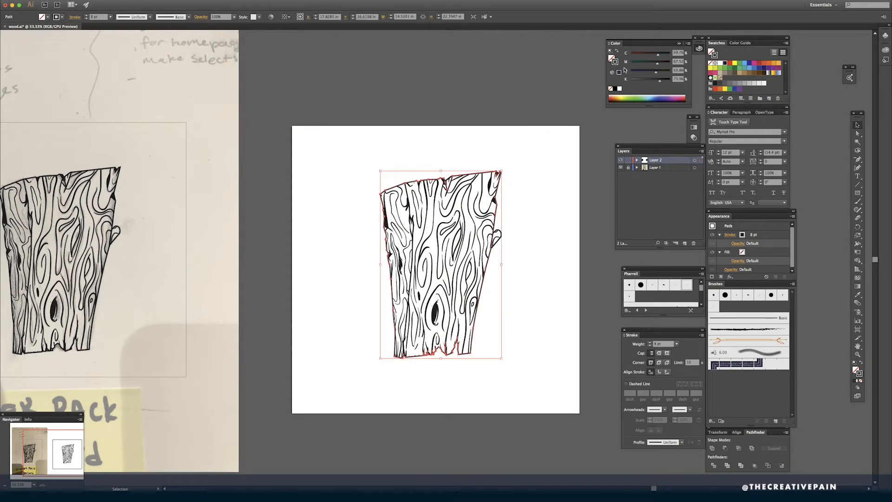
left_click_drag(660, 81, 634, 63)
left_click_drag(660, 72, 640, 63)
left_click_drag(638, 72, 644, 72)
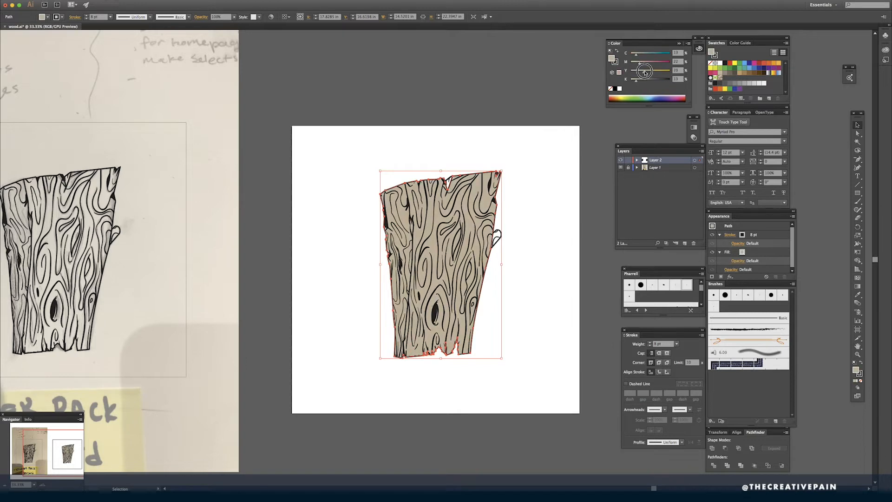
left_click(553, 147)
- Hide the floating panels and save the document
scroll(555, 147, "up", 2)
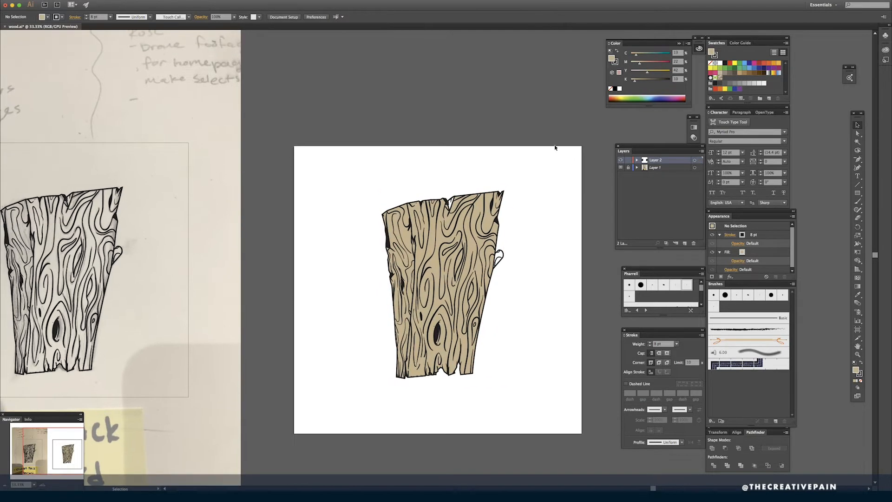
key("Tab")
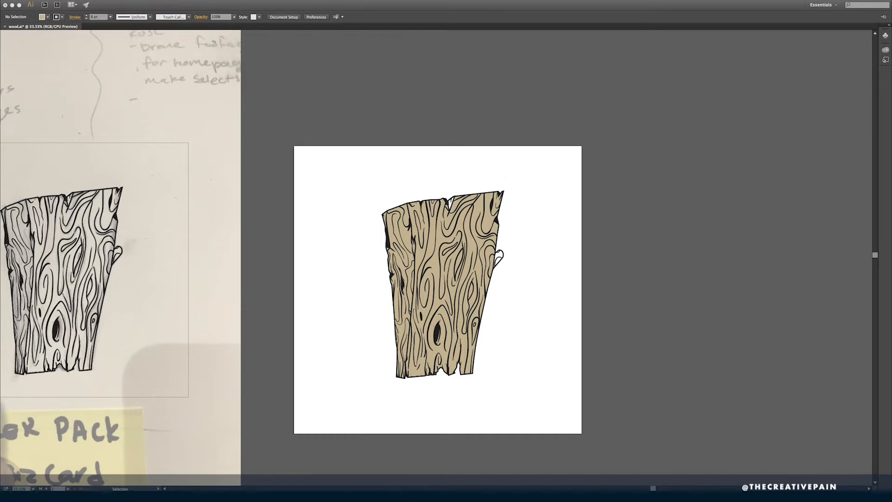
key("a")
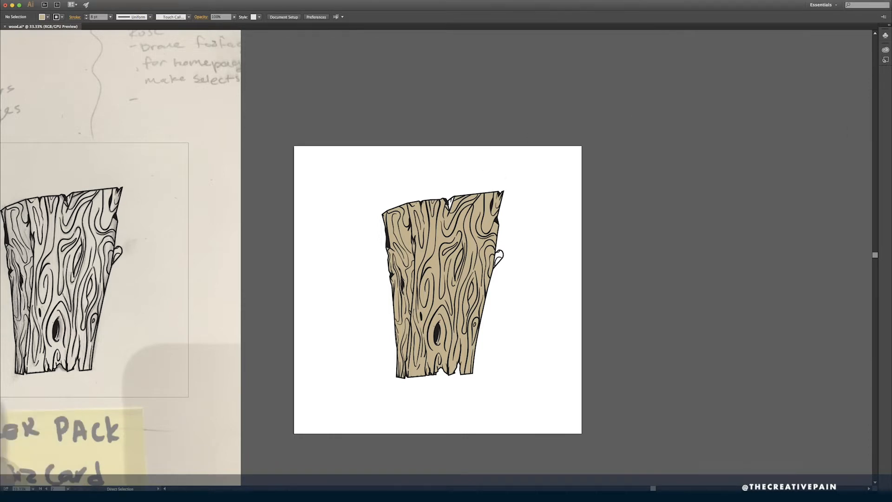
key("super+s")
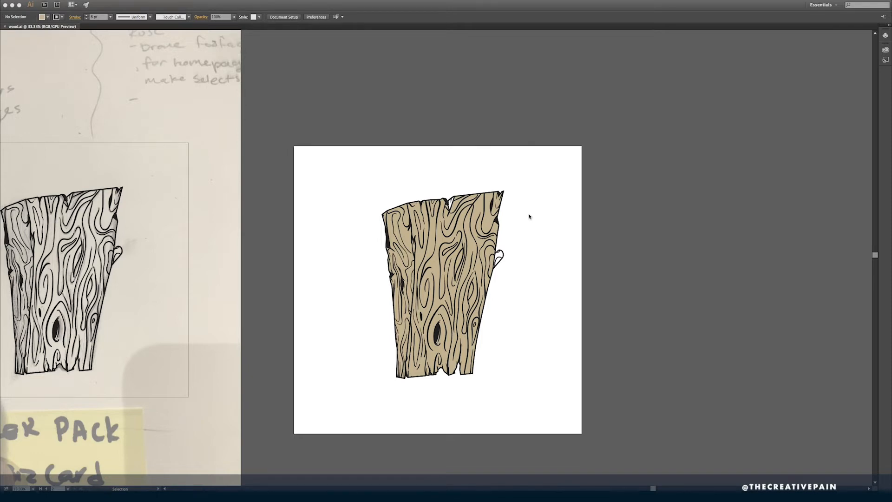
- Change the fill of the duplicated plank's outline from tan to a very light grey and deselect it
key("Tab")
left_click(485, 225)
left_click(619, 88)
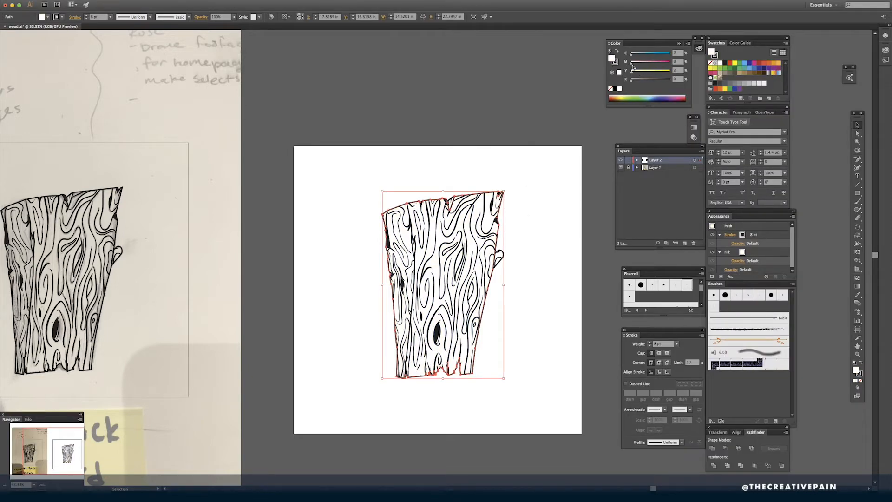
left_click_drag(632, 67, 634, 82)
left_click_drag(365, 172, 540, 412)
left_click(526, 197)
- Select all grain strokes sharing the same fill color, recolor their strokes with a darkened brown swatch and deselect them
left_click(472, 231)
left_click_drag(117, 310, 283, 311)
left_click(283, 311)
left_click_drag(492, 139, 284, 142)
left_click(421, 261)
left_click(132, 0)
mouse_move(164, 58)
left_click(240, 86)
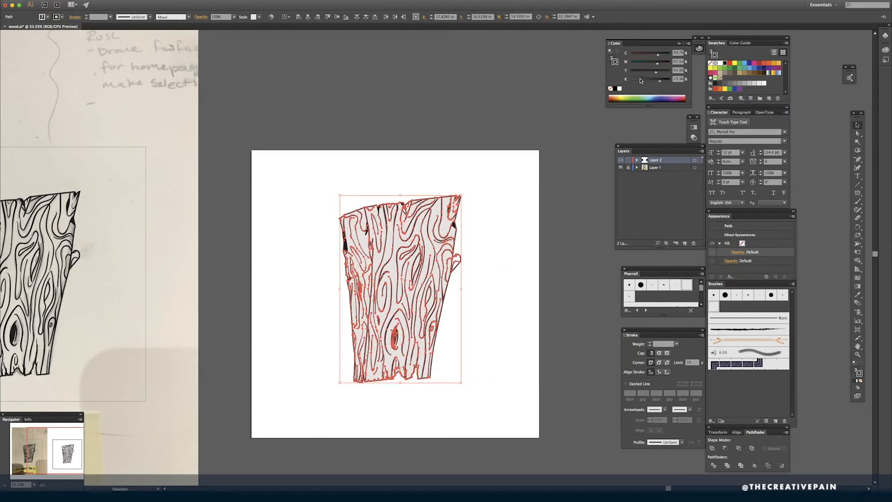
key("super+equal")
left_click(740, 72)
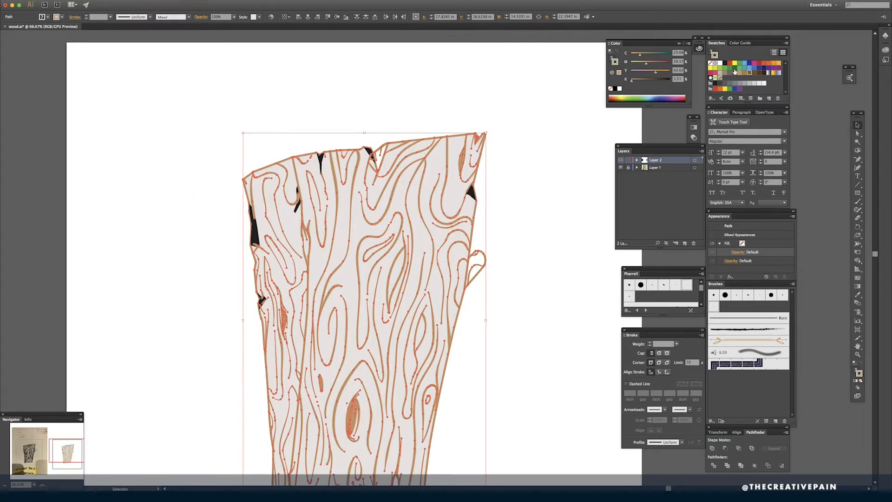
left_click(749, 72)
left_click_drag(662, 73, 652, 82)
left_click(560, 169)
key("super+Tab")
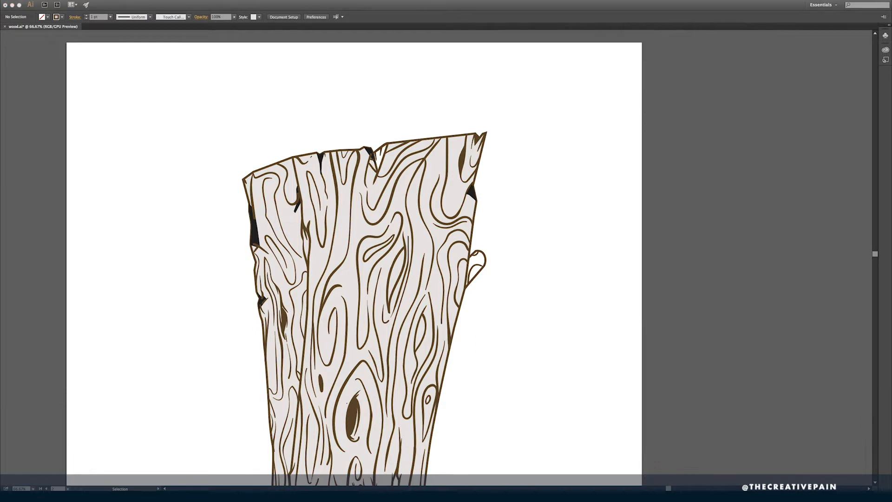
- Paste the palette reference image beside the plank and draw a small square filled with a color sampled from it
key("super+v")
key("m")
mouse_move(557, 128)
left_mouse_down()
mouse_move(572, 142)
mouse_move(602, 138)
mouse_move(561, 124)
left_mouse_up()
key("i")
left_click(562, 163)
key("v")
key("super+z")
key("i")
left_click(570, 163)
- Fill another small square with a second shade sampled from the palette image and save the sampled colors as a swatch group
key("v")
left_click(595, 140)
key("i")
left_click(578, 162)
key("v")
left_click(761, 98)
key("Return")
- Select all grain strokes sharing the same fill color and recolor them with the very dark brown from the new swatch group
left_click_drag(509, 238, 532, 177)
left_click(341, 135)
left_click(131, 1)
mouse_move(140, 57)
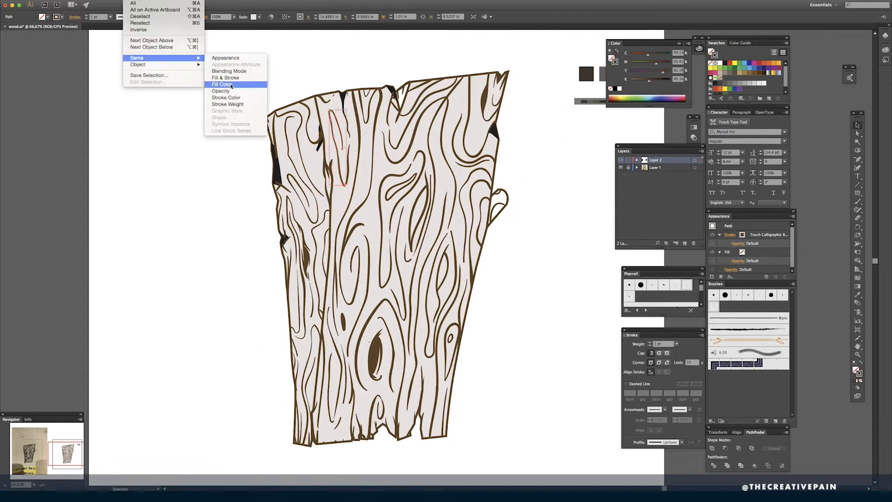
left_click(228, 85)
scroll(739, 81, "down", 3)
left_click(715, 90)
- Select all solid black crack shapes by their shared fill color and recolor them very dark brown
left_click(495, 133)
left_click(131, 1)
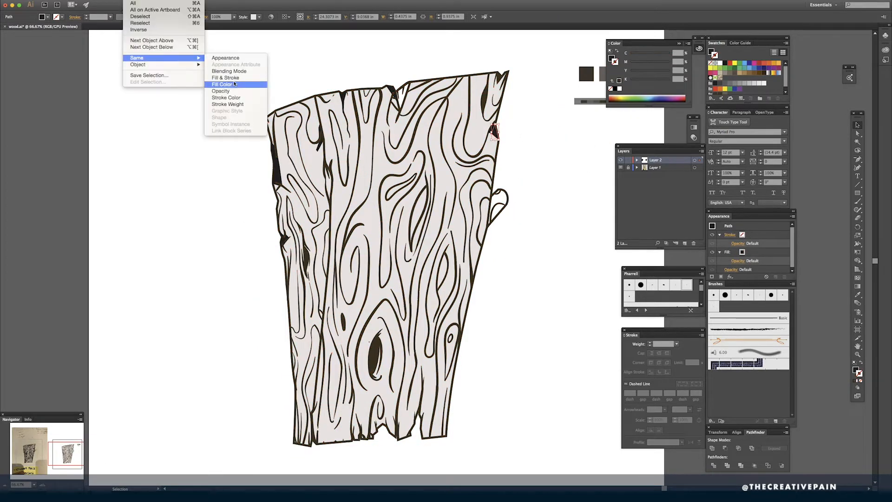
left_click(226, 84)
left_click_drag(566, 149, 524, 195)
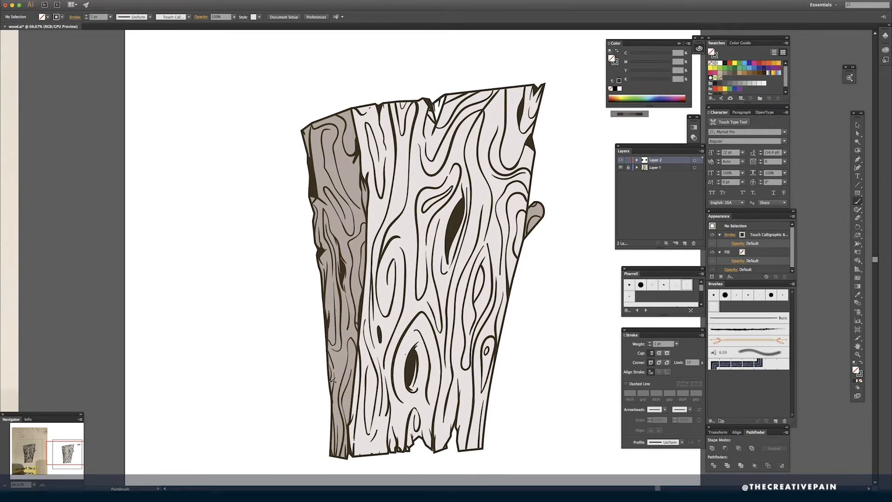
- Paint dark brown shading strokes along the side face's lower outer edge and the lower corner where it meets the front
left_click_drag(329, 378, 336, 458)
left_click_drag(337, 419, 335, 458)
scroll(369, 267, "down", 1)
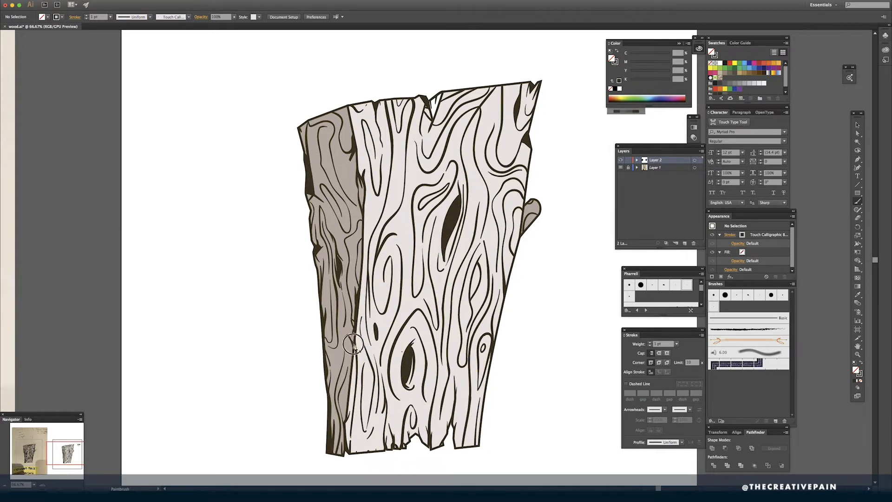
scroll(362, 345, "down", 2)
scroll(362, 345, "left", 1)
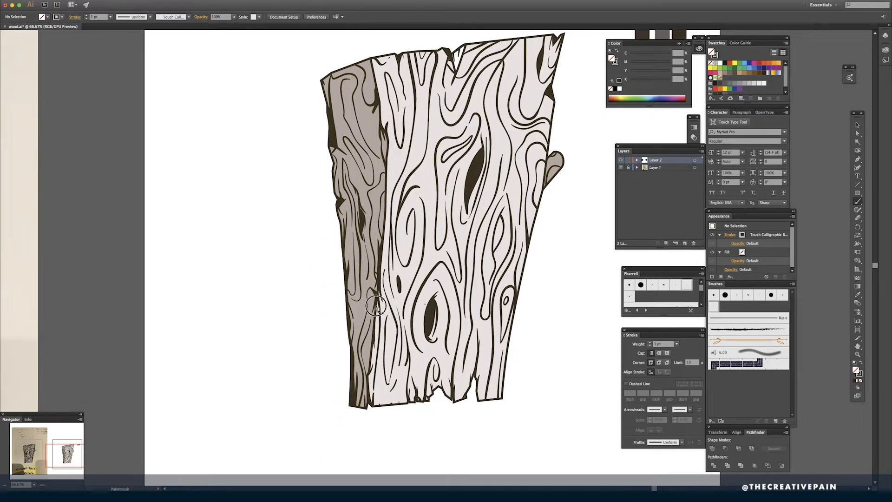
left_click_drag(374, 385, 389, 305)
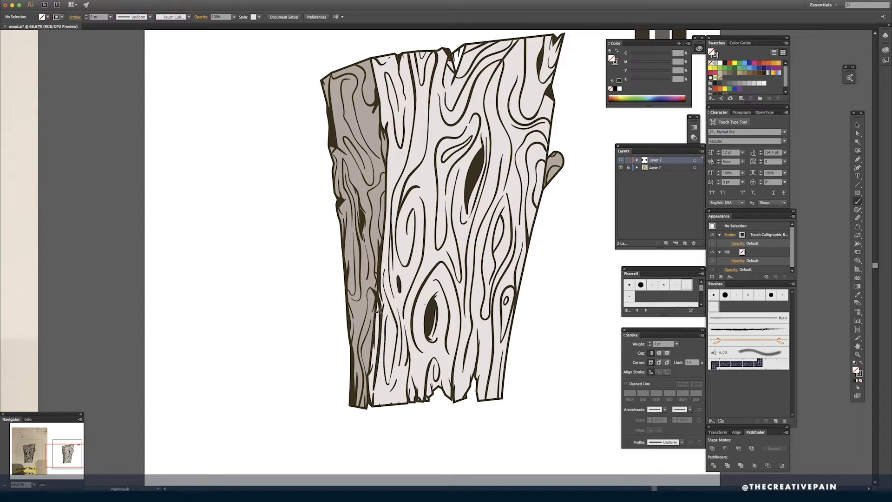
- Thicken the plank's right edge, bottom notches, lower knot and top grain with dark brown brush strokes
left_click_drag(523, 298, 528, 248)
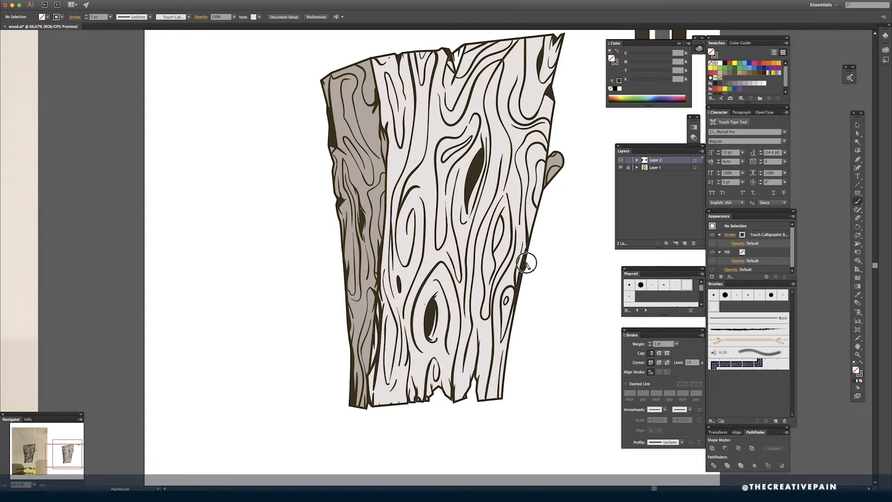
mouse_move(503, 375)
left_mouse_down()
mouse_move(501, 398)
mouse_move(478, 391)
mouse_move(480, 399)
mouse_move(455, 402)
left_mouse_up()
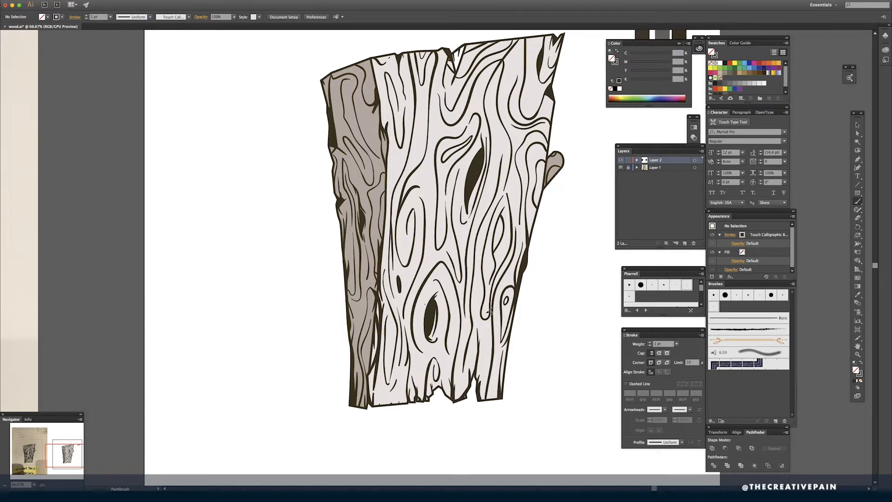
left_click_drag(454, 360, 450, 391)
left_click_drag(435, 294, 444, 287)
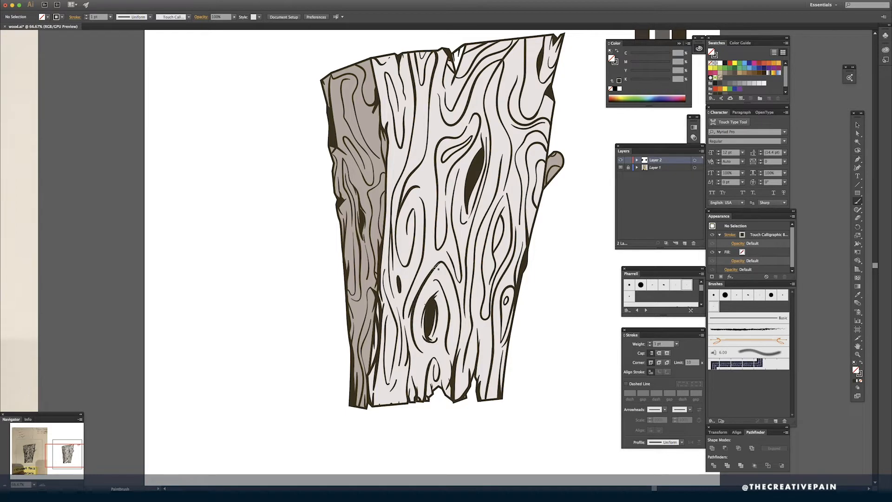
scroll(405, 132, "up", 5)
scroll(405, 133, "right", 3)
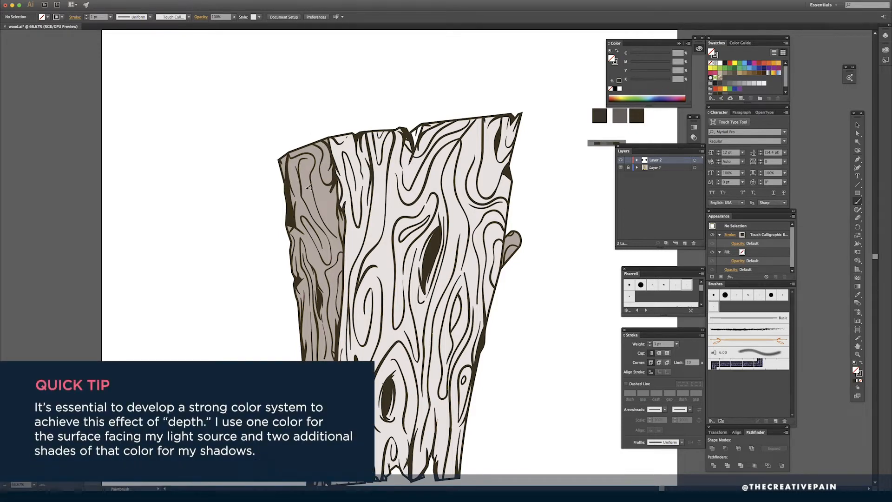
scroll(309, 187, "down", 2)
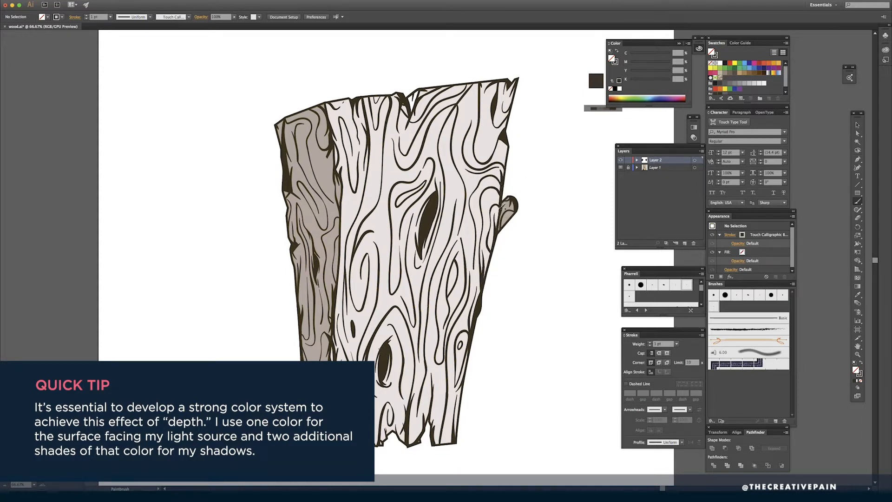
key("Tab")
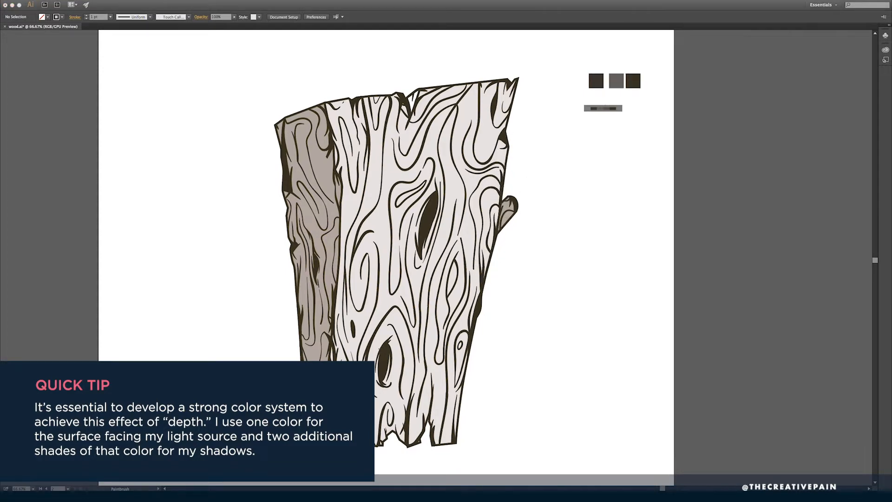
key("Tab")
- Paint small dark dots across the wood grain and fill the knot near the plank's right edge
key("a")
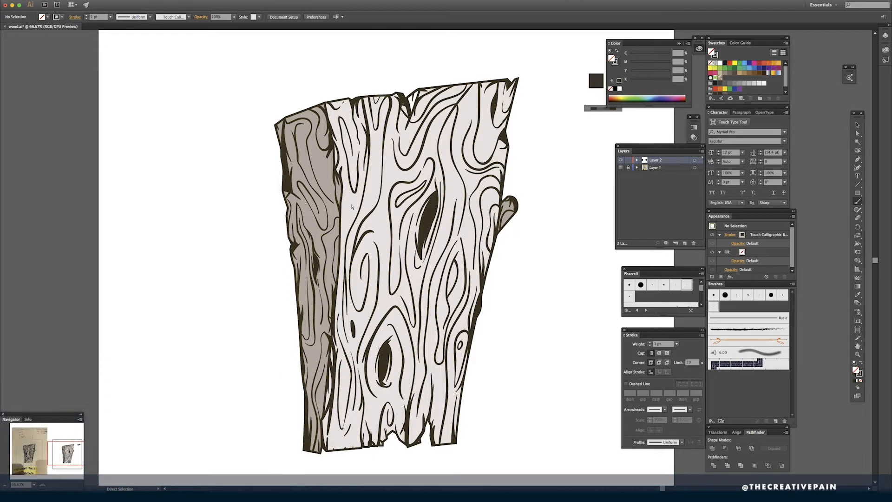
key("b")
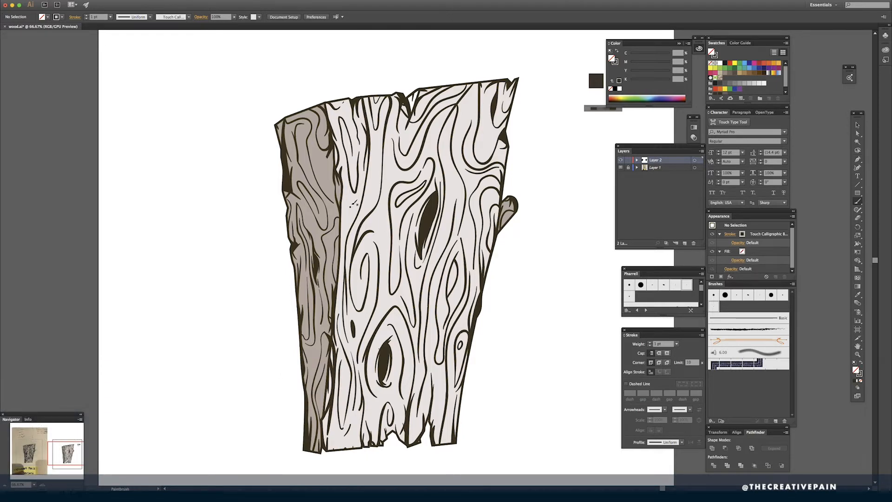
left_click_drag(345, 204, 336, 349)
key("super+minus")
left_click_drag(547, 196, 553, 235)
mouse_move(456, 299)
left_mouse_down()
mouse_move(451, 326)
mouse_move(457, 314)
left_mouse_up()
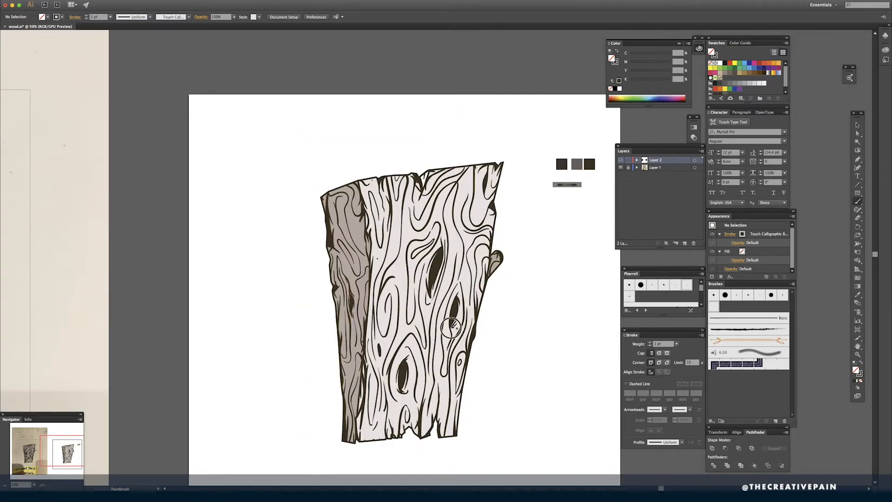
key("super+plus")
key("super+plus")
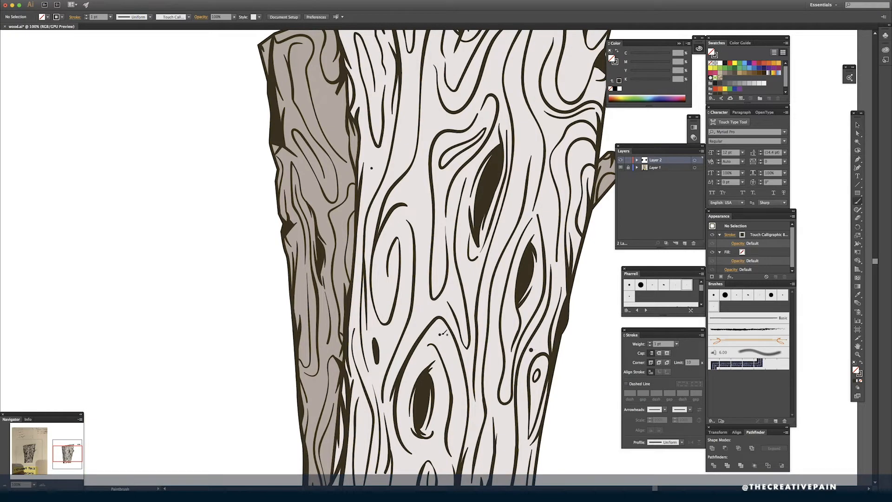
key("super+minus")
key("super+minus")
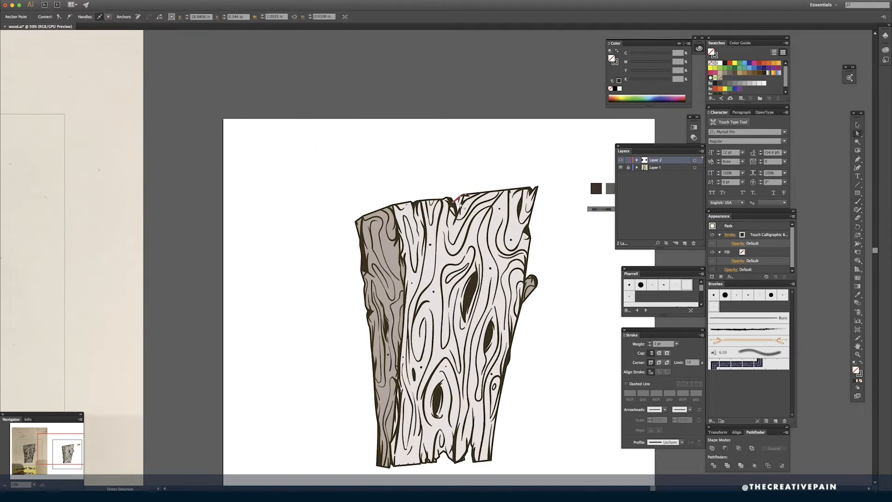
- Complete the small shape inside the notch in the plank's top edge and fill it with a darker grey shade
key("super+plus")
key("super+plus")
key("a")
left_click(479, 168)
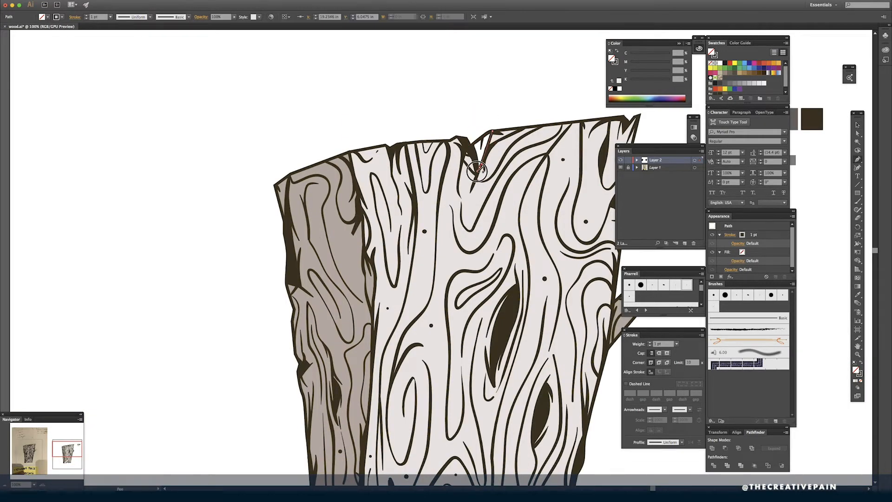
key("i")
left_click(497, 160)
key("a")
- Move the sampled color squares above the artboard, remove the pasted palette image and preview the artwork without panels
key("v")
key("super+minus")
key("super+minus")
key("super+minus")
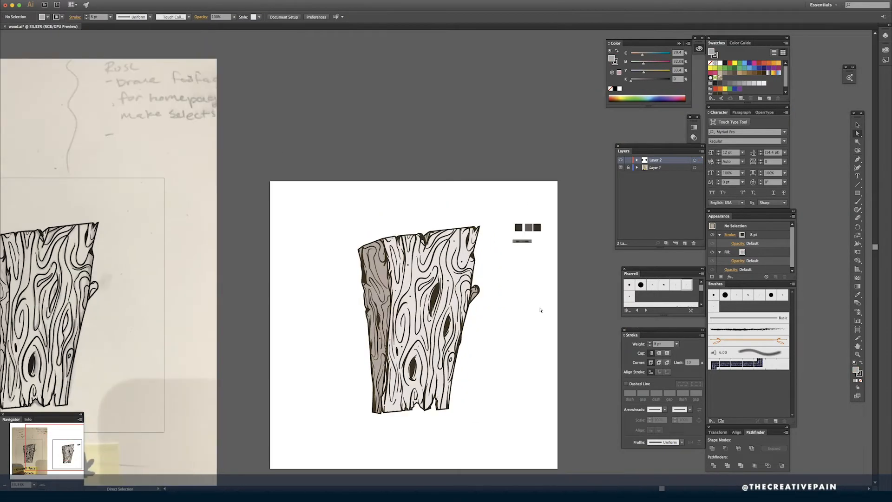
key("super+a")
left_click(543, 286)
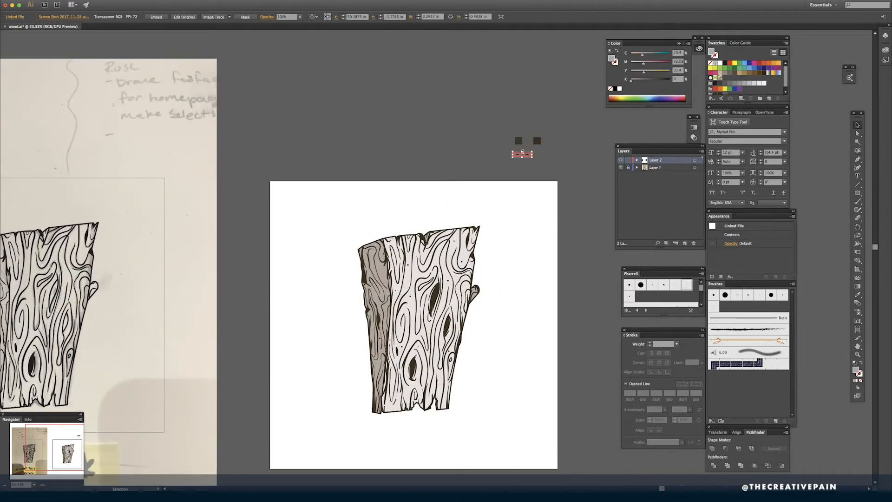
key("super+plus")
key("Tab")
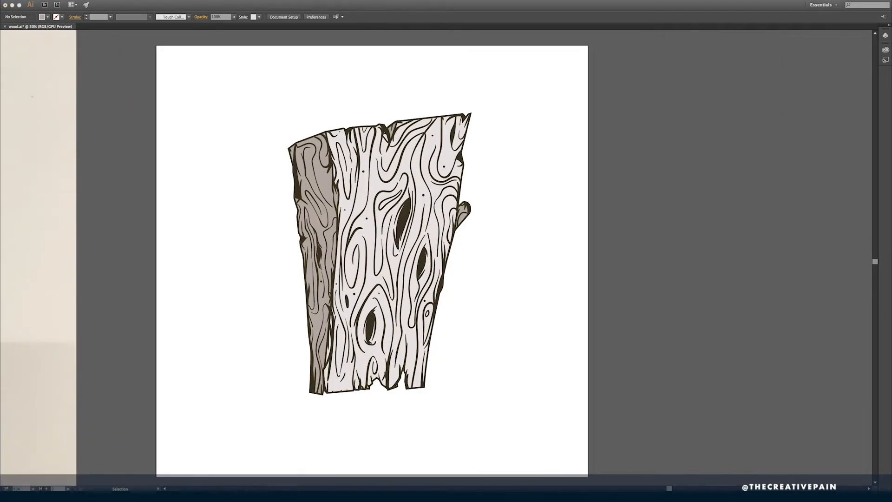
- Paint light highlight strokes with the Paintbrush inside the right-hand knot and over the dark bulge on the plank's right edge
key("Tab")
key("b")
key("super+plus")
key("super+plus")
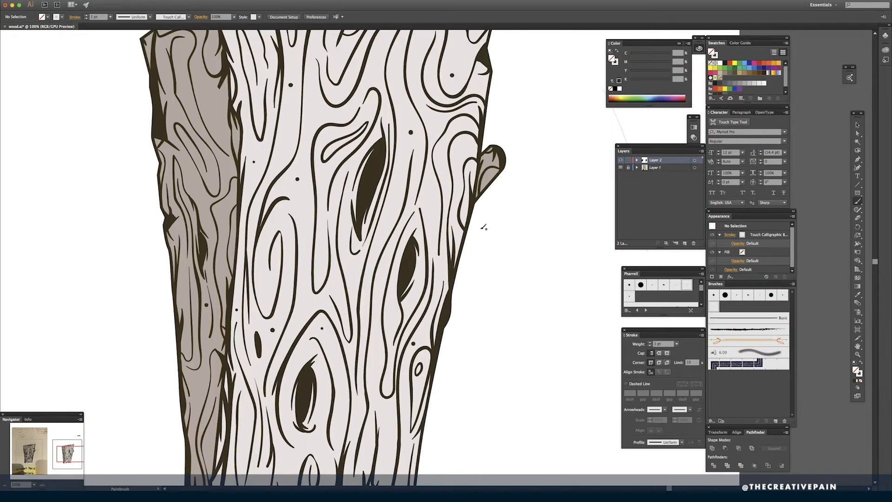
left_click_drag(415, 246, 407, 285)
mouse_move(412, 249)
left_mouse_down()
mouse_move(410, 284)
mouse_move(441, 320)
left_mouse_up()
left_click_drag(441, 324, 436, 344)
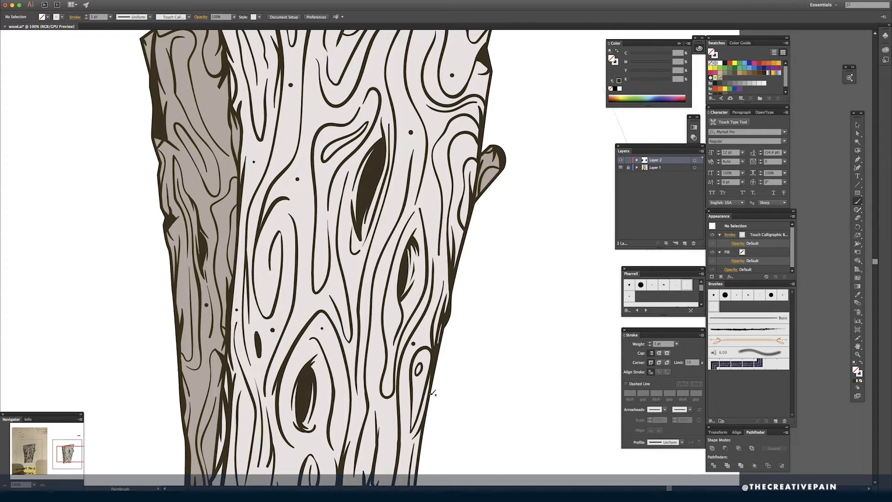
- Paint thin light highlight strokes inside the lower knot and the large upper knot
left_click_drag(304, 415, 304, 416)
left_click_drag(312, 375, 312, 400)
left_click_drag(310, 379, 306, 406)
left_click_drag(382, 168, 372, 188)
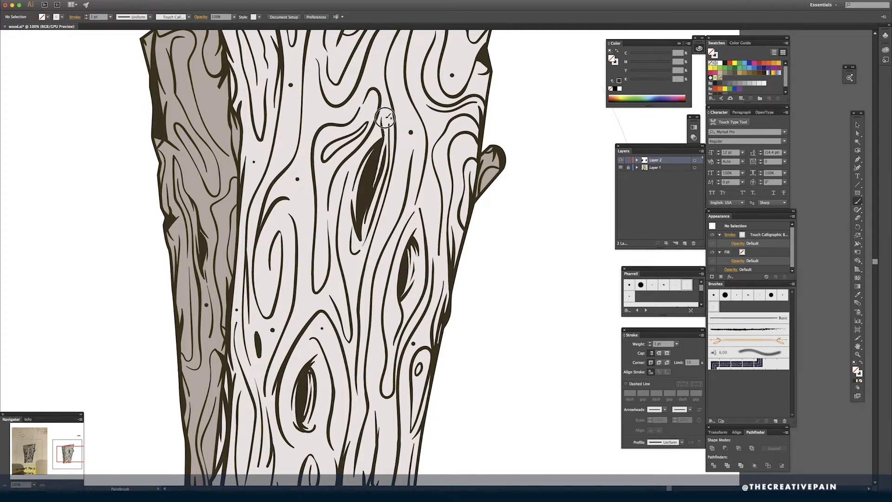
left_click_drag(387, 134, 370, 198)
left_click_drag(390, 116, 376, 173)
key("super+minus")
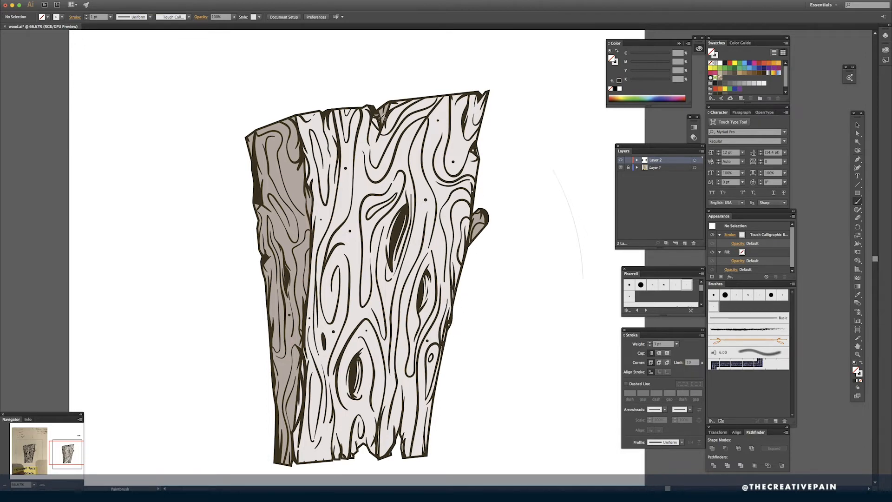
- Test a thick taupe brush stroke beside the plank and delete the stray test strokes there
left_click(297, 182)
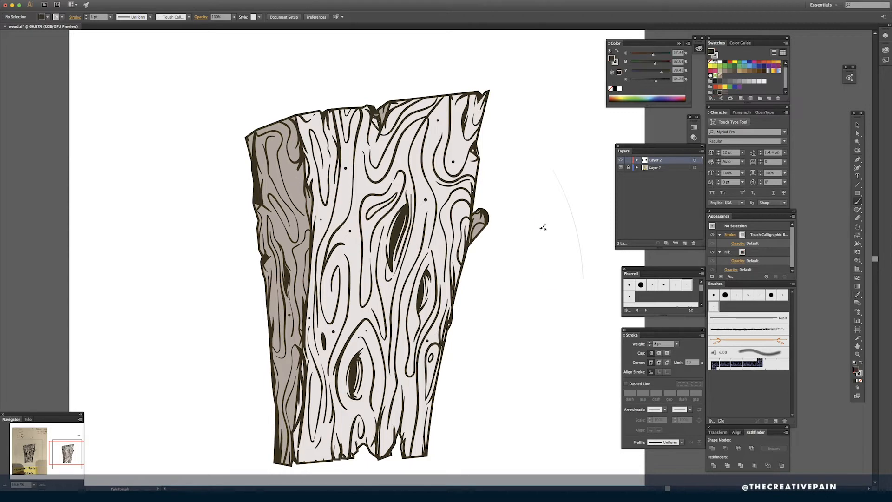
left_click_drag(539, 217, 553, 285)
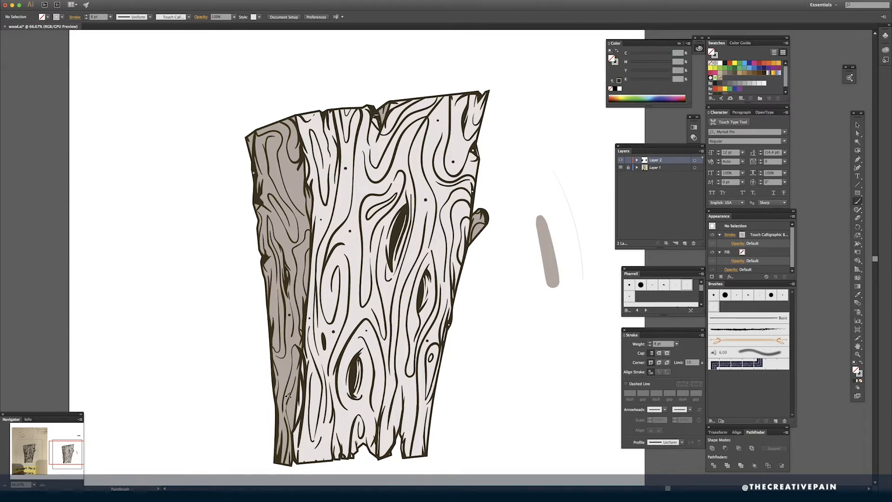
key("super+minus")
left_click_drag(523, 349, 518, 381)
key("v")
left_click_drag(495, 218, 569, 375)
key("Delete")
- Draw a rectangle covering the artboard, fill it with the plank's light front color and send it behind the plank
key("super+minus")
left_click_drag(516, 288, 511, 309)
key("m")
left_click_drag(244, 168, 535, 458)
key("i")
left_click(424, 365)
key("shift+super+bracketleft")
key("v")
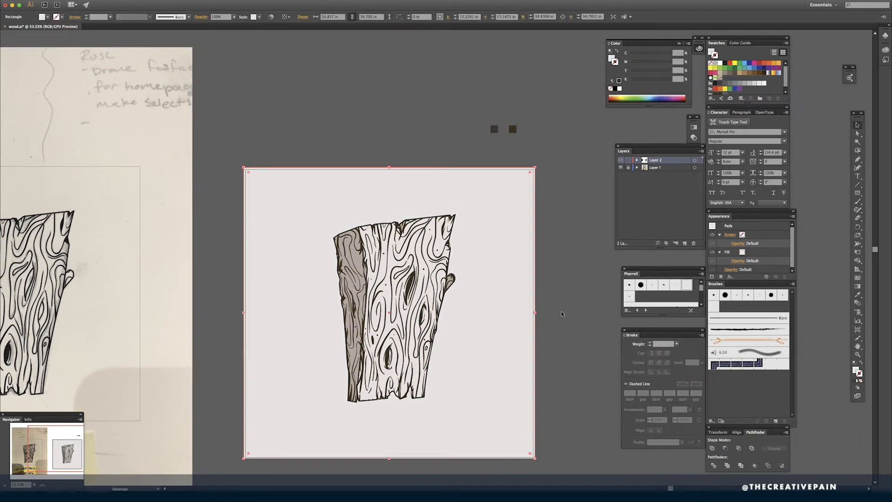
left_click(562, 314)
left_click_drag(562, 314, 566, 307)
key("super+Tab")
key("super+Tab")
- Set the Paintbrush stroke color to red and make test strokes outside the artboard
key("b")
left_click_drag(582, 261, 594, 273)
left_click(657, 64)
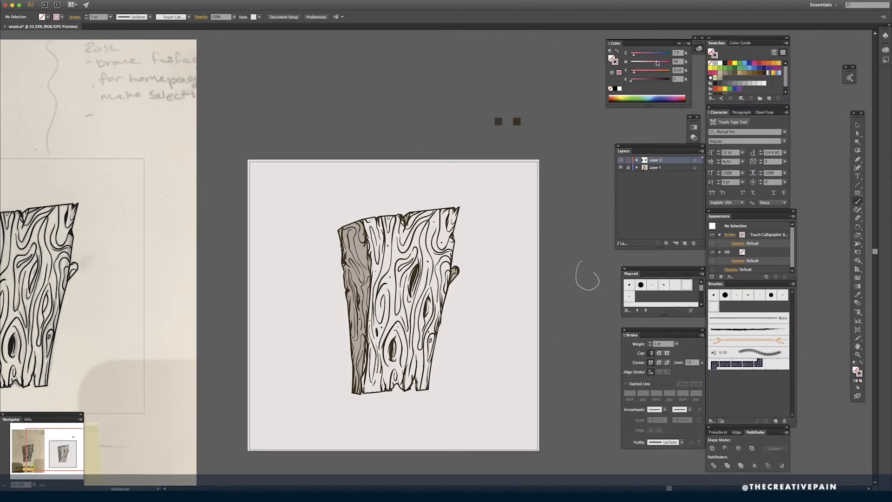
left_click_drag(657, 64, 664, 64)
left_click_drag(588, 310, 565, 321)
- Circle two areas of the front grain beside the large upper knot with the red brush
key("super+equal")
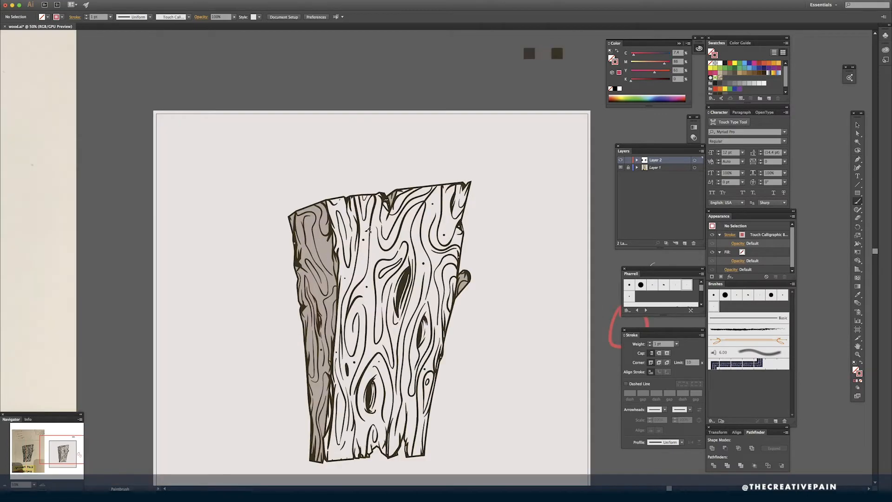
left_click_drag(368, 231, 367, 233)
mouse_move(436, 259)
left_mouse_down()
mouse_move(426, 293)
mouse_move(431, 255)
left_mouse_up()
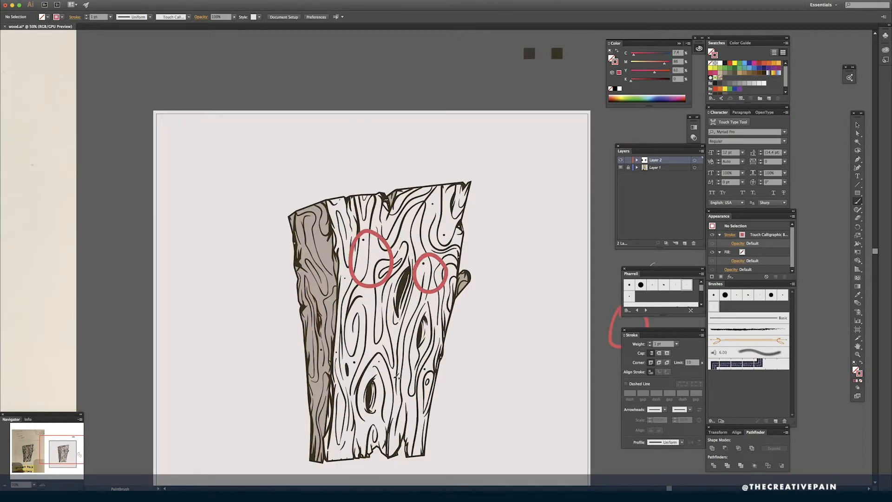
- Dot the inside of both red circles with a light blue brush and draw a curved blue smile below them
left_click_drag(653, 66, 641, 64)
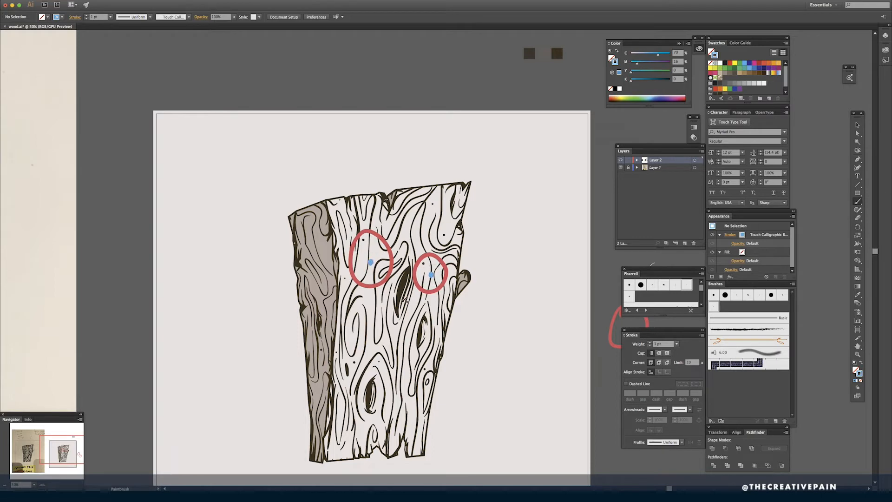
mouse_move(364, 346)
left_mouse_down()
mouse_move(381, 357)
mouse_move(436, 329)
left_mouse_up()
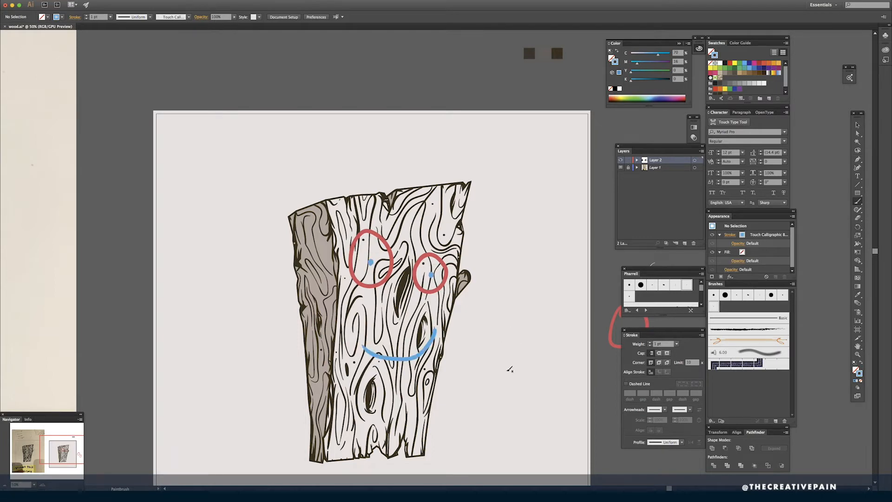
key("ctrl+z")
key("ctrl+shift+z")
- Shift the fill color of the plank's front face to a yellower beige
key("a")
key("ctrl+minus")
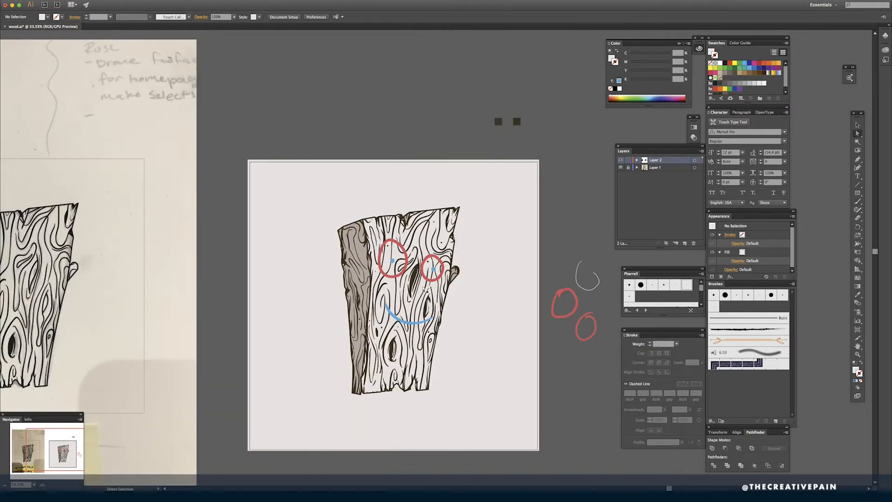
key("ctrl+plus")
left_click(426, 290)
left_click_drag(634, 72, 645, 72)
left_click(582, 180)
left_click(426, 330)
left_click(133, 0)
mouse_move(158, 66)
left_click(252, 107)
left_click(475, 275)
scroll(529, 254, "down", 1)
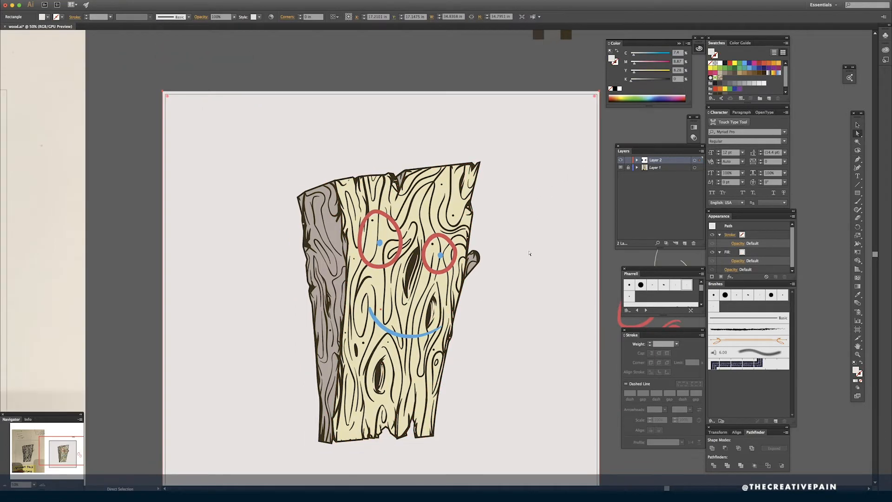
- Touch up the plank's bottom edge with short Paintbrush strokes and undo the last change there
left_click_drag(478, 414, 518, 307)
key("ctrl+plus")
key("ctrl+shift+a")
key("b")
left_click_drag(477, 420, 499, 433)
mouse_move(459, 396)
left_mouse_down()
mouse_move(468, 403)
mouse_move(470, 374)
mouse_move(465, 385)
mouse_move(420, 398)
mouse_move(403, 391)
left_mouse_up()
left_click_drag(313, 417, 311, 399)
key("a")
left_click(504, 422)
key("super+z")
key("super+minus")
key("super+minus")
key("super+minus")
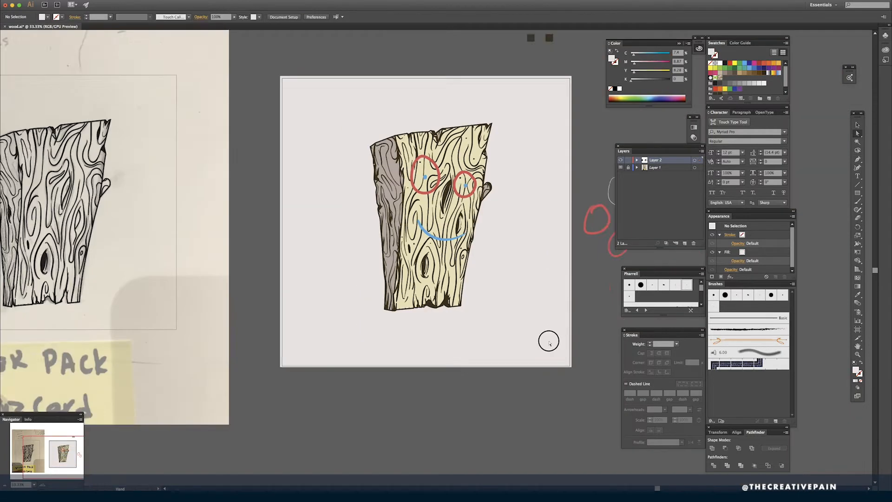
- Lock the background rectangle and select the plank artwork together with its face
scroll(550, 341, "up", 3)
left_click(557, 370)
key("super+2")
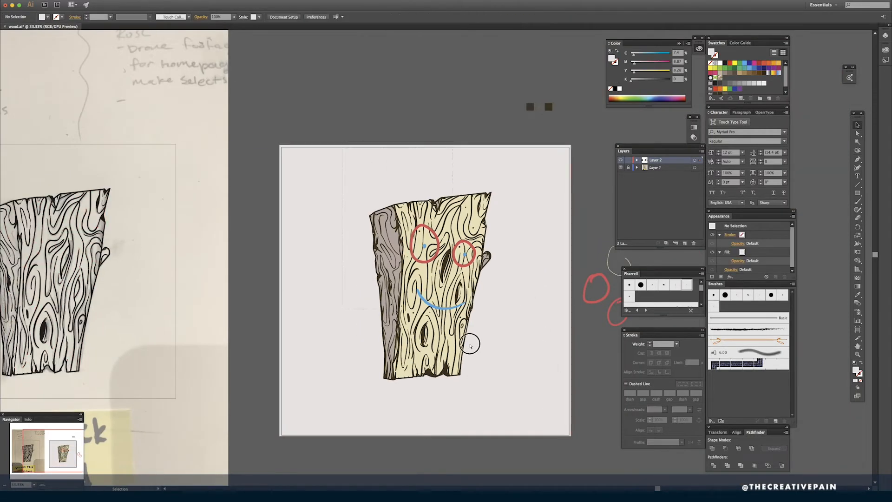
key("a")
left_click(463, 341)
- Switch to Photoshop, create a new document and paste the plank as a smart object about 7.2 by 11 in
left_click(442, 484)
left_click(159, 422)
key("super+n")
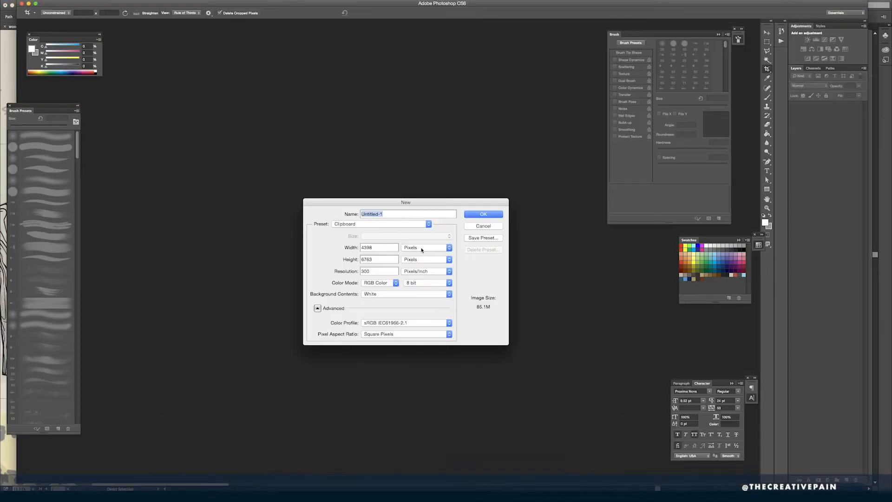
key("Return")
key("super+v")
left_click_drag(515, 58, 479, 110)
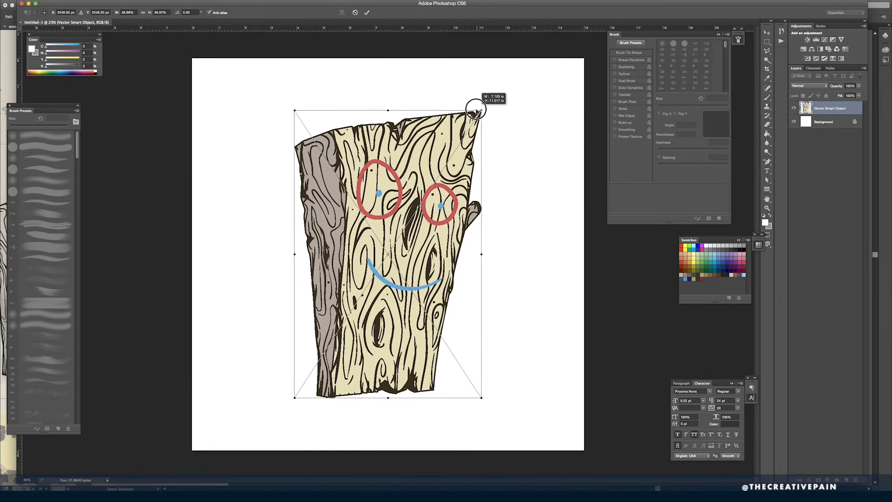
key("Return")
- Draw a rectangle shape covering the canvas between the background and the plank, and fill it with pale cream
left_click(836, 123)
key("m")
left_click_drag(586, 56, 245, 422)
key("super+d")
key("u")
left_click_drag(189, 56, 586, 452)
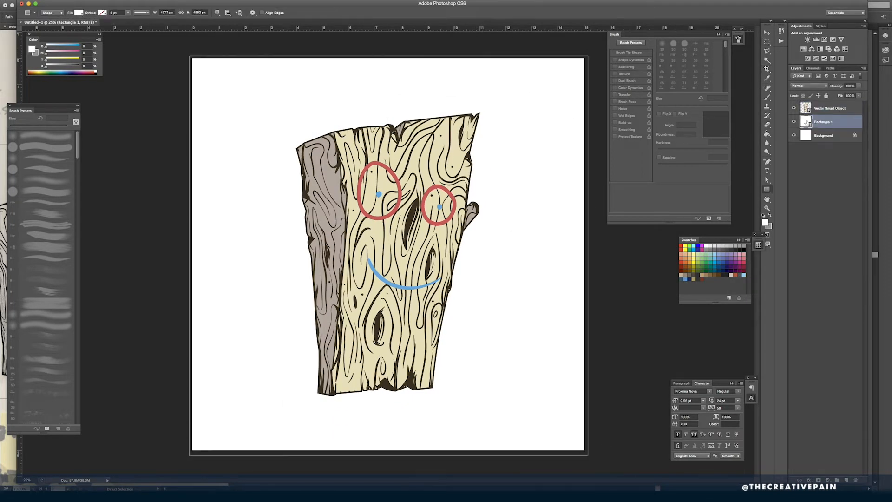
double_click(806, 122)
mouse_move(650, 340)
left_mouse_down()
mouse_move(656, 353)
mouse_move(645, 329)
left_mouse_up()
key("Return")
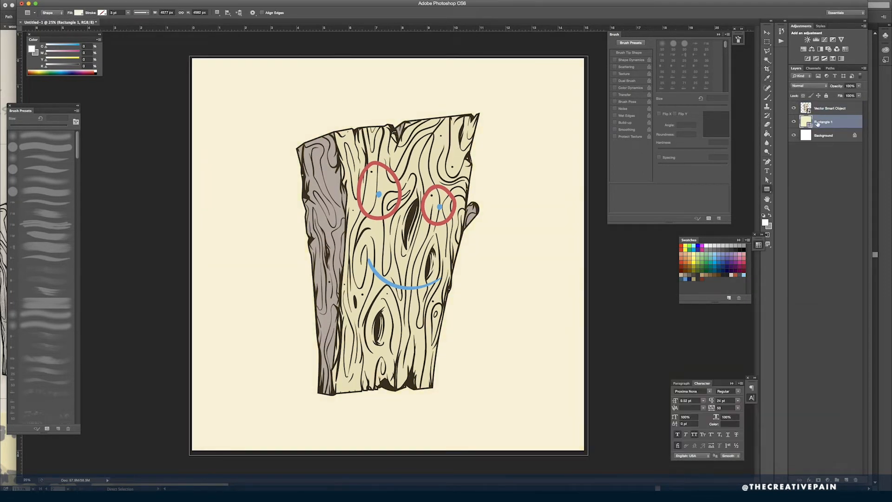
- Load the plank's outline as a selection, add a layer above the artwork and choose a 1200 px noise brush tip
left_click(828, 109)
left_click(806, 108, "super")
left_click(846, 479)
key("b")
left_click_drag(726, 45, 726, 75)
left_click(696, 72)
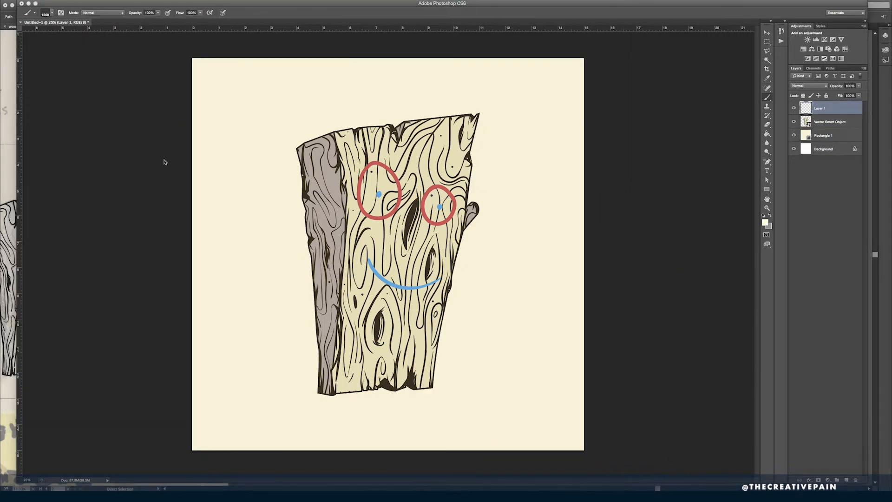
left_click(165, 161)
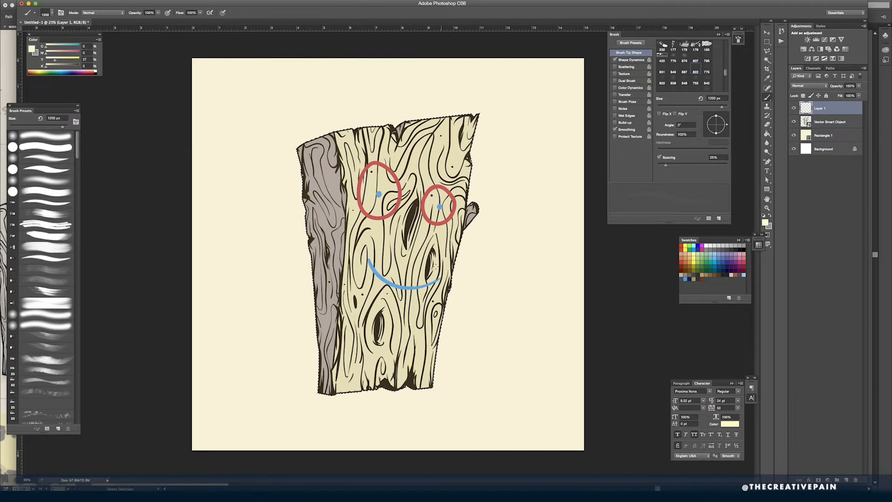
- Add a layer directly above the plank artwork and paint over the large knot's dark center with the sampled front color
left_click(827, 122)
left_click(847, 480)
left_click(422, 225, "alt")
left_click(64, 171)
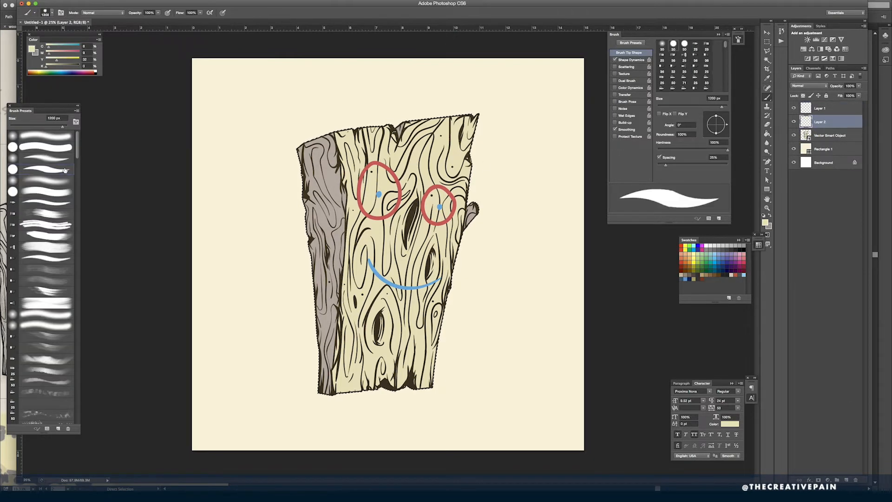
mouse_move(427, 209)
left_mouse_down()
mouse_move(494, 209)
mouse_move(425, 209)
left_mouse_up()
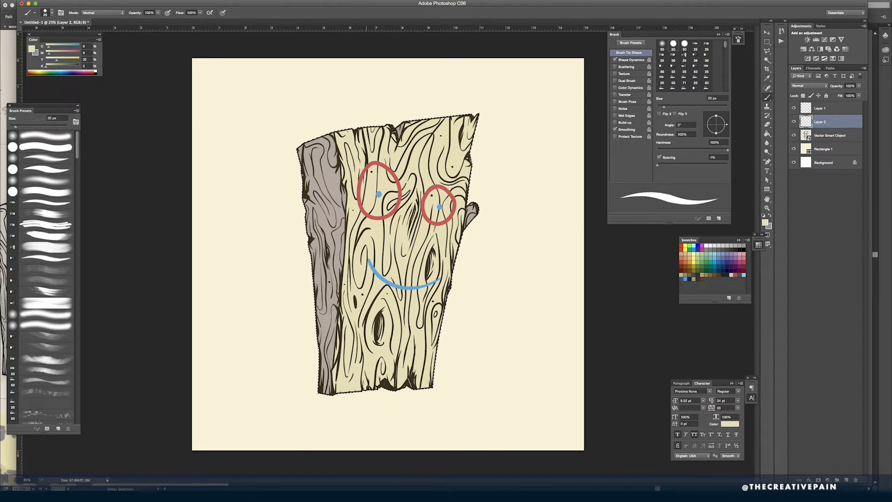
key("bracketleft")
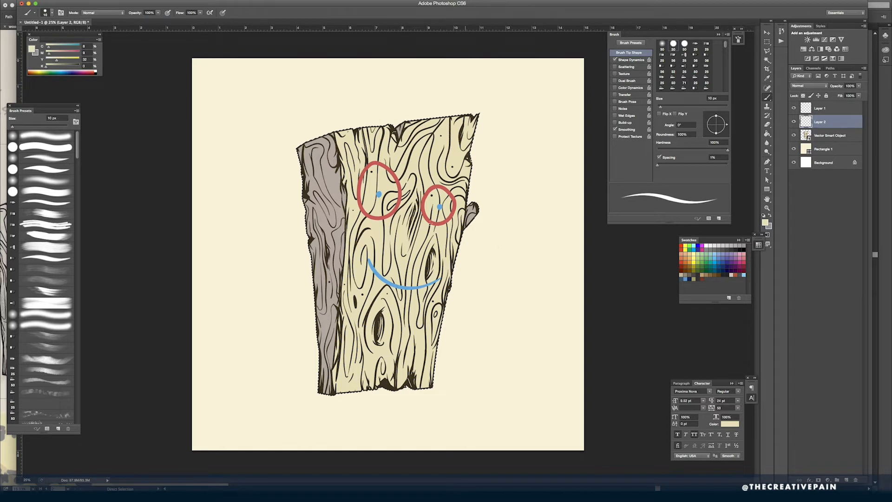
key("bracketright")
key("bracketright")
key("bracketright")
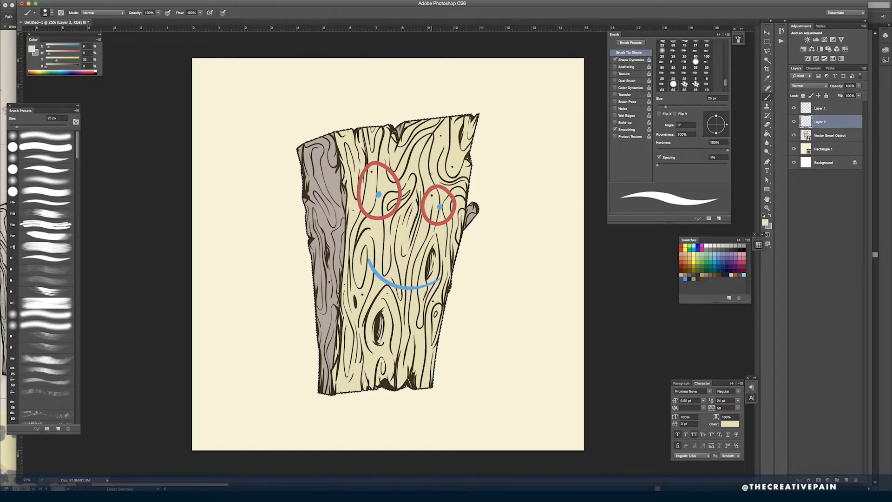
- Return to Layer 1 and choose the 1200 px noise brush tip for yellow texture
left_click(820, 108)
scroll(696, 70, "up", 10)
left_click(696, 85)
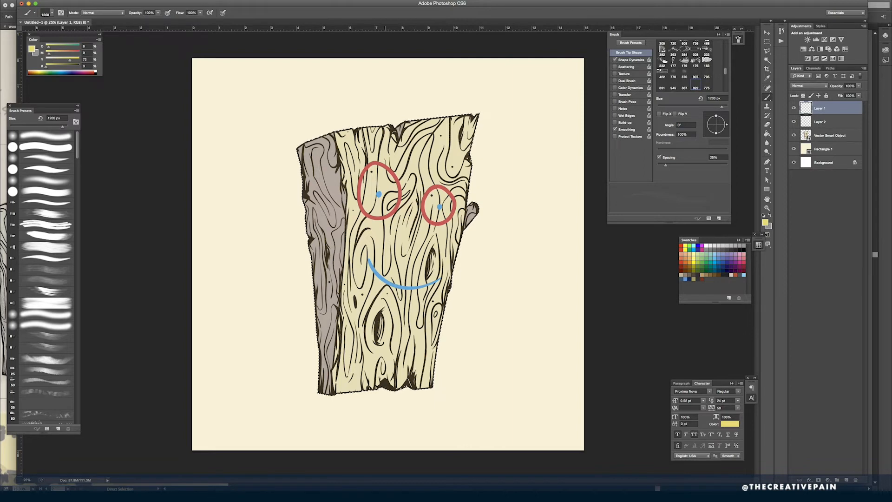
- Add a new top layer and stipple dark brown noise shading along the plank's gray side face
left_click(846, 480)
left_click(379, 378, "alt")
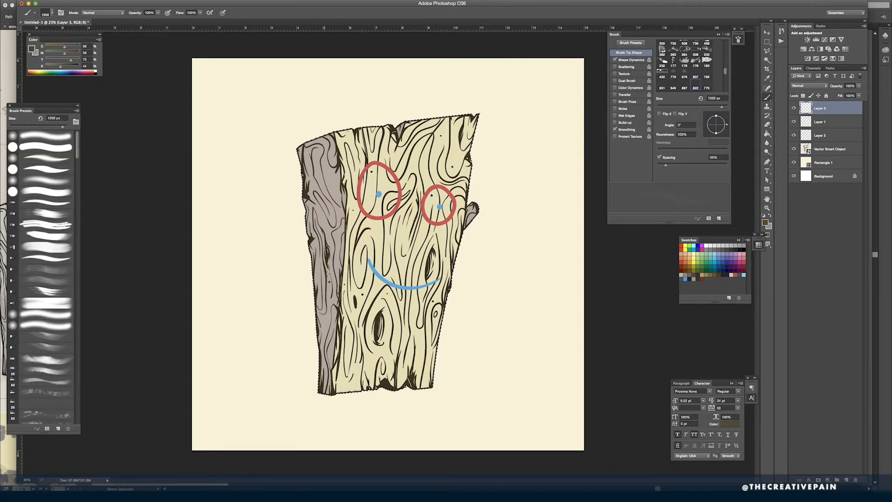
left_click(300, 213, "alt")
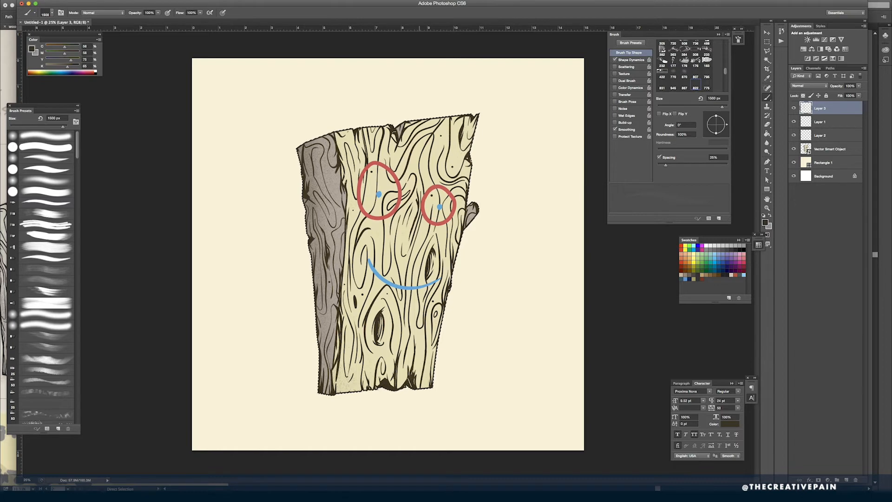
- Stipple white noise on a new layer, and orange and coral noise on another new layer above it
key("super+shift+alt+n")
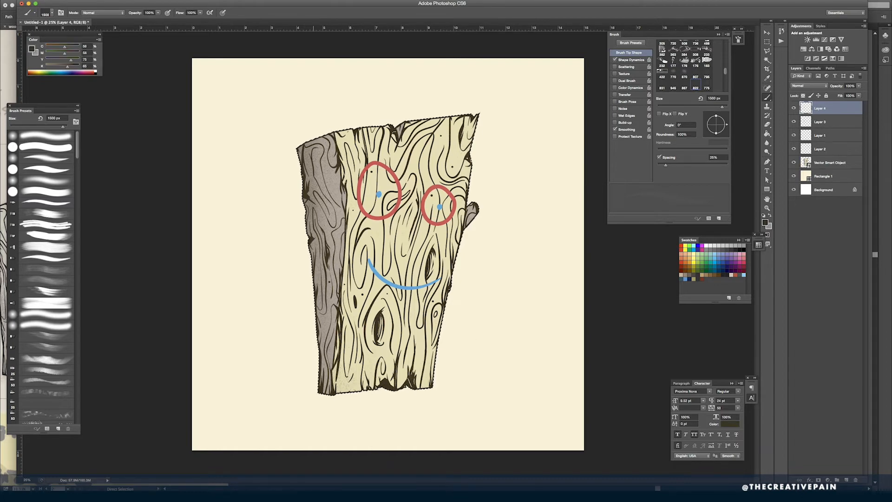
left_click(95, 72)
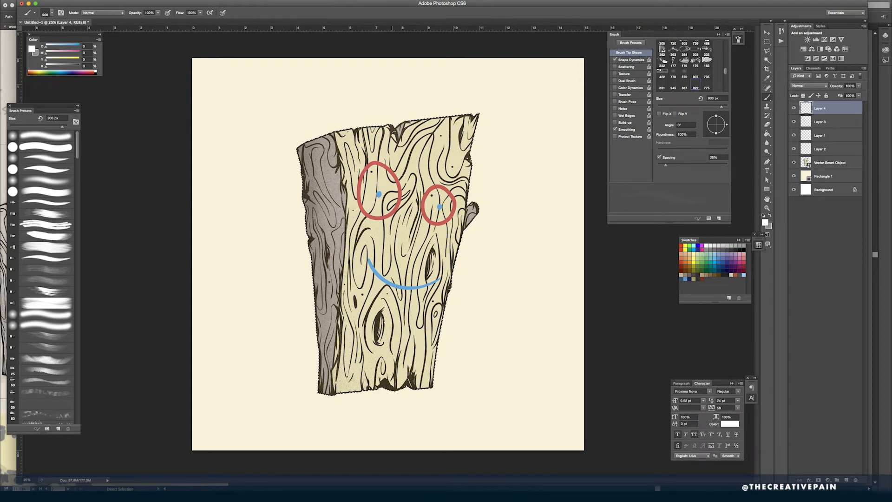
left_click(33, 71)
left_click(847, 481)
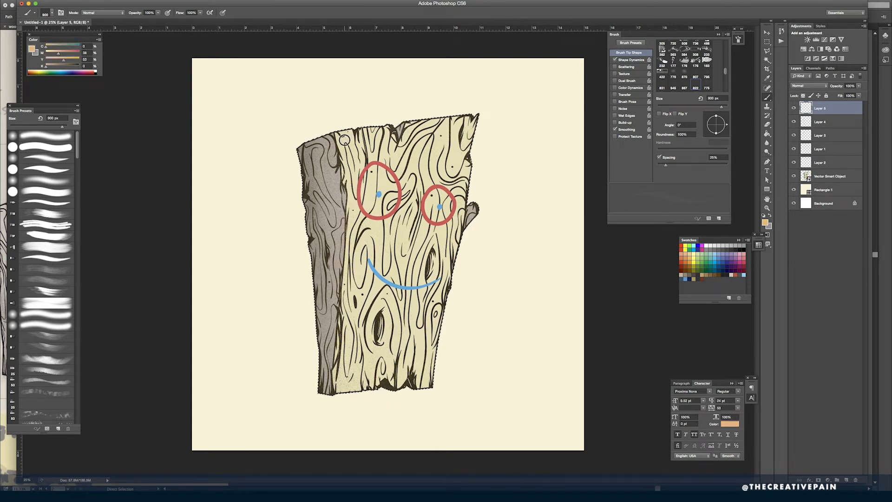
left_click(69, 52)
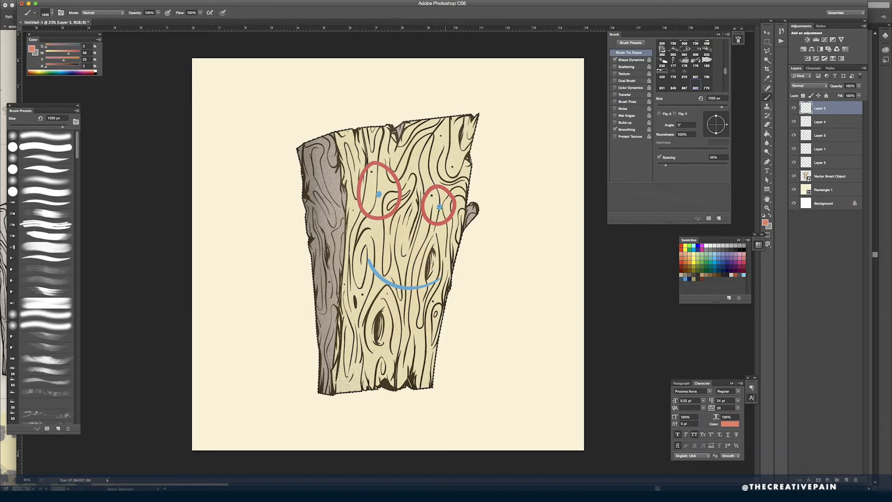
- Set up a 9 px hard round brush with 1% spacing and dark red paint on Layer 6 above the artwork
key("ctrl+plus")
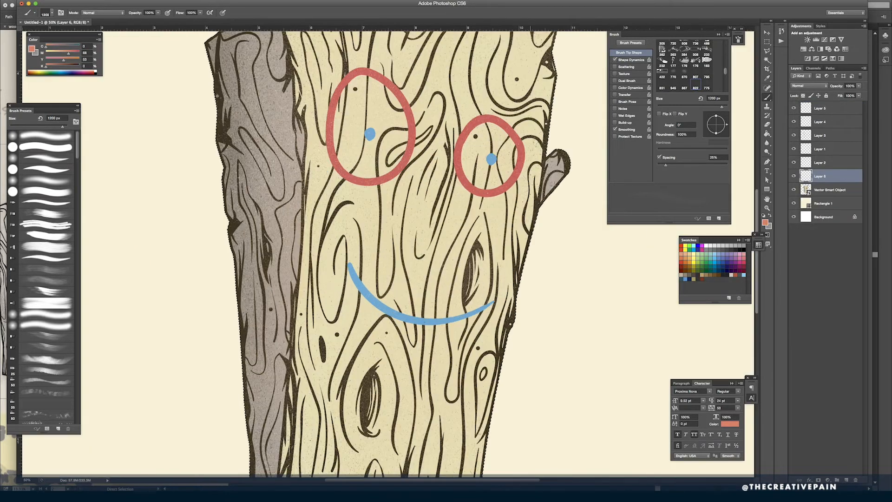
scroll(692, 65, "up", 5)
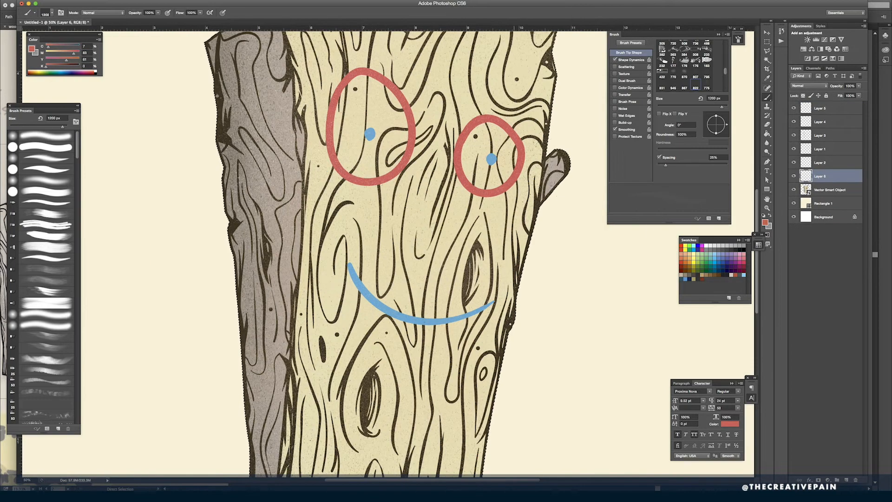
left_click(673, 43)
left_click_drag(666, 165, 657, 165)
key("bracketleft")
key("bracketleft")
key("bracketleft")
key("bracketleft")
key("bracketleft")
key("bracketleft")
key("bracketleft")
key("bracketleft")
key("bracketleft")
key("bracketleft")
key("bracketleft")
key("bracketleft")
key("bracketleft")
key("bracketleft")
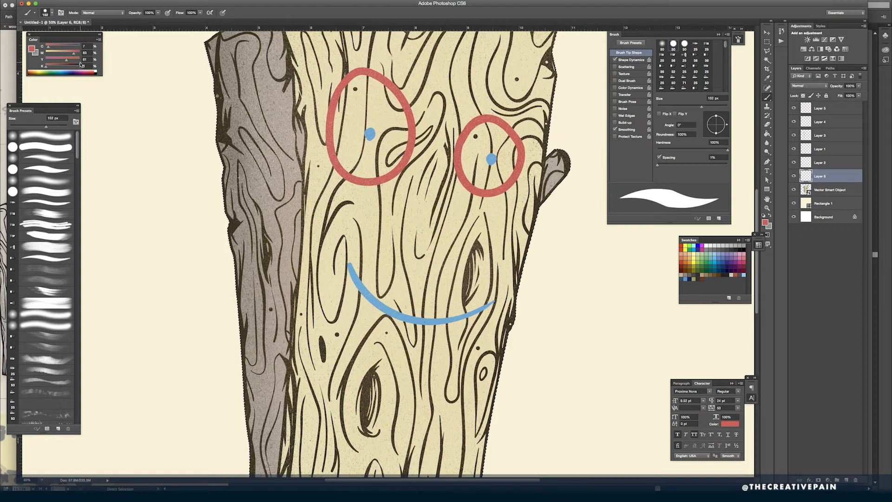
left_click(62, 66)
key("bracketleft")
key("bracketleft")
key("bracketleft")
key("bracketleft")
key("bracketleft")
key("bracketleft")
key("bracketleft")
key("bracketleft")
key("bracketleft")
key("bracketleft")
key("bracketleft")
key("bracketleft")
key("bracketleft")
key("bracketleft")
key("bracketleft")
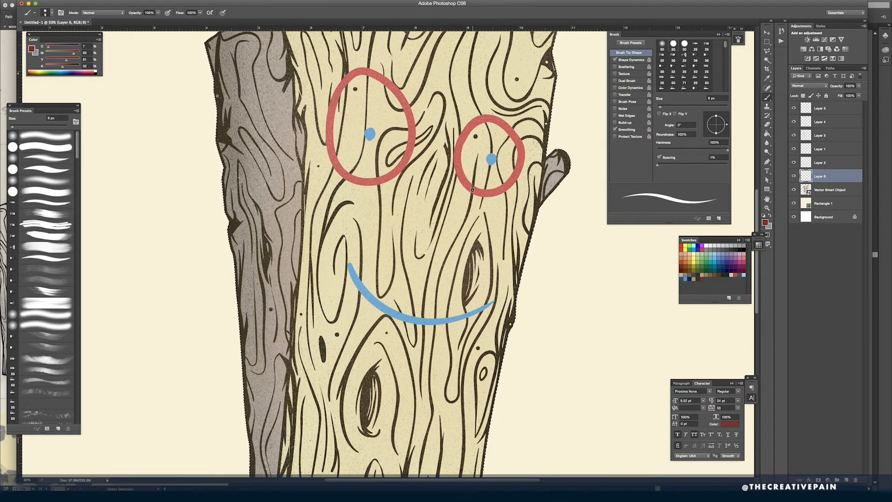
- Trace the covered grain lines across the two red circles in dark red, touching up with the eraser
key("ctrl+plus")
key("ctrl+plus")
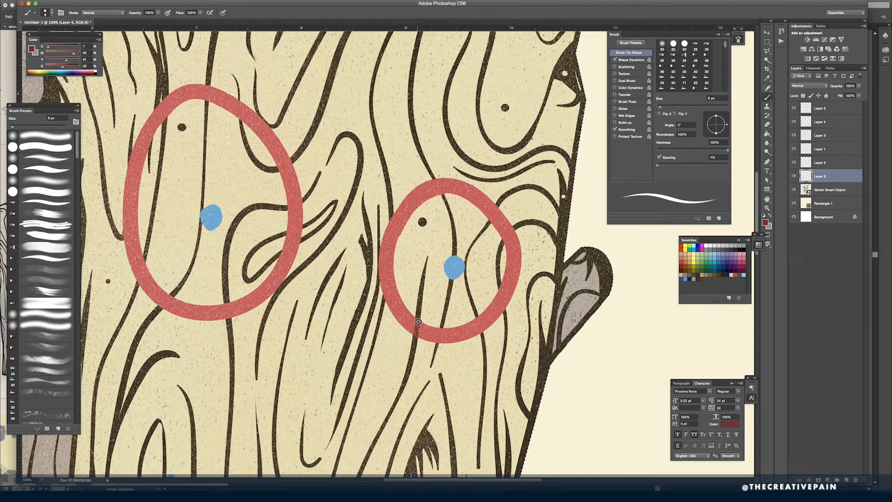
key("e")
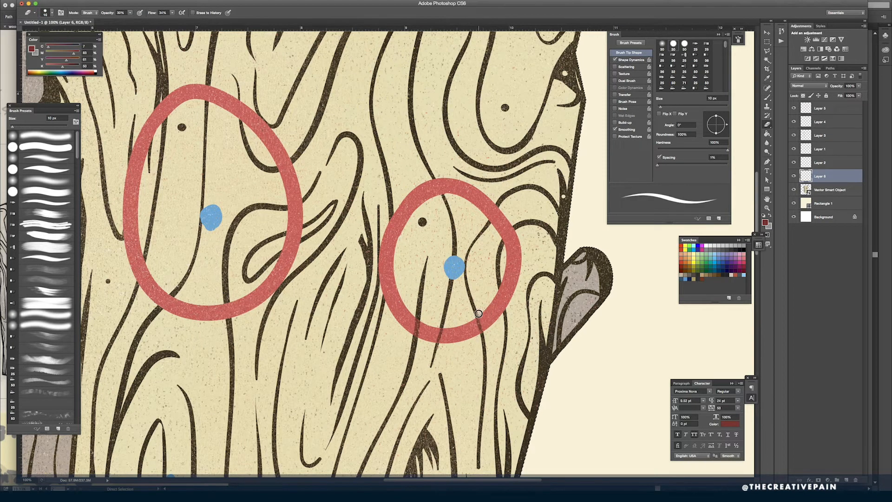
key("b")
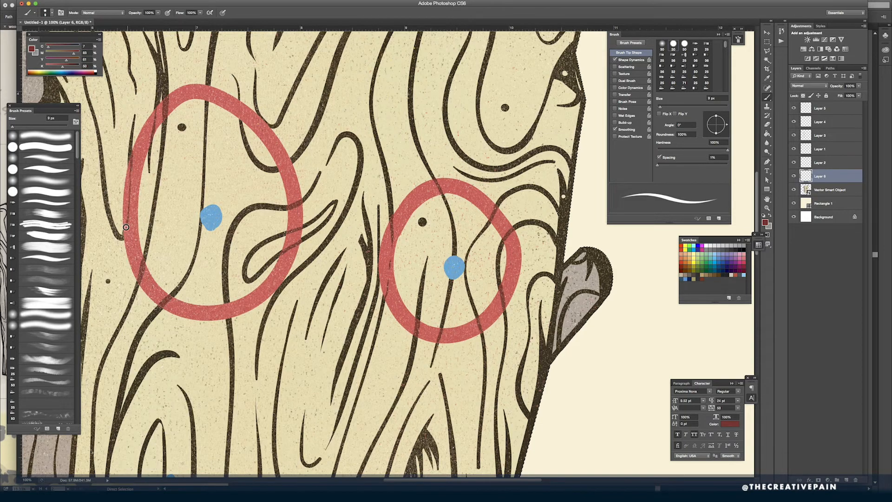
left_click_drag(238, 100, 267, 124)
key("super+minus")
key("super+minus")
left_click_drag(362, 418, 430, 341)
left_click(432, 346, "alt")
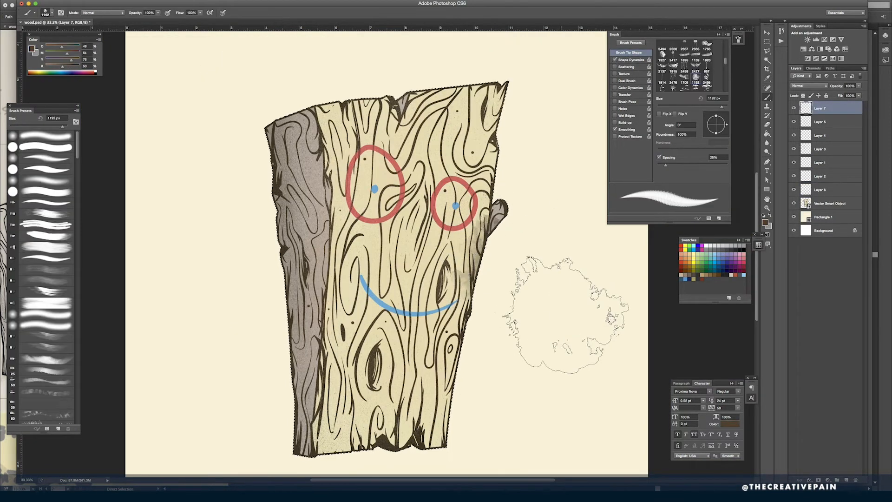
- Undo the last two watercolor stain strokes, lower the brush's opacity and flow, and reduce its size to 1000 px
key("super+alt+z")
key("super+alt+z")
left_click_drag(135, 13, 115, 13)
left_click_drag(180, 13, 160, 15)
key("bracketleft")
key("bracketleft")
- Paint faint brown watercolor stain shading along both long edges of the plank, reducing the brush size as needed
left_click_drag(275, 205, 279, 312)
mouse_move(495, 413)
left_mouse_down()
mouse_move(487, 351)
mouse_move(529, 135)
left_mouse_up()
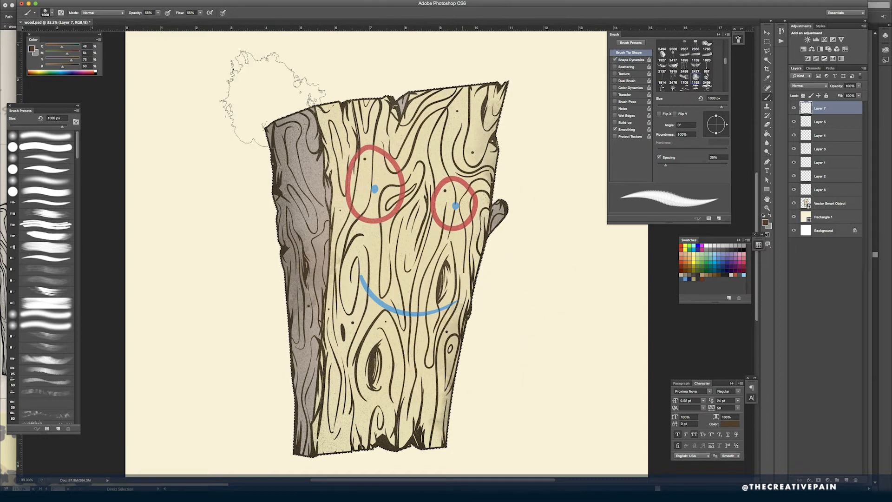
mouse_move(255, 441)
left_mouse_down()
mouse_move(283, 368)
mouse_move(329, 116)
left_mouse_up()
key("bracketleft")
key("bracketleft")
key("bracketleft")
key("bracketleft")
key("bracketleft")
key("bracketleft")
key("bracketleft")
key("bracketleft")
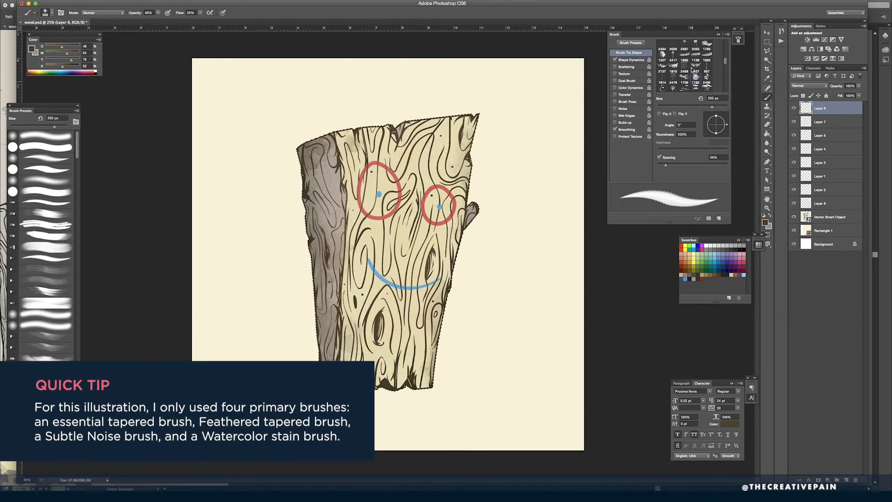
scroll(692, 72, "down", 4)
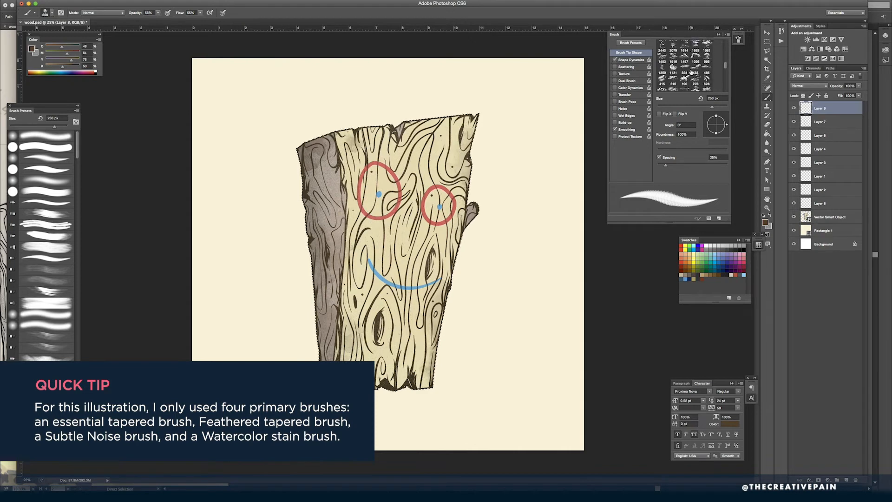
- Choose the noise brush tip at 1200 px and set the paint color to golden tan for Layer 8
scroll(692, 72, "down", 8)
left_click(694, 73)
key("bracketright")
key("bracketright")
key("bracketright")
key("bracketright")
left_click_drag(62, 67, 49, 66)
left_click_drag(67, 53, 55, 53)
left_click_drag(61, 46, 46, 46)
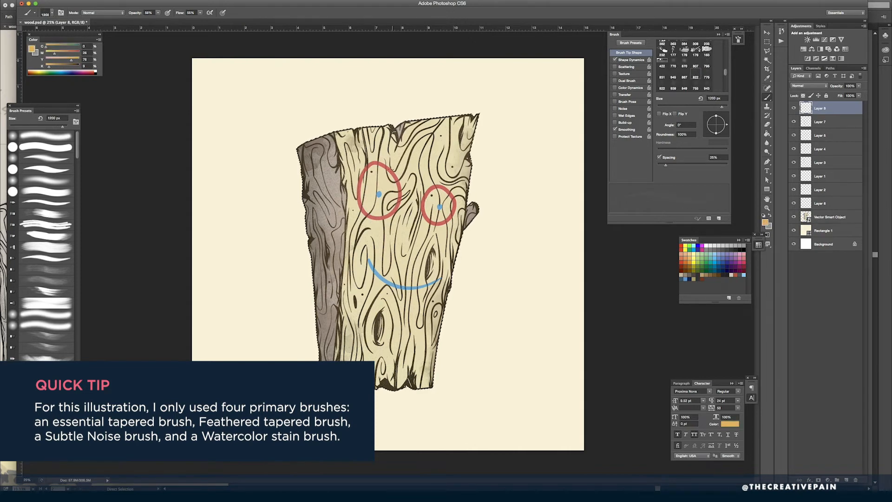
- Add a new layer, move it directly above the plank artwork and name it cracks
left_click(846, 480)
left_click_drag(821, 109, 821, 223)
double_click(820, 217)
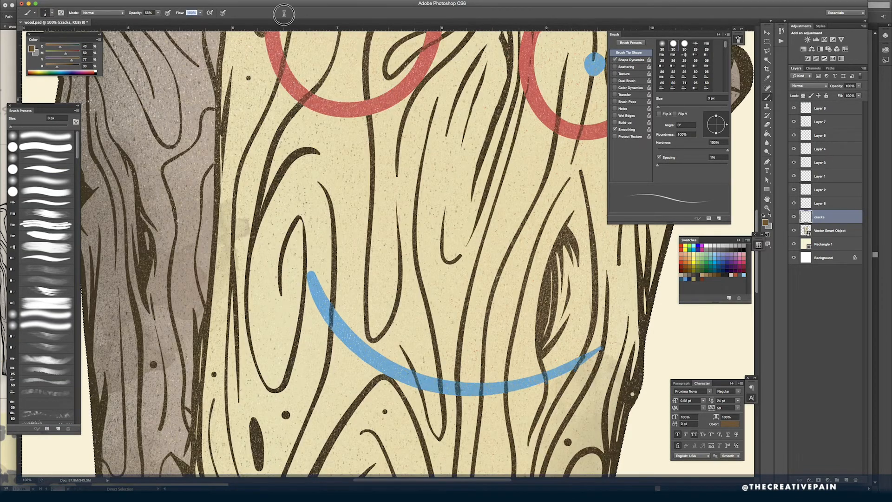
- Set the brush to full opacity and paint fine crack lines around the knot beside the smile's right end
key("0")
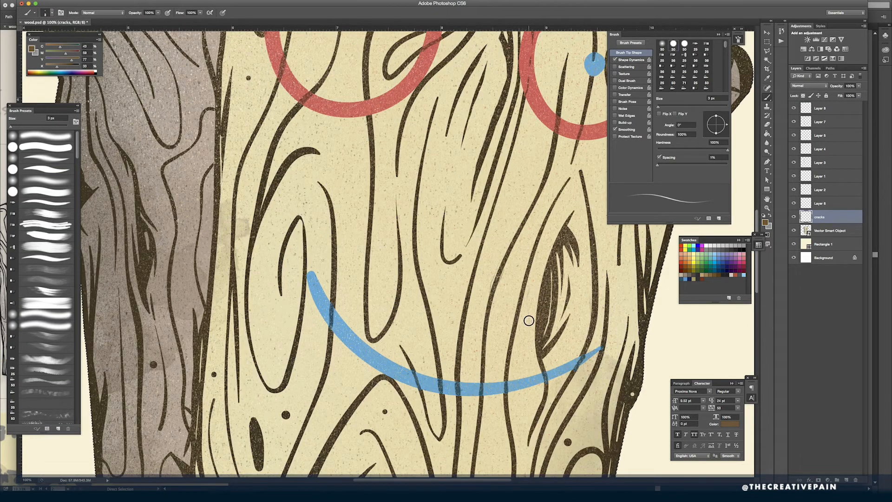
left_click_drag(561, 217, 545, 251)
left_click_drag(583, 225, 589, 258)
mouse_move(583, 341)
left_mouse_down()
mouse_move(552, 404)
mouse_move(547, 361)
left_mouse_up()
left_click_drag(590, 192, 591, 241)
left_click_drag(584, 284, 570, 332)
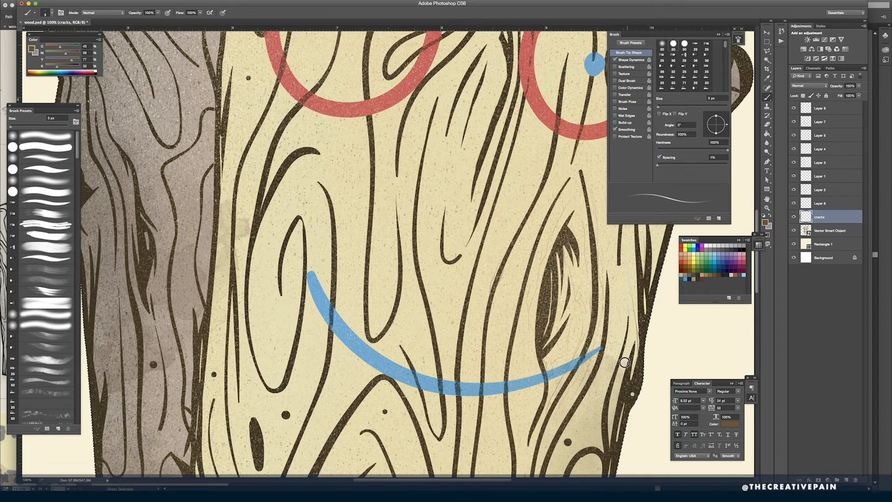
- Switch the paint color to a much darker tone and draw thin cracks below the smile's right end
left_click_drag(58, 67, 73, 67)
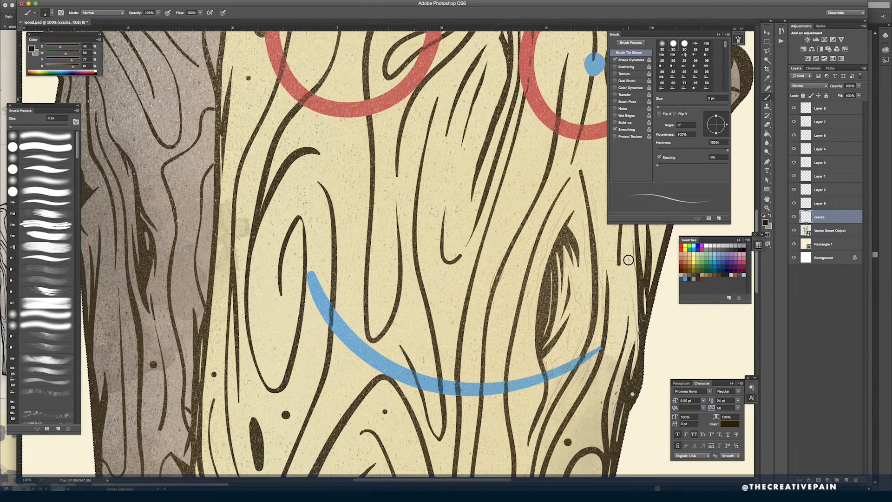
key("super+minus")
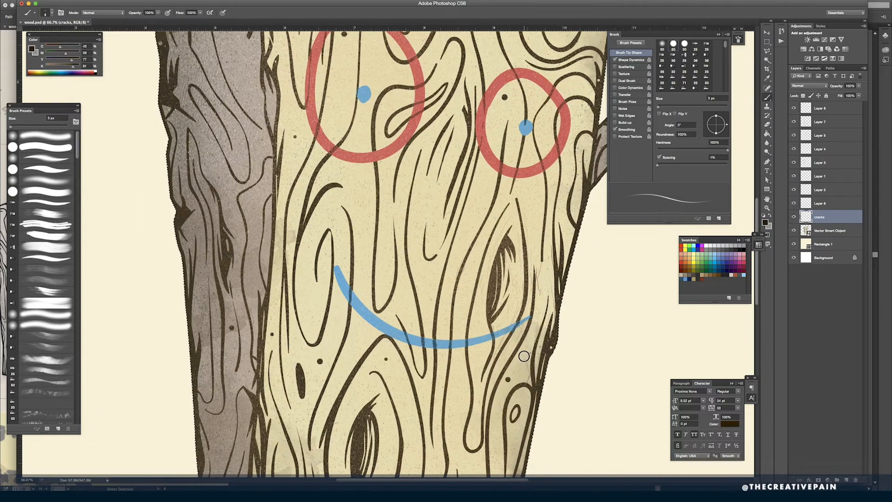
left_click_drag(527, 352, 528, 374)
left_click_drag(501, 345, 502, 367)
key("Tab")
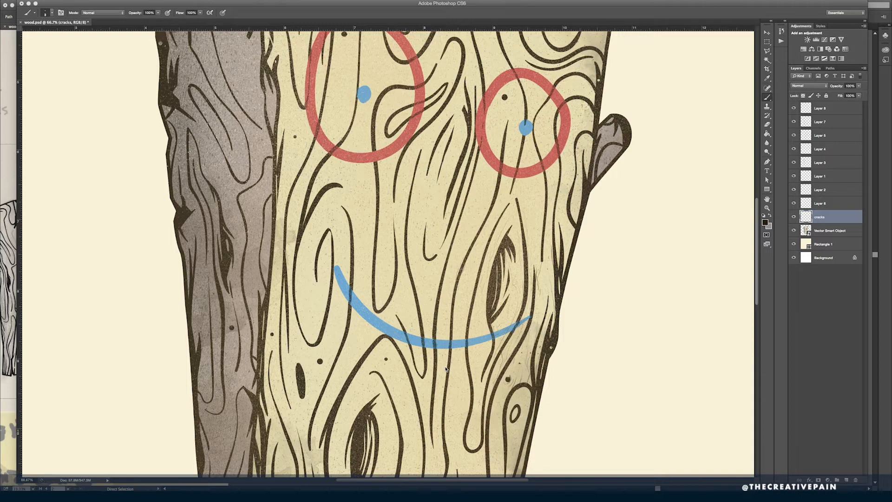
key("Tab")
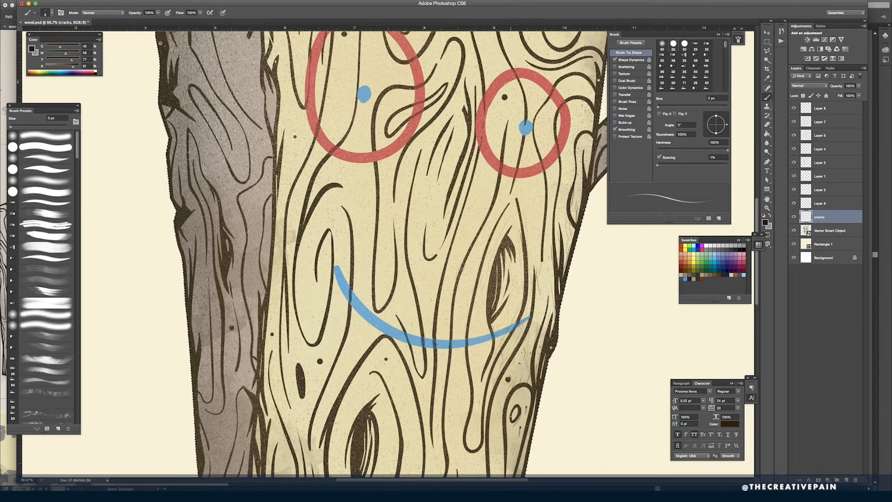
- Draw fine dark crack lines along the upper part of the plank's shaded side
scroll(544, 379, "down", 5)
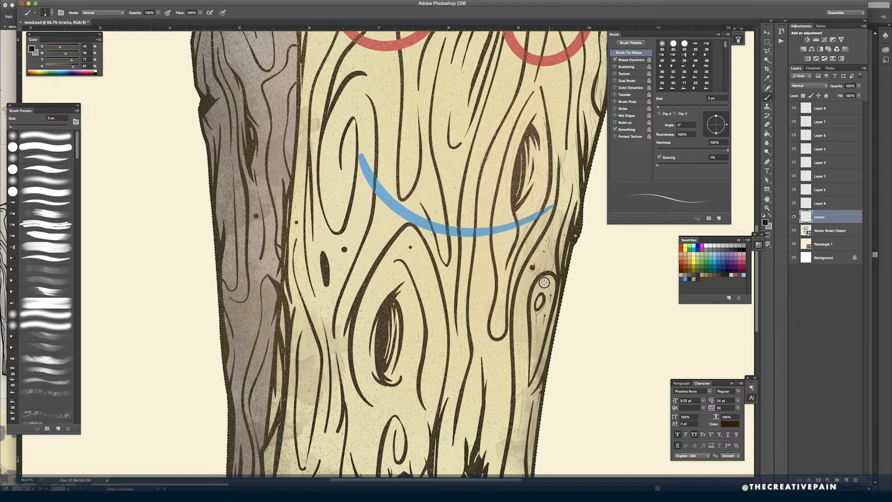
key("super+minus")
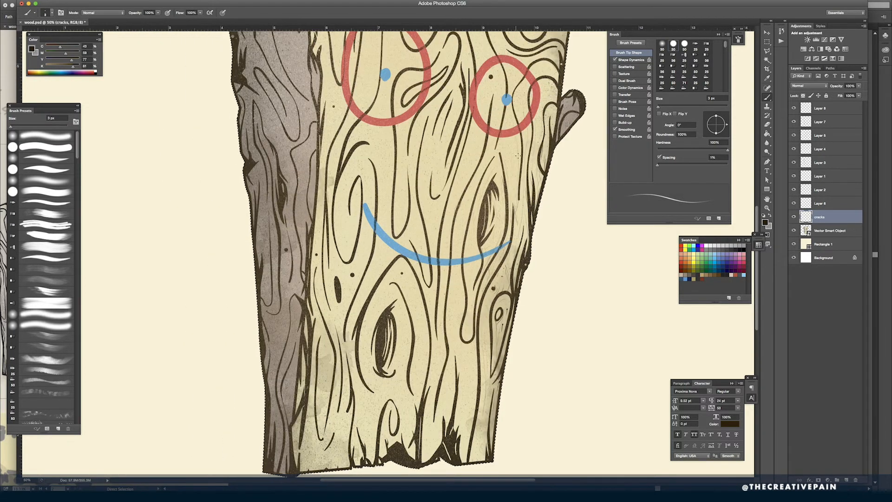
scroll(388, 251, "down", 2)
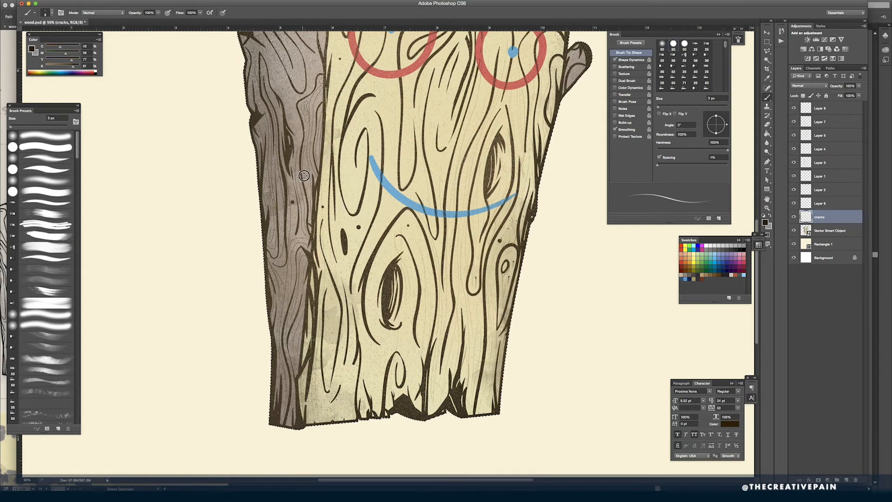
scroll(307, 103, "up", 5)
scroll(307, 103, "left", 3)
mouse_move(382, 122)
left_mouse_down()
mouse_move(387, 106)
mouse_move(388, 159)
mouse_move(395, 158)
left_mouse_up()
mouse_move(340, 75)
left_mouse_down()
mouse_move(365, 209)
mouse_move(395, 202)
mouse_move(386, 231)
mouse_move(354, 115)
left_mouse_up()
left_click_drag(355, 118, 367, 158)
left_click_drag(362, 42, 381, 89)
- Add short thin cracks across the front face near its bottom edge, upper corners and lower right edge
key("super+minus")
left_click_drag(398, 371, 399, 426)
left_click_drag(501, 411, 505, 446)
left_click_drag(540, 91, 539, 117)
left_click_drag(524, 91, 513, 125)
left_click_drag(552, 153, 558, 164)
left_click_drag(527, 96, 517, 135)
left_click_drag(526, 348, 522, 374)
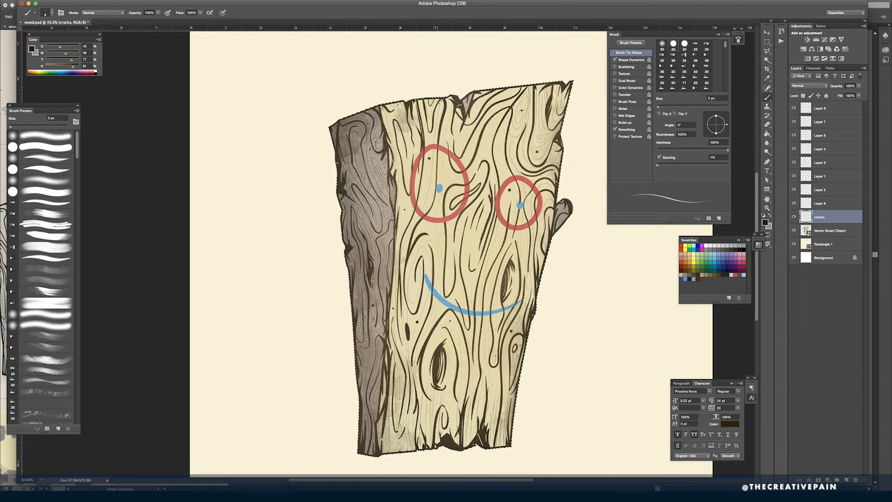
left_click_drag(421, 100, 424, 120)
left_click_drag(427, 130, 427, 146)
left_click_drag(528, 337, 520, 383)
- Enlarge the brush to 30 px and paint an upward crack stroke at the front face's bottom left corner
key("bracketright")
key("bracketright")
key("bracketright")
key("bracketright")
key("bracketright")
key("bracketright")
key("bracketright")
key("bracketright")
left_click_drag(395, 453, 393, 431)
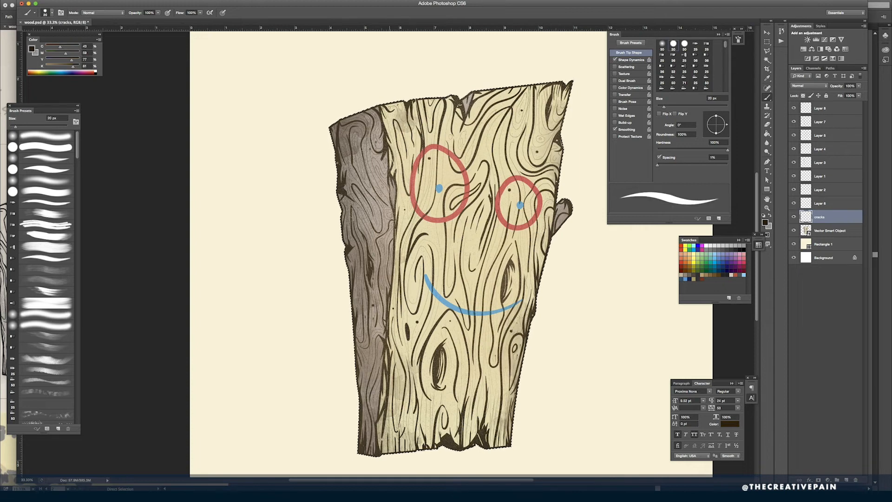
- Add a layer above the Vector Smart Object and paint a golden yellow glow across the face with a large soft round brush
left_click(830, 231)
left_click(846, 480)
left_click(690, 259)
left_click(662, 44)
key("bracketright")
key("bracketright")
key("bracketright")
key("bracketright")
key("bracketright")
key("bracketright")
key("bracketright")
key("bracketright")
key("bracketright")
key("bracketright")
key("bracketright")
key("bracketright")
key("bracketright")
key("bracketright")
key("bracketright")
key("bracketright")
mouse_move(518, 227)
left_mouse_down()
mouse_move(484, 145)
mouse_move(465, 139)
left_mouse_up()
- Lower the glow layer's opacity and move Layer 2 directly beneath the cracks layer
left_click_drag(837, 86, 817, 86)
left_click(795, 191)
mouse_move(825, 232)
left_mouse_down()
mouse_move(826, 211)
mouse_move(825, 237)
left_mouse_up()
left_click(794, 190)
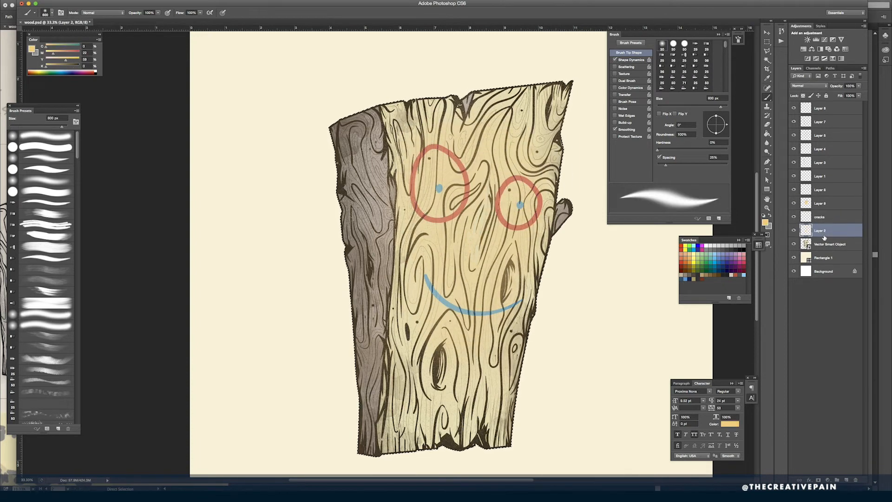
- Select the golden glow layer, reduce its opacity slightly, and choose the Eraser with a larger tip
left_click(819, 203)
left_click_drag(840, 86, 832, 86)
key("e")
key("bracketright")
key("bracketright")
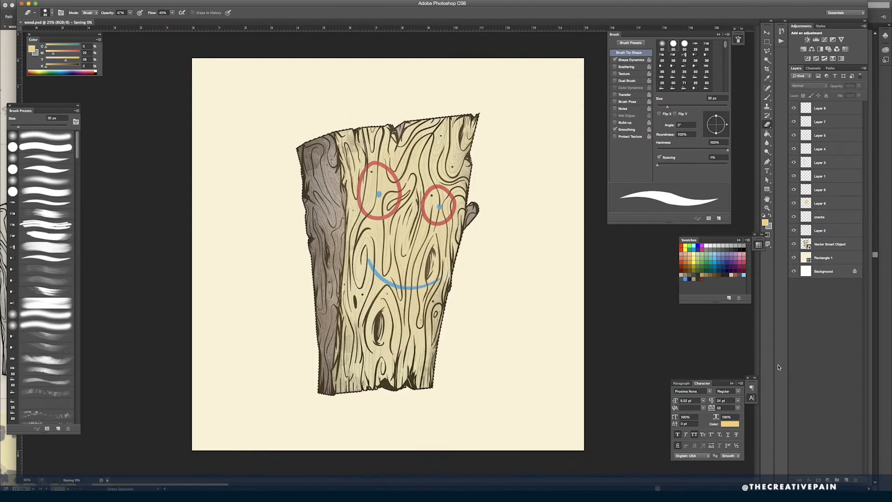
- Shift the paint color to soft orange and brush textured stains along the plank's right edge on the topmost layer
left_click_drag(53, 54, 65, 53)
key("b")
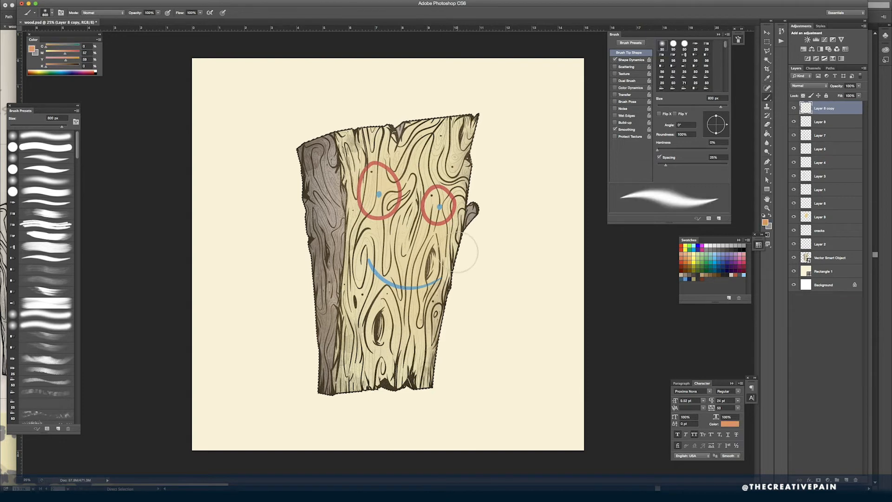
left_click_drag(725, 46, 725, 73)
left_click(695, 61)
left_click_drag(476, 183, 465, 233)
left_click_drag(448, 284, 440, 322)
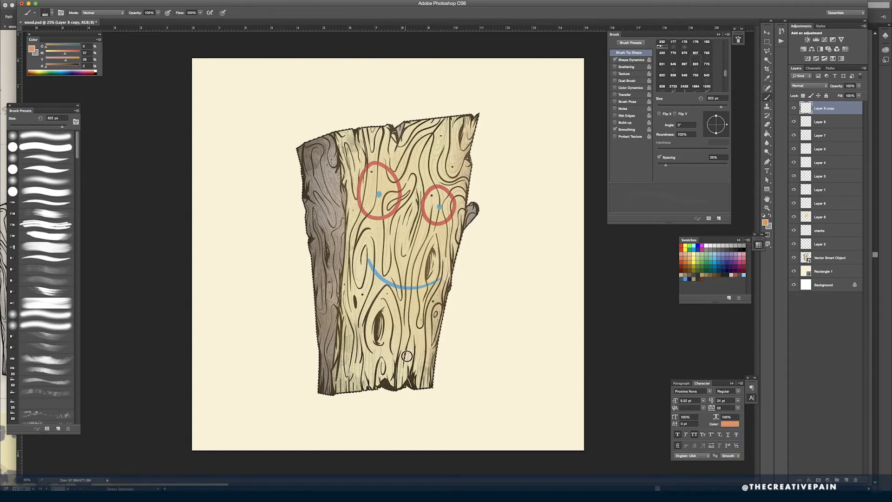
- Change the paint color to white, enlarge the textured brush, return to the Eraser and save the document
left_click_drag(46, 47, 68, 47)
mouse_move(45, 67)
left_mouse_down()
mouse_move(62, 60)
mouse_move(45, 60)
left_mouse_up()
left_click(95, 71)
key("bracketright")
key("bracketright")
key("bracketright")
key("bracketright")
key("bracketright")
key("bracketright")
key("bracketright")
key("bracketright")
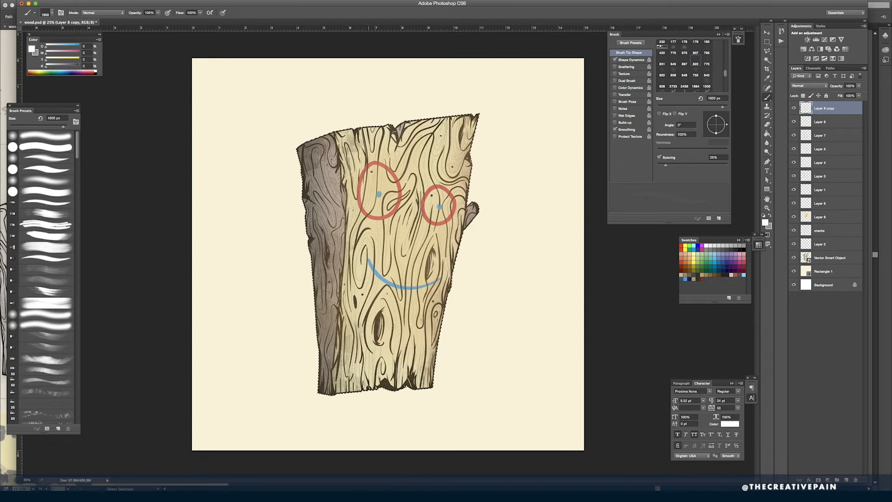
key("e")
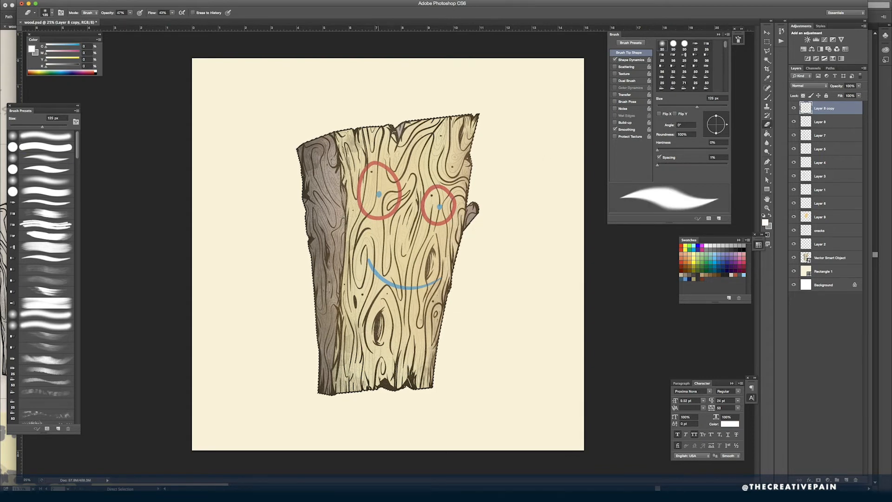
key("super+s")
- Add a Curves adjustment limited to the plank and set highlight and shadow points on its red channel
left_click(824, 40)
left_click(609, 276)
left_click(609, 283)
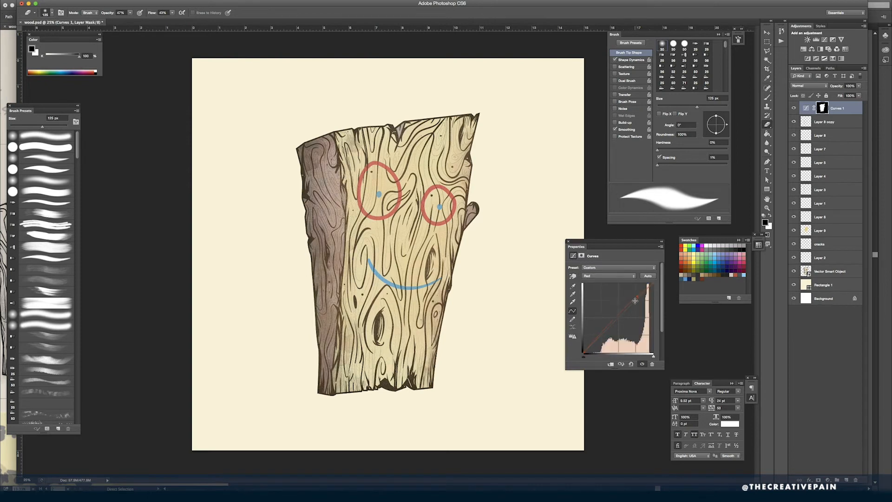
left_click(635, 302)
left_click(594, 343)
- Adjust the highlight and shadow points on the green channel of the Curves adjustment
left_click(608, 276)
left_click(609, 282)
left_click_drag(636, 301, 639, 303)
left_click_drag(594, 343, 596, 341)
left_click_drag(639, 303, 636, 301)
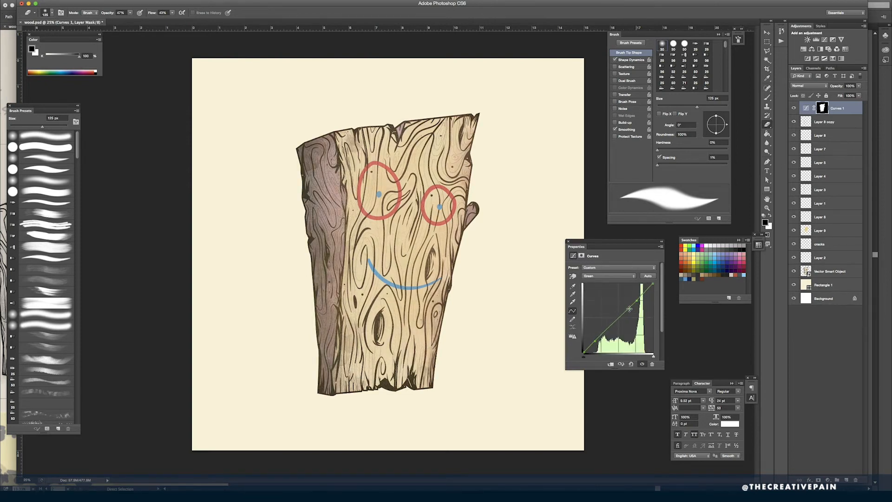
- Lower the highlights slightly on the blue channel of the Curves adjustment
left_click(609, 276)
left_click(609, 282)
left_click(636, 302)
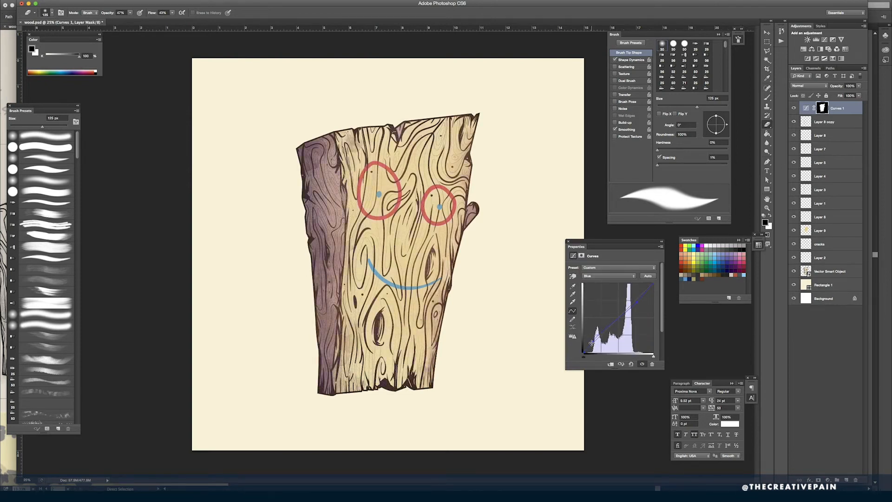
- Raise the highlights and deepen the shadows on the combined RGB curve, deselect the layer and save the document
left_click(609, 276)
left_click(609, 258)
left_click_drag(639, 298, 637, 296)
left_click_drag(596, 341, 598, 343)
left_click(825, 332)
key("super+s")
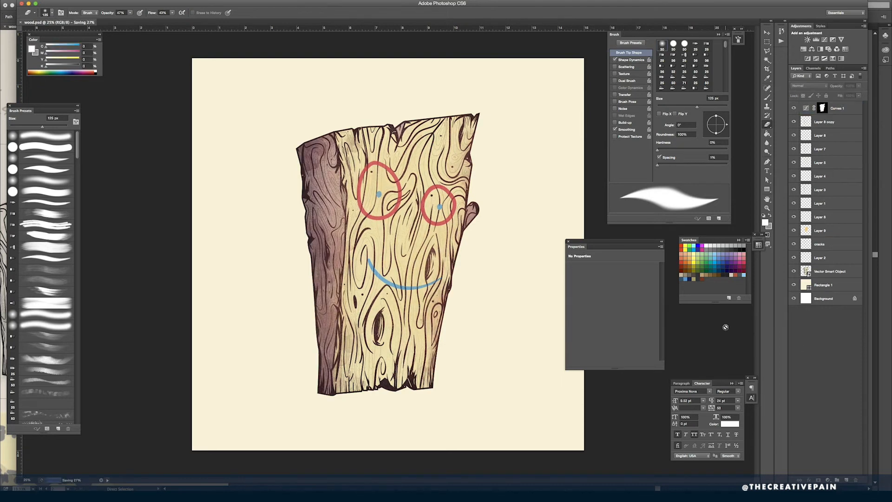
- Duplicate the Vector Smart Object layer and place the copy beneath the original
right_click(823, 273)
left_click(816, 283)
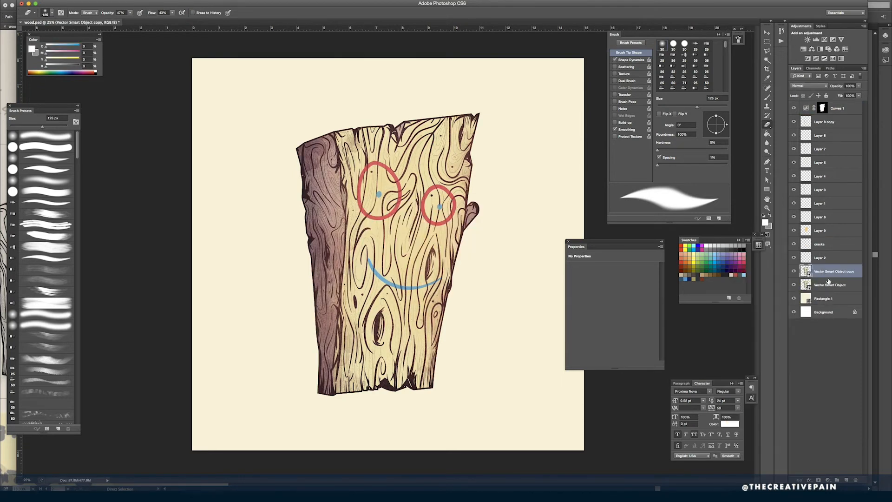
key("v")
- Distort the plank copy by slanting its top to the left and squashing it to about half its height
left_click(84, 1)
mouse_move(67, 1)
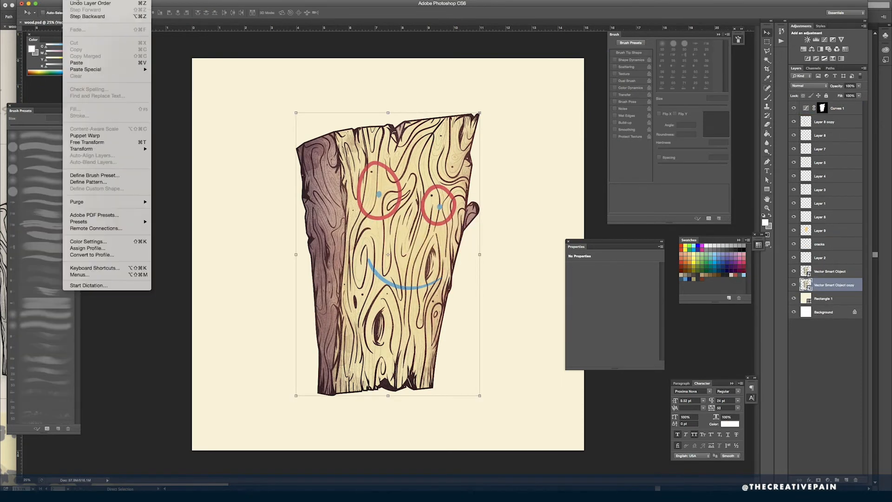
mouse_move(81, 148)
left_click(162, 174)
left_click_drag(389, 113, 314, 151)
left_click_drag(221, 112, 143, 112)
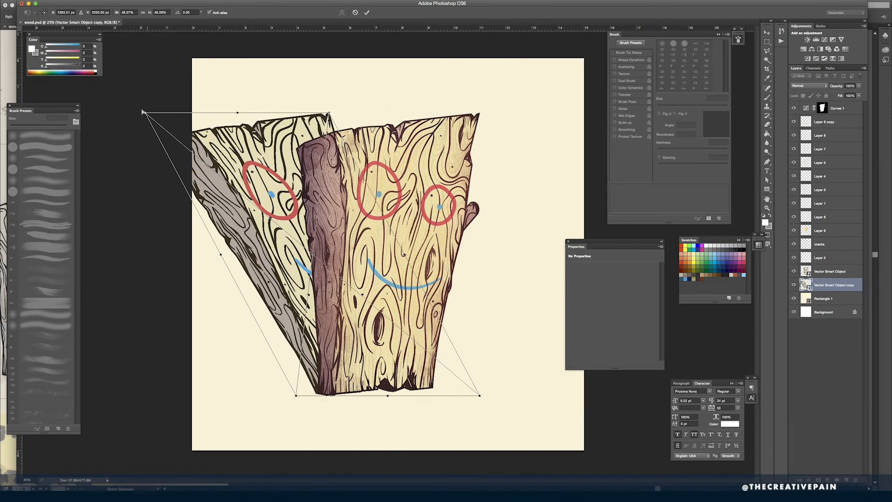
left_click_drag(298, 112, 312, 178)
key("super+z")
left_click_drag(238, 112, 240, 253)
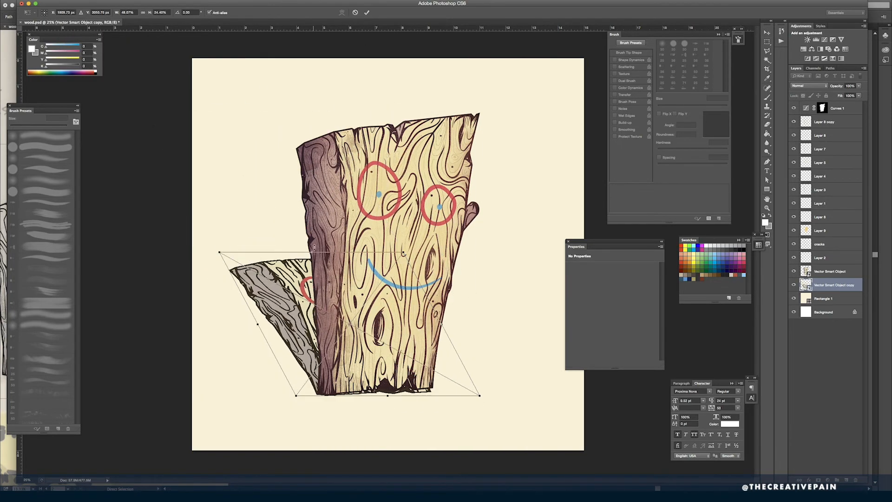
key("Return")
- Reduce the plank copy's height further and slant its top more to the left
left_click(67, 1)
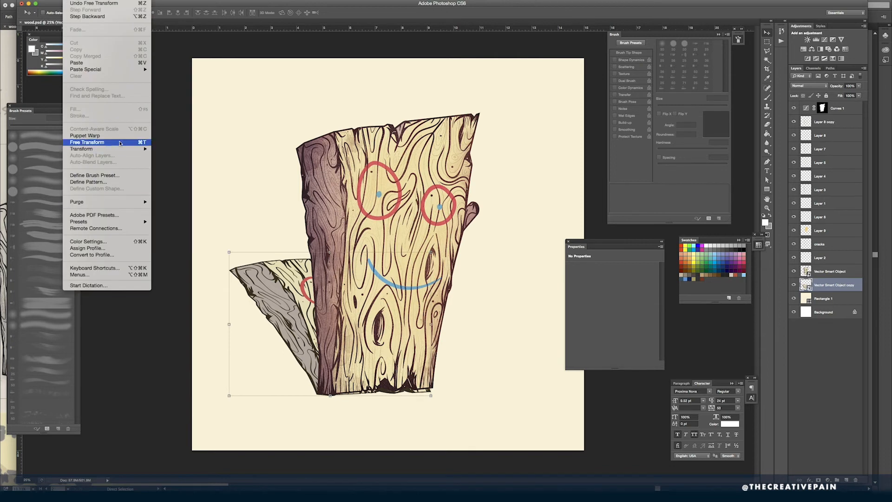
left_click(86, 142)
mouse_move(236, 274)
left_mouse_down()
mouse_move(241, 301)
mouse_move(238, 284)
left_mouse_up()
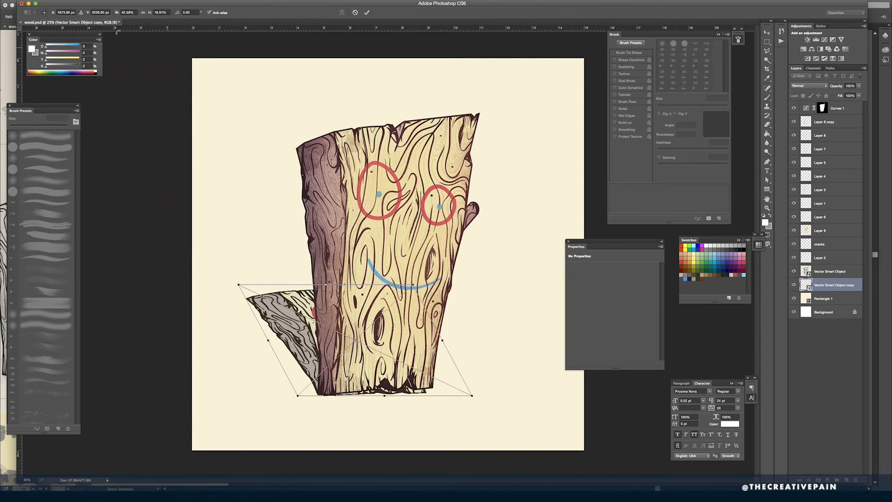
key("Return")
left_click(67, 0)
mouse_move(133, 150)
left_click(168, 176)
left_click_drag(326, 284, 249, 295)
key("Return")
- Rotate, stretch and reposition the slanted copy so it extends left from the plank's base
key("super+t")
left_click_drag(409, 338, 407, 332)
left_click_drag(332, 284, 298, 310)
left_click_drag(188, 318, 177, 319)
left_click_drag(301, 339, 313, 341)
left_click_drag(431, 387, 434, 362)
left_click_drag(304, 335, 293, 309)
key("Return")
- Apply a tan Color Overlay based on the background color to the plank copy and lower the layer's opacity to 51%
left_click(809, 480)
left_click(824, 461)
left_click(803, 222)
left_click(525, 307)
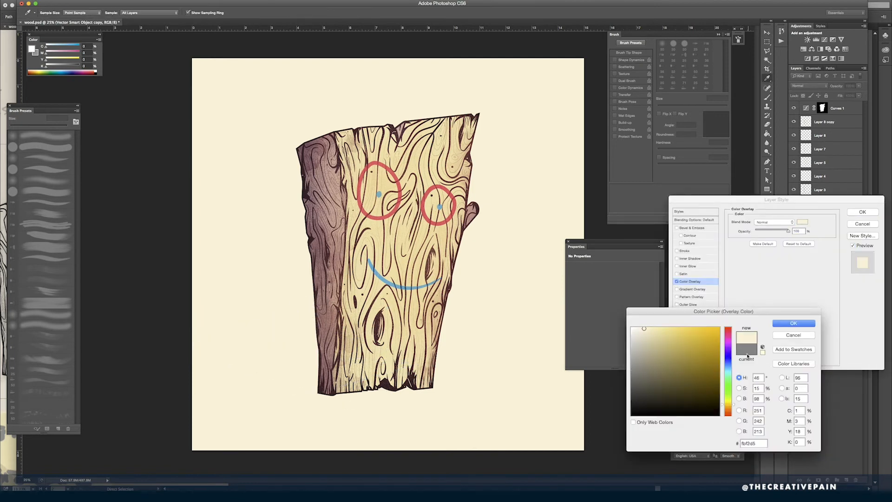
left_click(642, 337)
left_click(728, 408)
left_click(655, 336)
left_click(794, 324)
left_click(863, 212)
left_click_drag(838, 86, 825, 86)
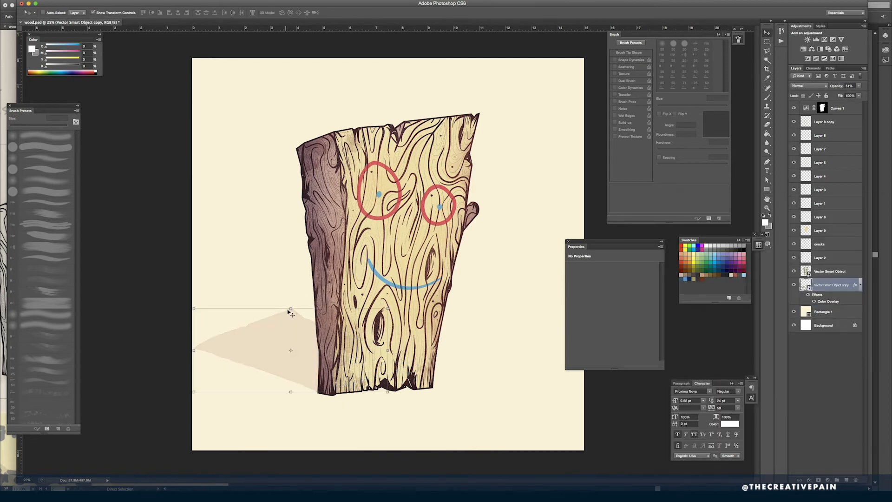
- Skew the shadow further left, rotate it flatter and position it against the plank's base
left_click(69, 0)
mouse_move(156, 148)
left_click(182, 176)
left_click_drag(296, 309, 213, 310)
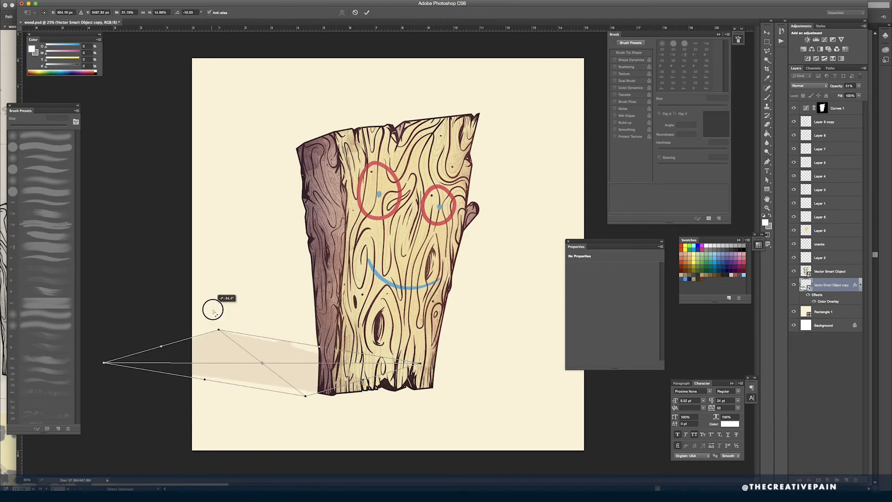
left_click_drag(260, 350, 308, 353)
left_click_drag(414, 330, 415, 340)
left_click_drag(293, 354, 288, 352)
key("Return")
- Rasterize the shadow layer and choose a hard round brush with a light tan paint color
key("b")
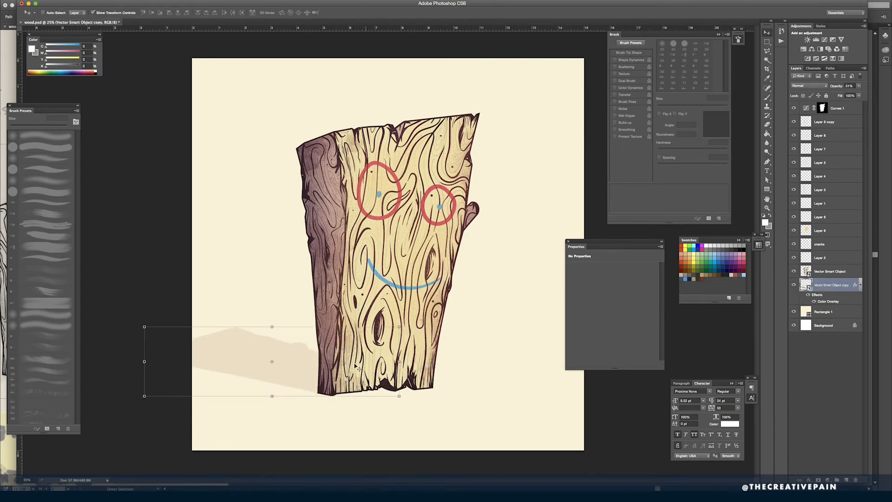
left_click(310, 376)
key("Return")
left_click(46, 169)
left_click(305, 380, "alt")
- Reduce the brush to 70 px and paint the shadow's lower edge out to the plank's bottom left corner
key("[")
key("[")
key("[")
key("[")
key("[")
key("[")
key("[")
key("[")
key("[")
key("[")
key("[")
key("[")
key("[")
key("[")
key("[")
key("[")
key("[")
key("[")
left_click_drag(326, 393, 196, 381)
mouse_move(314, 390)
left_mouse_down()
mouse_move(261, 378)
mouse_move(156, 397)
left_mouse_up()
mouse_move(156, 396)
left_mouse_down()
mouse_move(287, 391)
mouse_move(238, 384)
mouse_move(299, 395)
left_mouse_up()
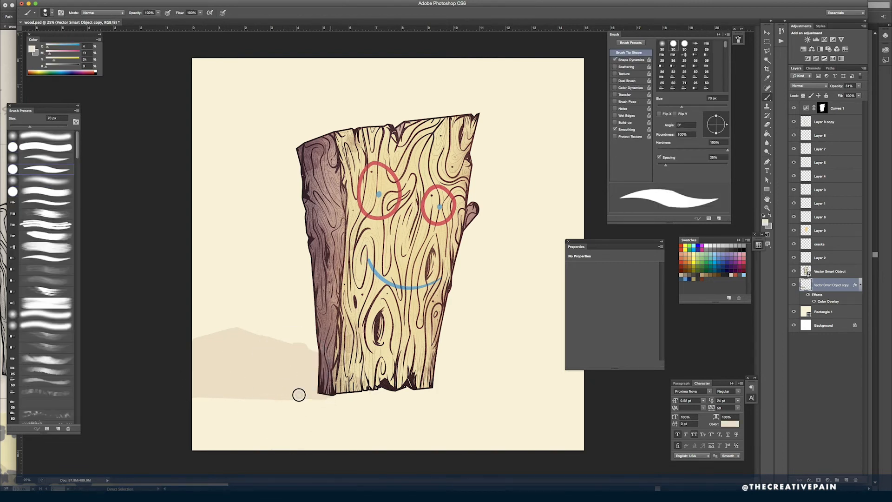
- Select the shadow's upper edge with the Polygonal Lasso, rotate it to slope up toward the plank, reposition it and deselect
key("e")
key("w")
key("l")
left_click(223, 316)
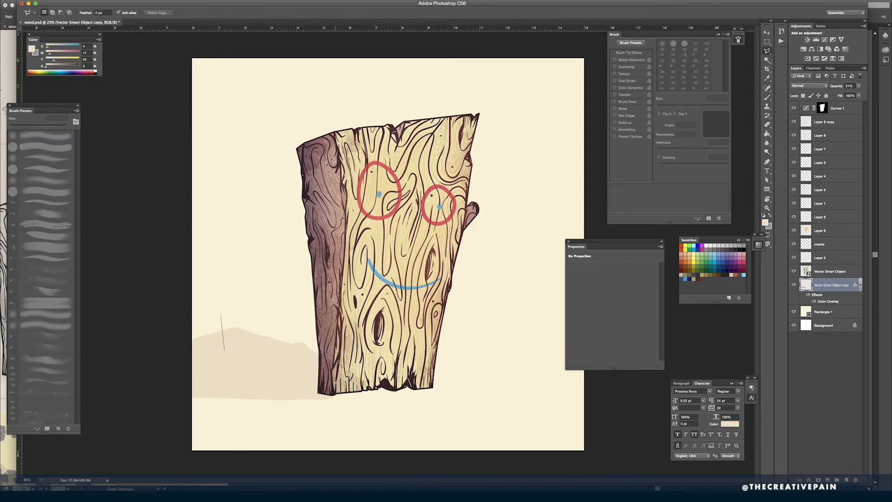
left_click(223, 352)
left_click(334, 372)
left_click(333, 341)
left_click(224, 317)
key("super+t")
left_click_drag(330, 384, 338, 370)
left_click_drag(303, 338, 296, 340)
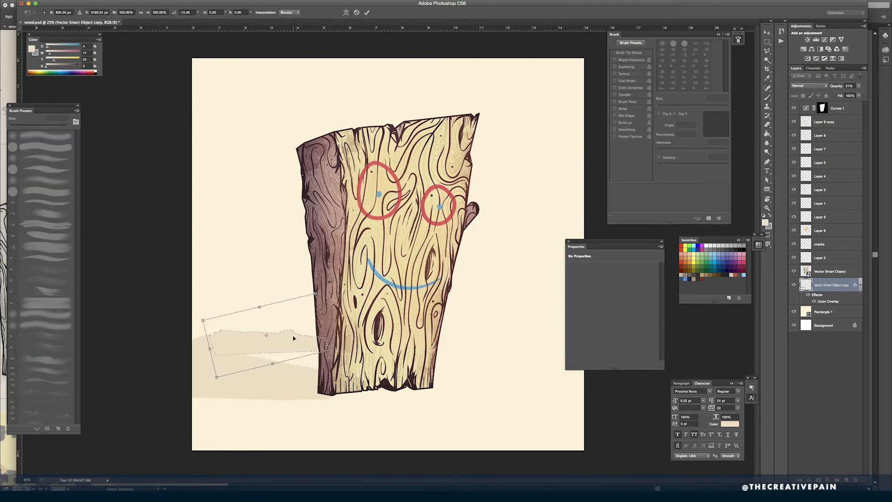
key("Return")
key("super+d")
- Paint in the gaps inside the shadow, then rotate it slightly clockwise and narrow it from the end farthest from the plank
key("b")
left_click_drag(233, 349, 329, 372)
key("super+t")
left_click_drag(409, 324, 409, 327)
left_click_drag(304, 355, 305, 351)
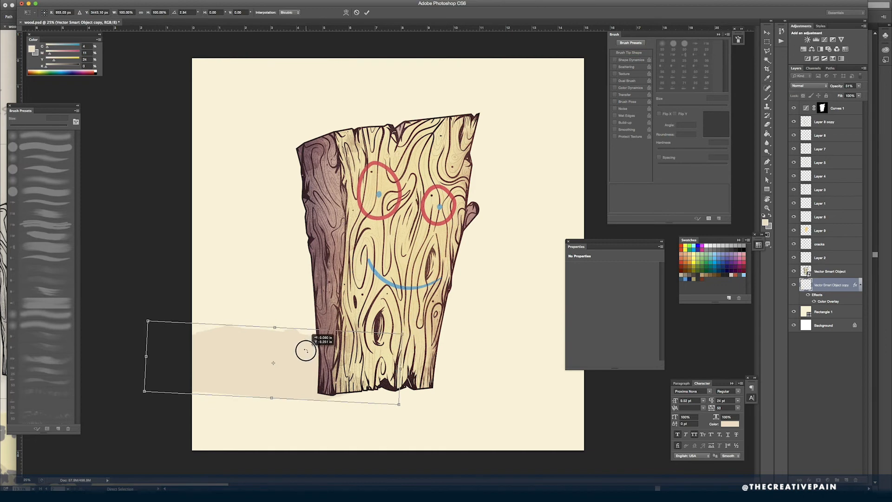
left_click_drag(286, 320, 273, 340)
left_click_drag(145, 357, 205, 362)
key("Return")
- Brush over the shadow's ragged far end to give it a solid, rounded edge
left_click_drag(298, 360, 293, 356)
key("b")
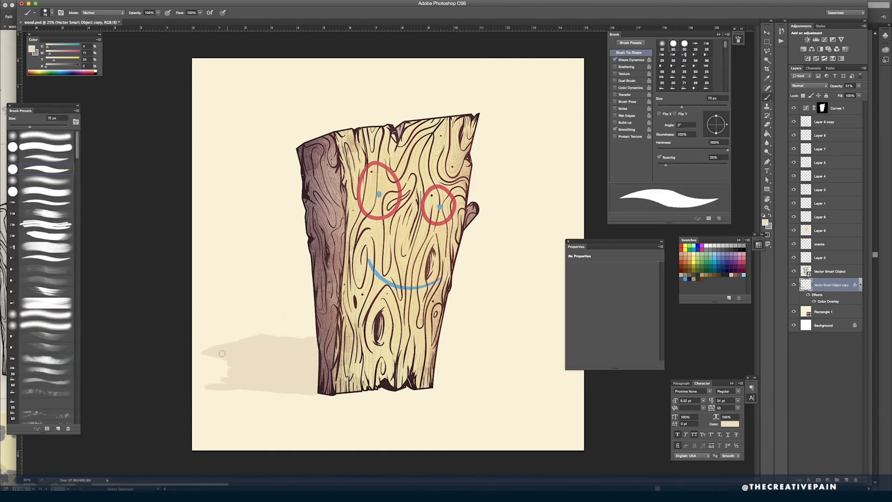
mouse_move(204, 355)
left_mouse_down()
mouse_move(209, 383)
mouse_move(224, 368)
left_mouse_up()
- Apply a Gaussian Blur with a 23.3 pixel radius to the shadow
key("v")
left_click(164, 1)
mouse_move(183, 82)
left_click(277, 133)
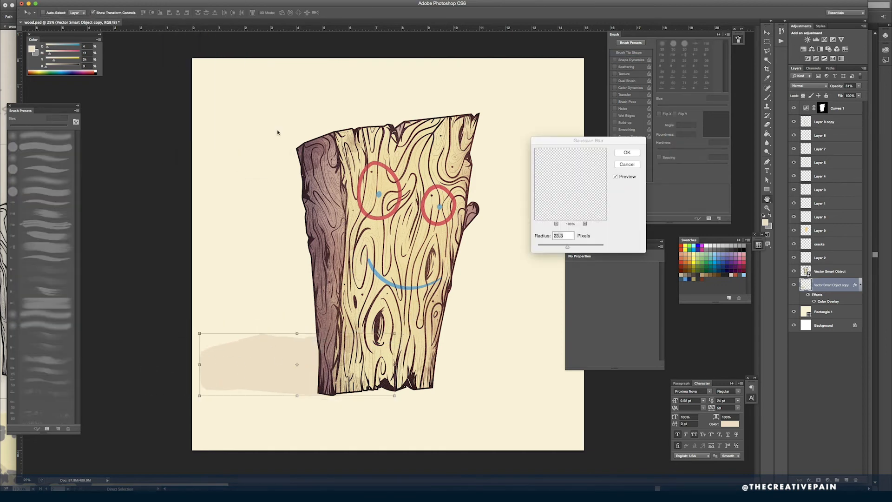
key("Return")
- Lower the shadow layer's opacity and move the shadow slightly right, further behind the plank
left_click_drag(839, 87, 840, 87)
left_click_drag(309, 348, 326, 350)
left_click(803, 386)
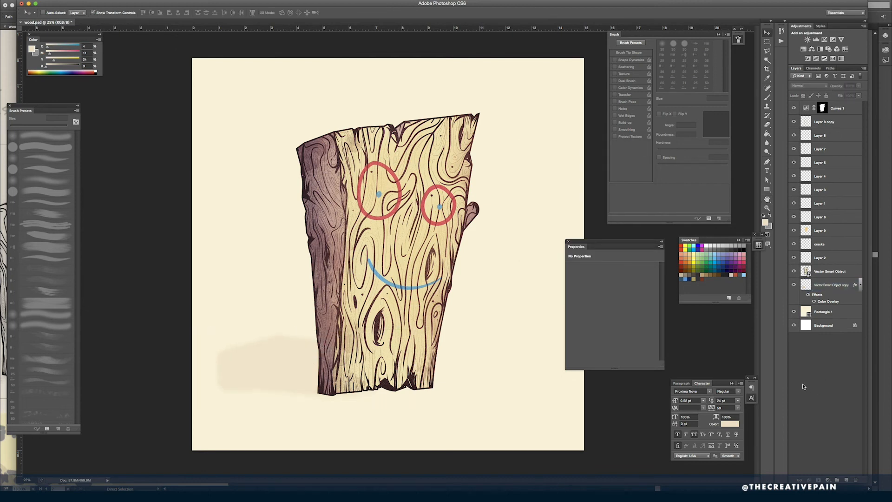
- Add a second Curves adjustment above Curves 1, bend its RGB curve at a highlight and a shadow point, and save
left_click(808, 109)
left_click(825, 40)
left_click(642, 296)
left_click_drag(599, 339, 599, 341)
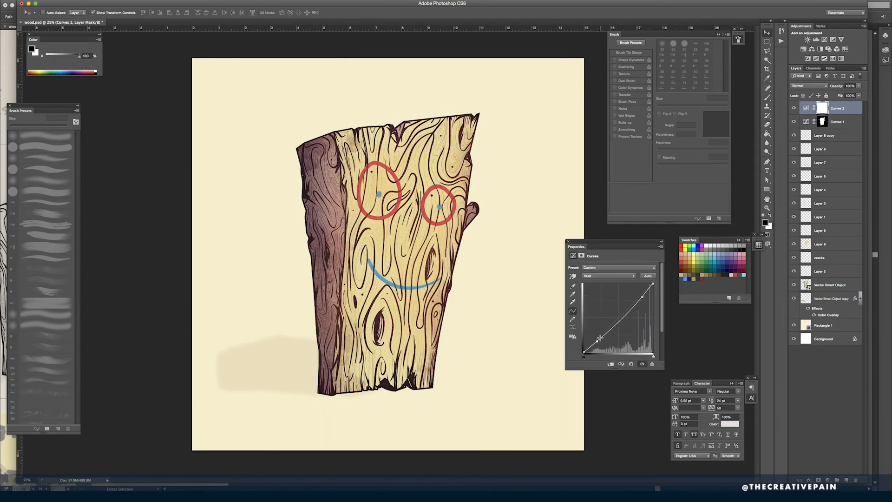
left_click(568, 242)
key("super+s")
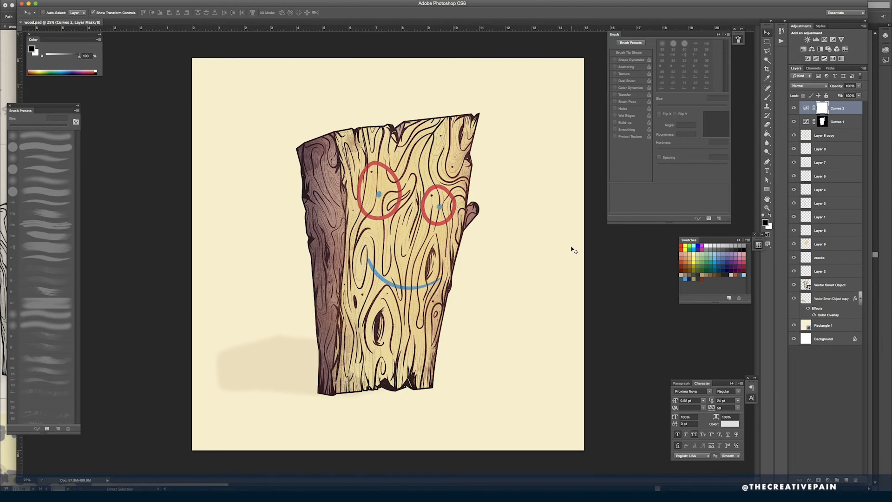
- Add a layer mask to the shadow and fade out its upper part with a large soft black brush
left_click(825, 299)
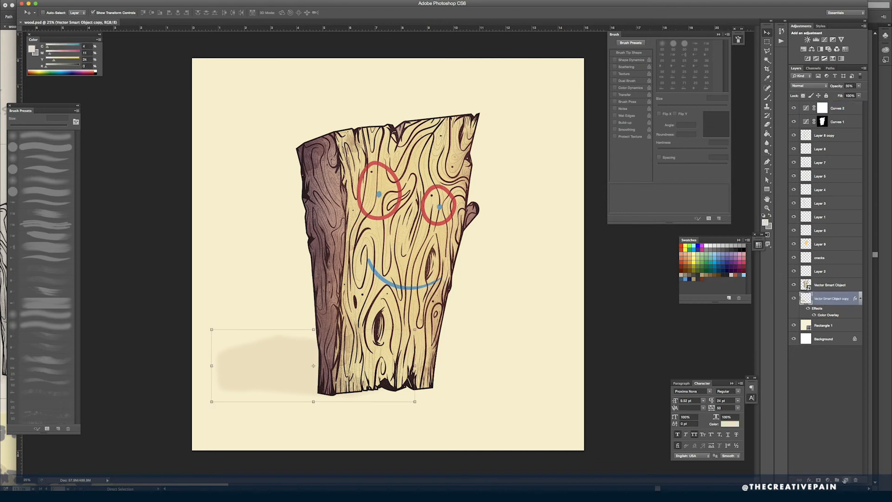
left_click(818, 480)
key("b")
left_click(54, 157)
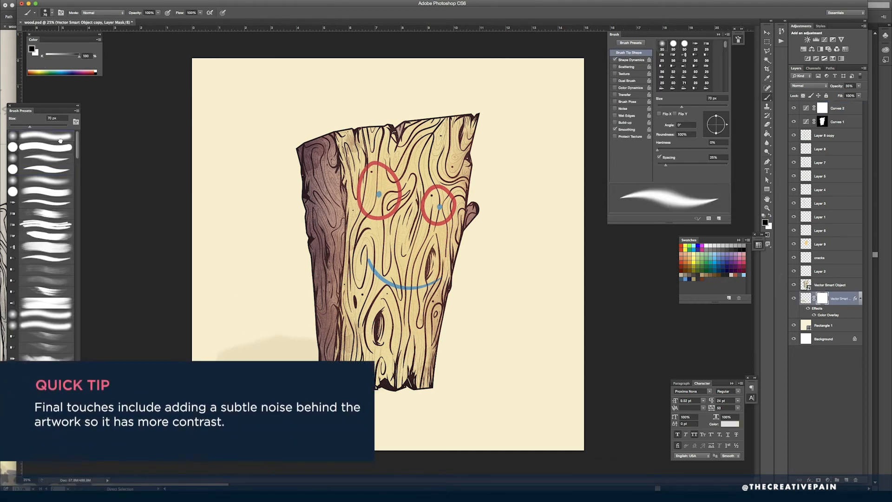
key("bracketright")
key("bracketright")
key("bracketright")
key("bracketright")
key("bracketright")
key("bracketright")
key("bracketright")
key("bracketright")
key("bracketright")
key("bracketright")
key("bracketright")
key("bracketright")
key("bracketright")
key("bracketright")
key("bracketright")
key("bracketright")
left_click_drag(229, 330, 201, 316)
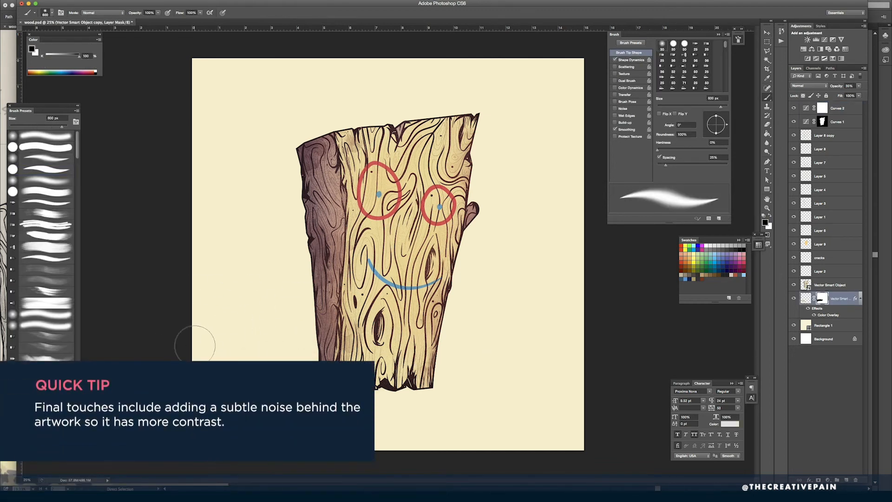
key("v")
left_click(811, 416)
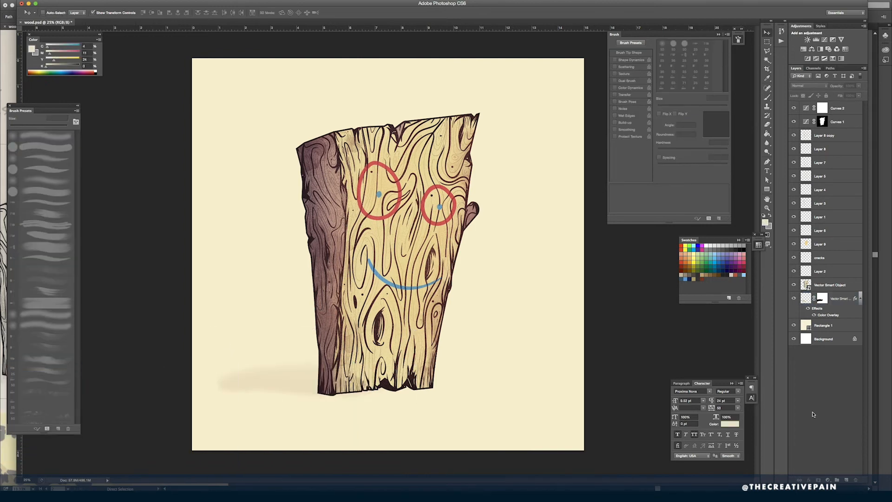
- Adjust the individual color channel curves of Curves 2 to reduce the yellow cast, and save the document
double_click(806, 108)
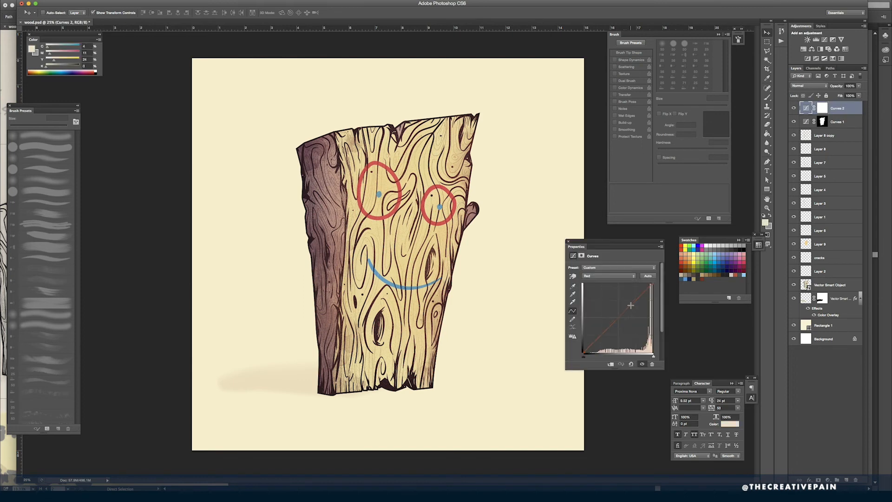
left_click(608, 276)
left_click_drag(624, 317, 604, 331)
left_click(606, 283)
left_click(805, 382)
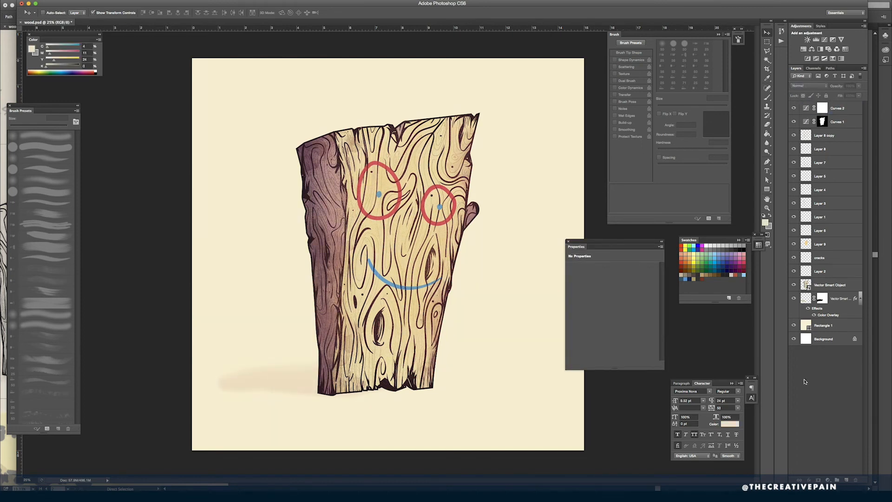
key("super+s")
- Create a new layer directly above the shadow layer and hide the Curves 2 adjustment
left_click(838, 299)
left_click(847, 480)
left_click(794, 109)
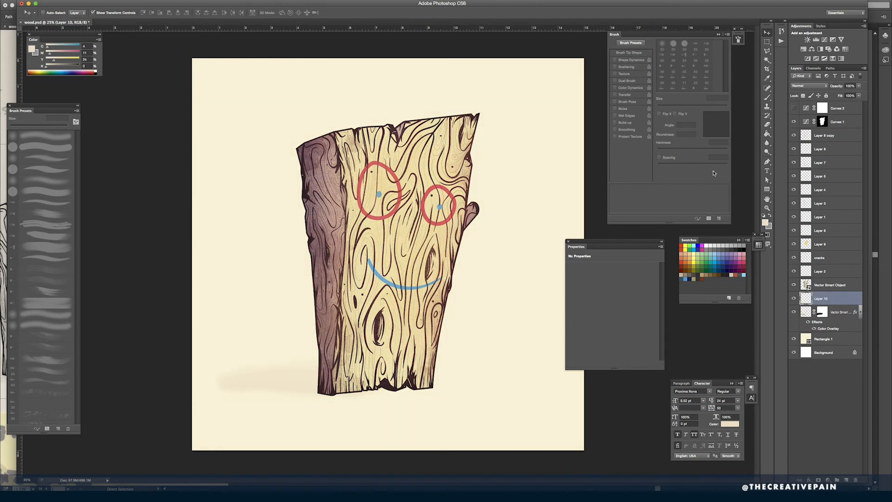
- Paint subtle black noise around the plank on the new layer with a textured brush at 1100 px
key("b")
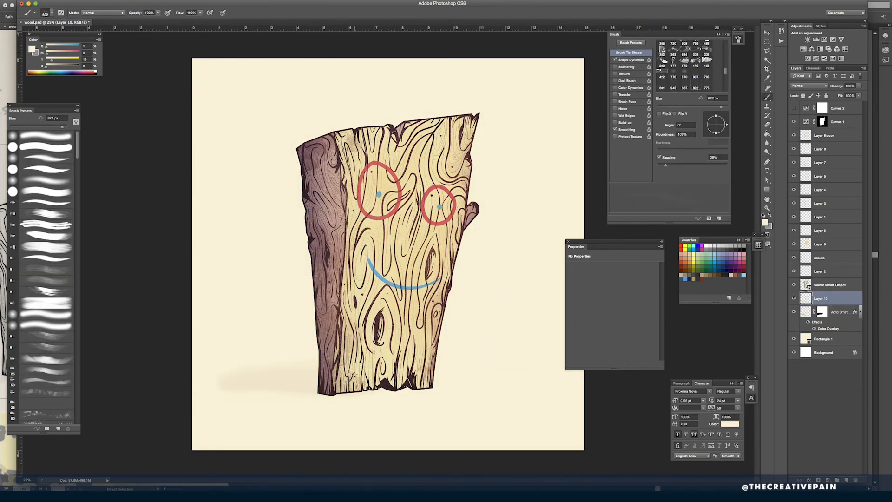
left_click(823, 313)
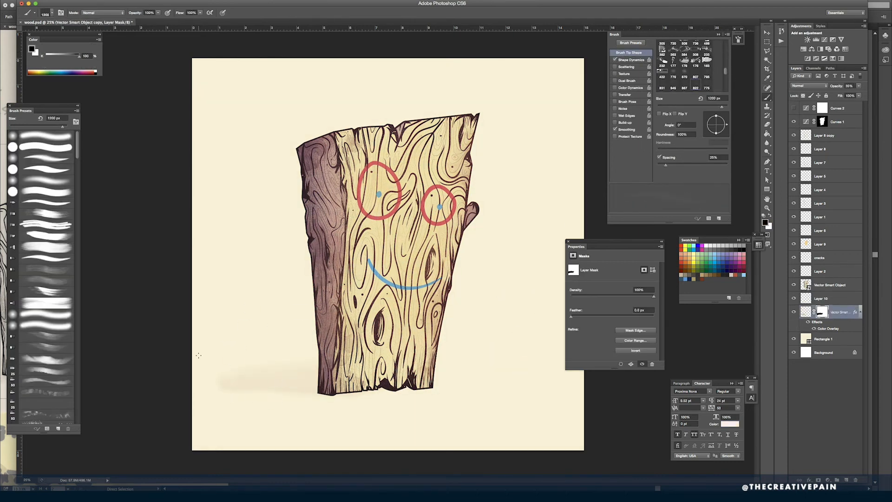
left_click(822, 300)
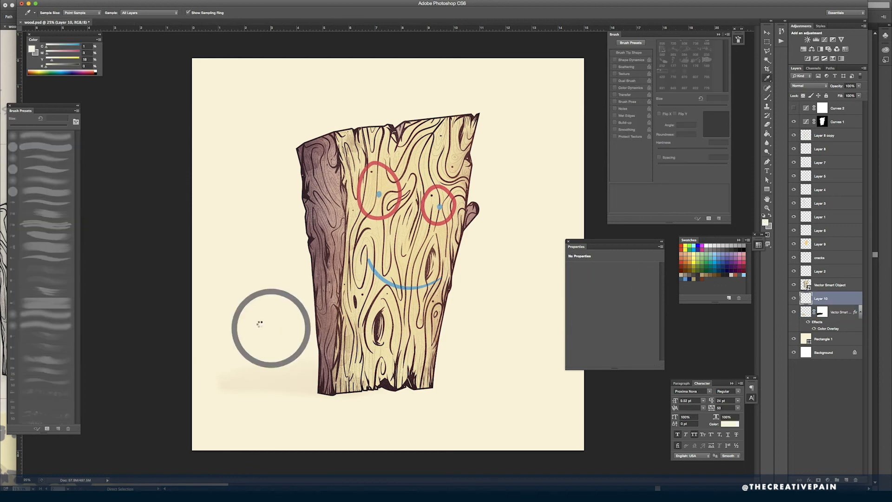
key("d")
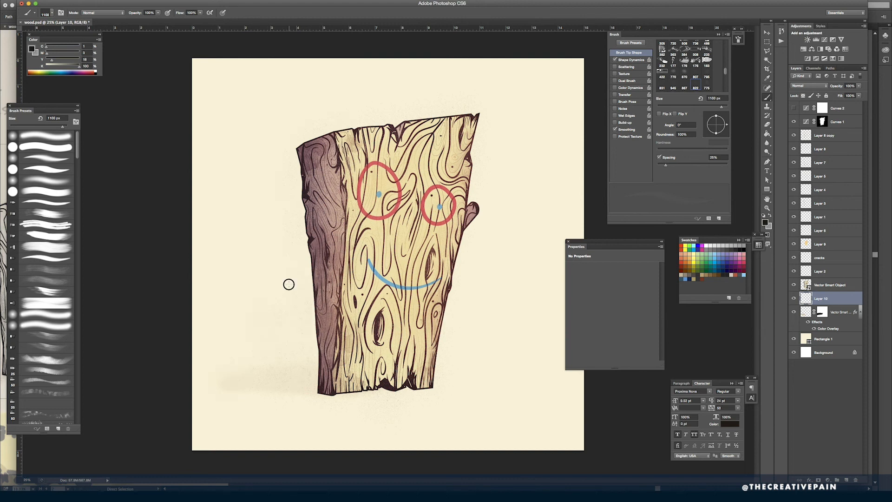
- Soften the background noise around the shadow using a 500 px soft Eraser at low opacity and 14% flow
key("e")
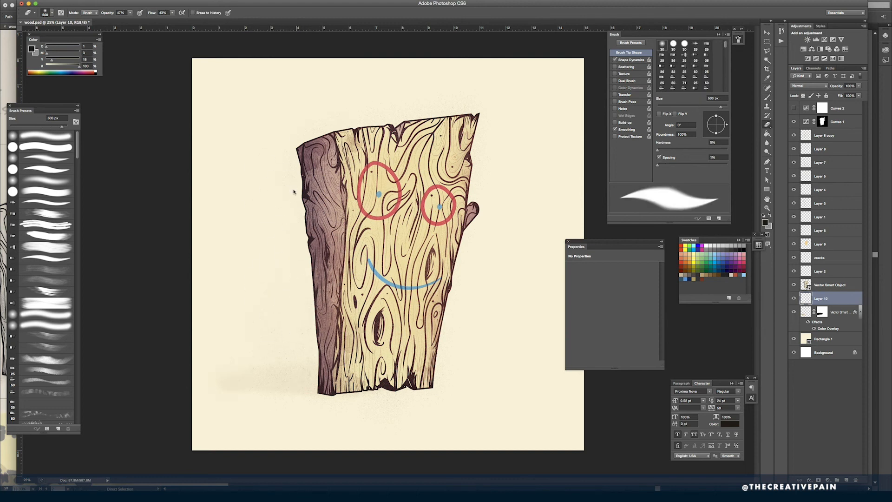
key("1")
key("shift+1")
key("shift+4")
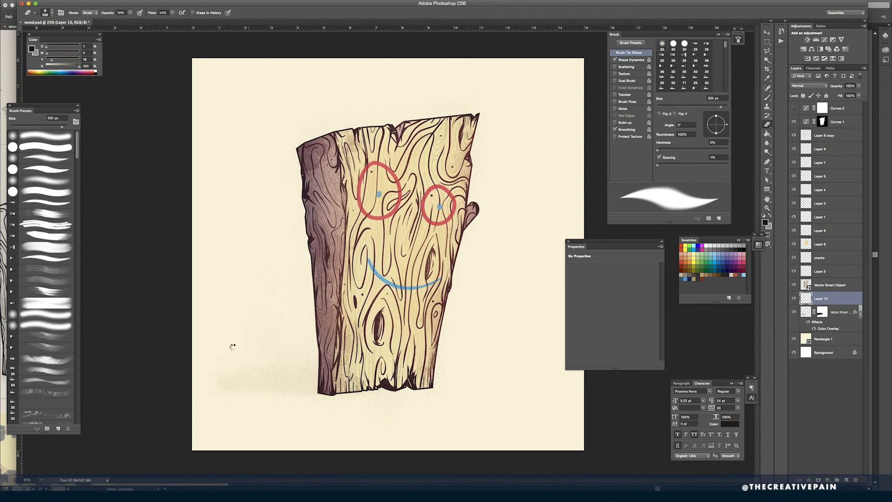